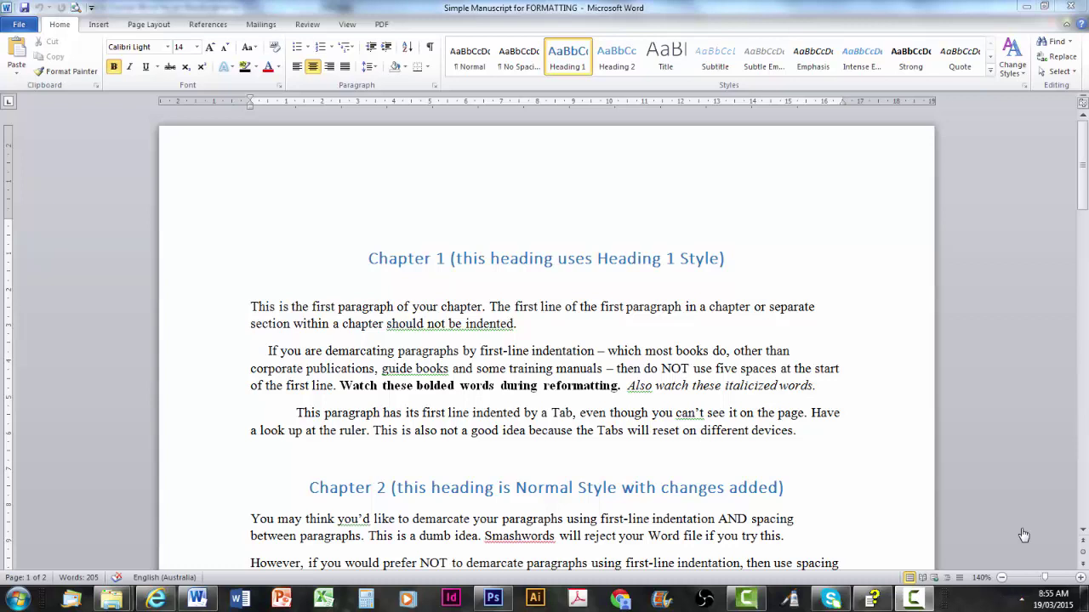
# Save a copy of the manuscript under the same file name in Word 97-2003 Document format.
pyautogui.click(22, 24)
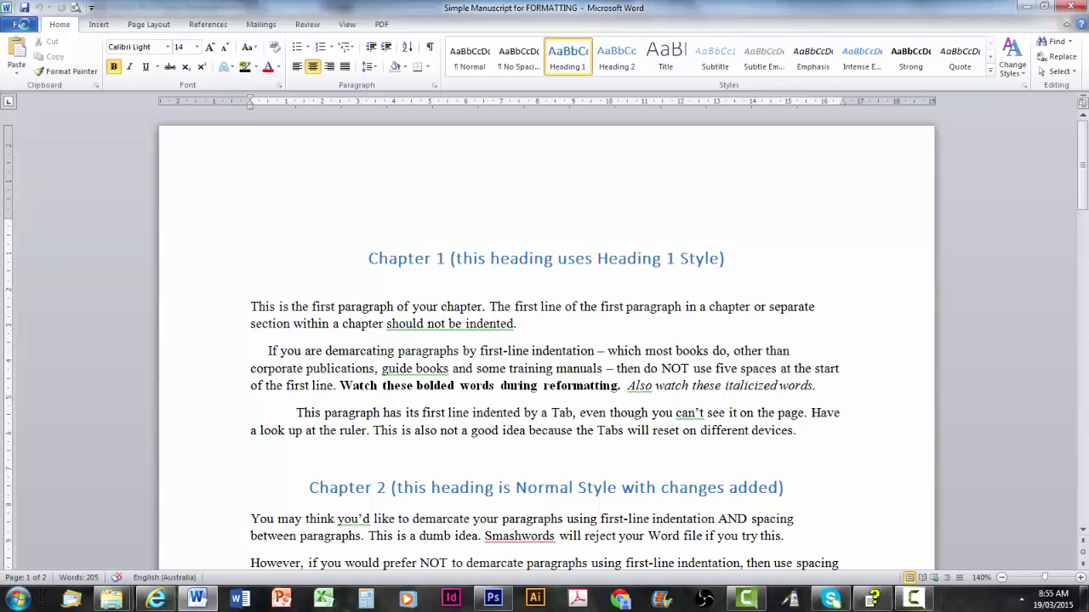
pyautogui.click(21, 24)
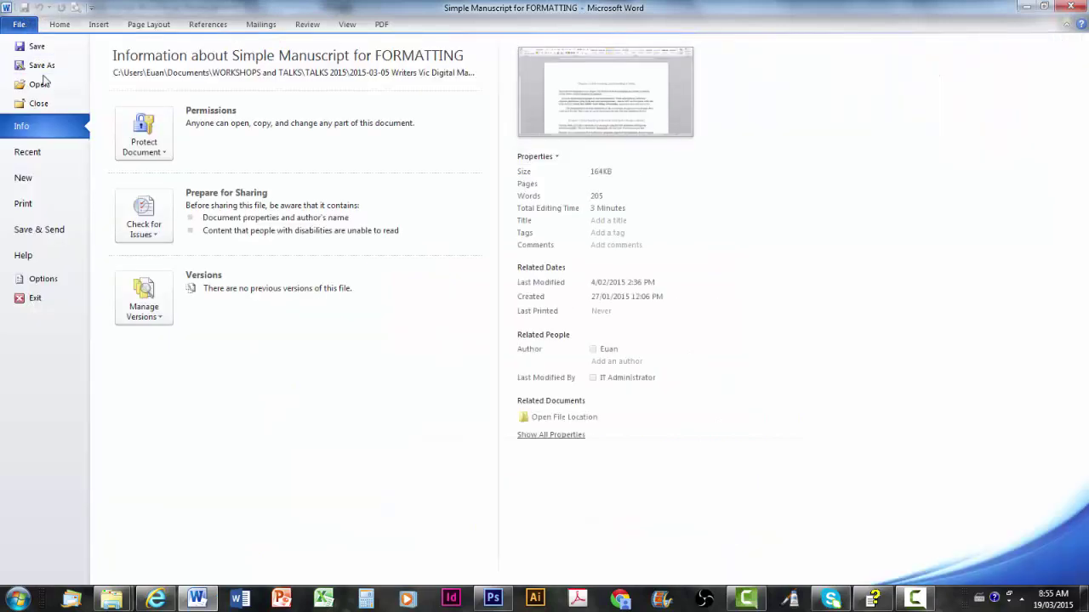
pyautogui.click(42, 65)
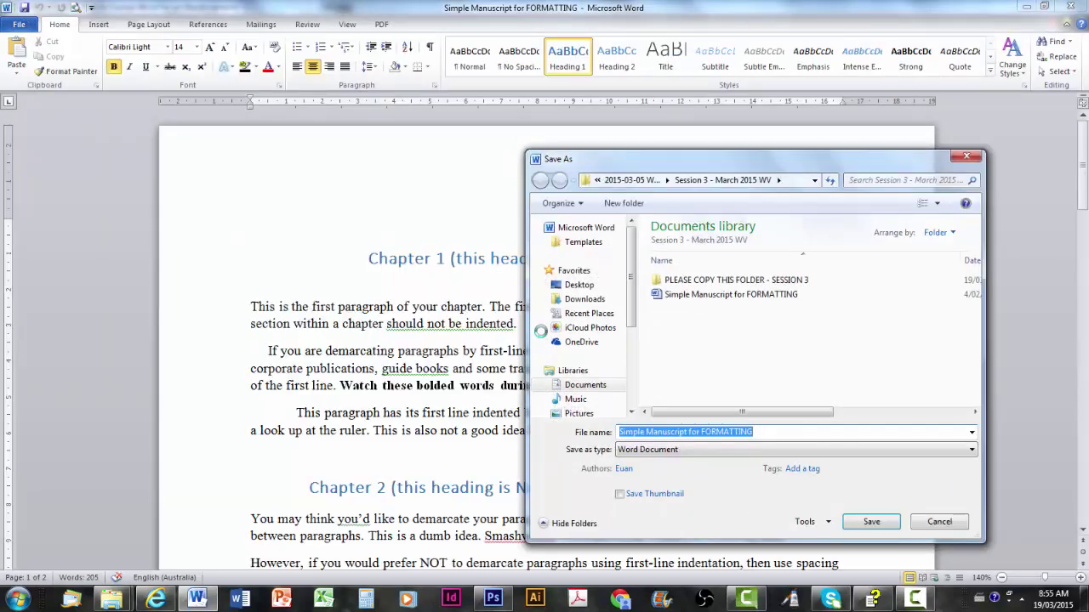
pyautogui.click(754, 449)
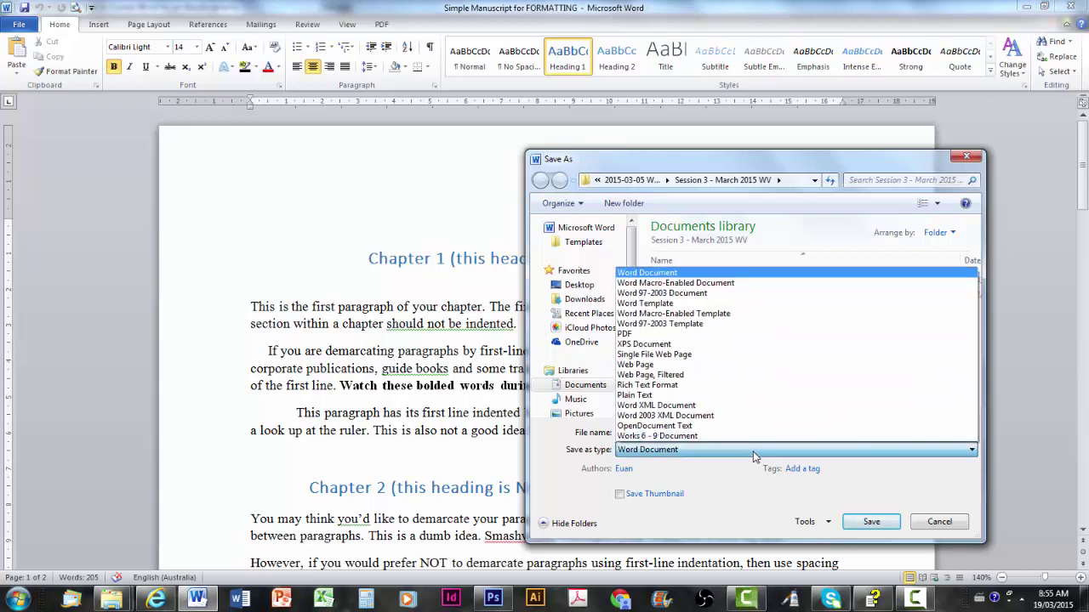
pyautogui.click(698, 293)
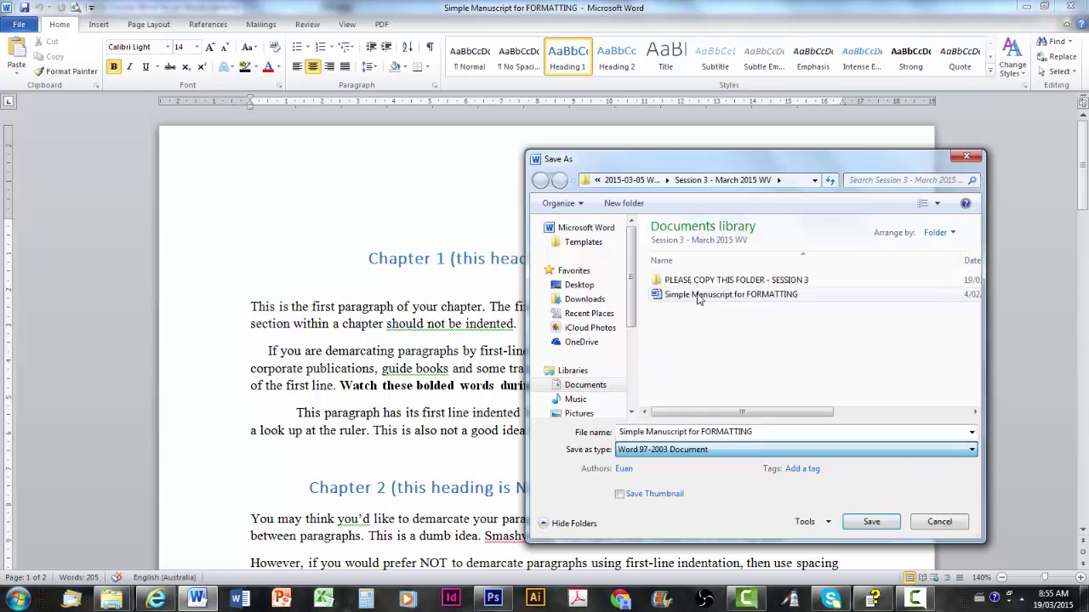
pyautogui.click(855, 523)
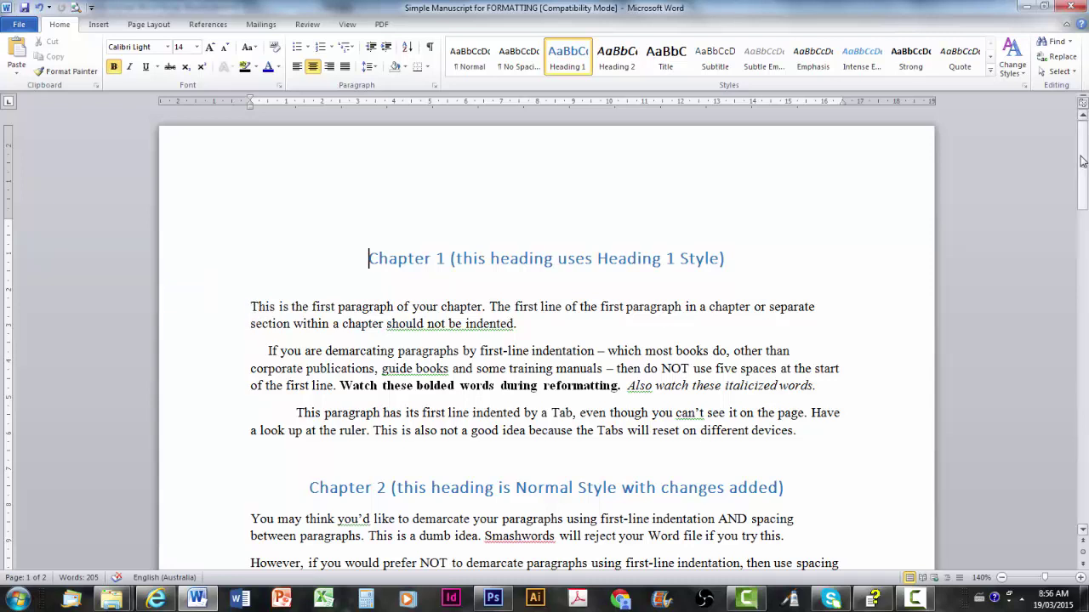
# Apply the Normal style to all the text in the manuscript.
pyautogui.moveTo(1081, 160); pyautogui.dragTo(1085, 188)
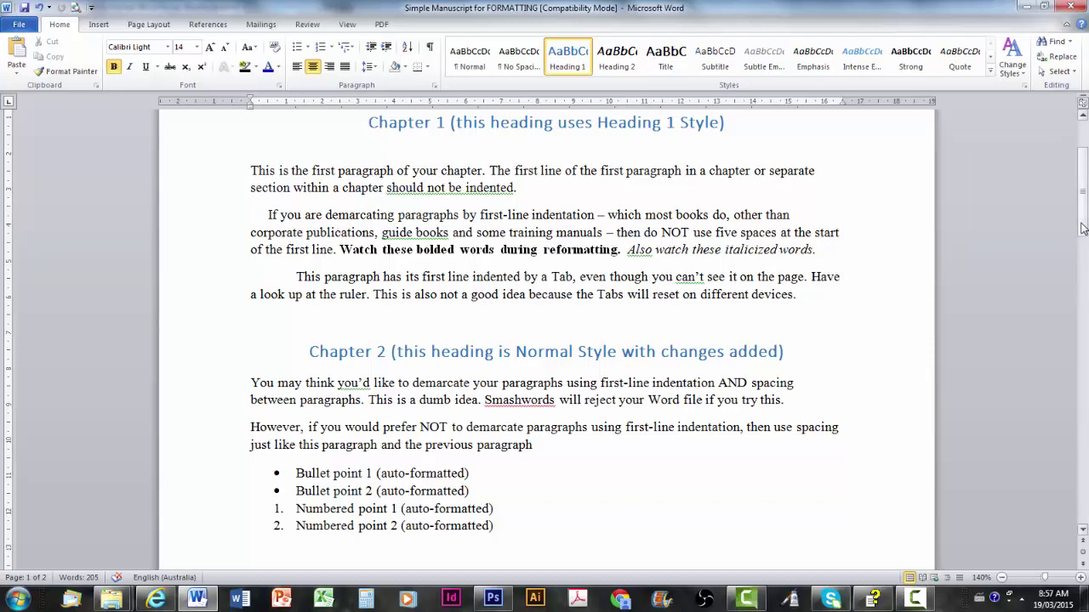
pyautogui.moveTo(1080, 220); pyautogui.dragTo(1085, 190)
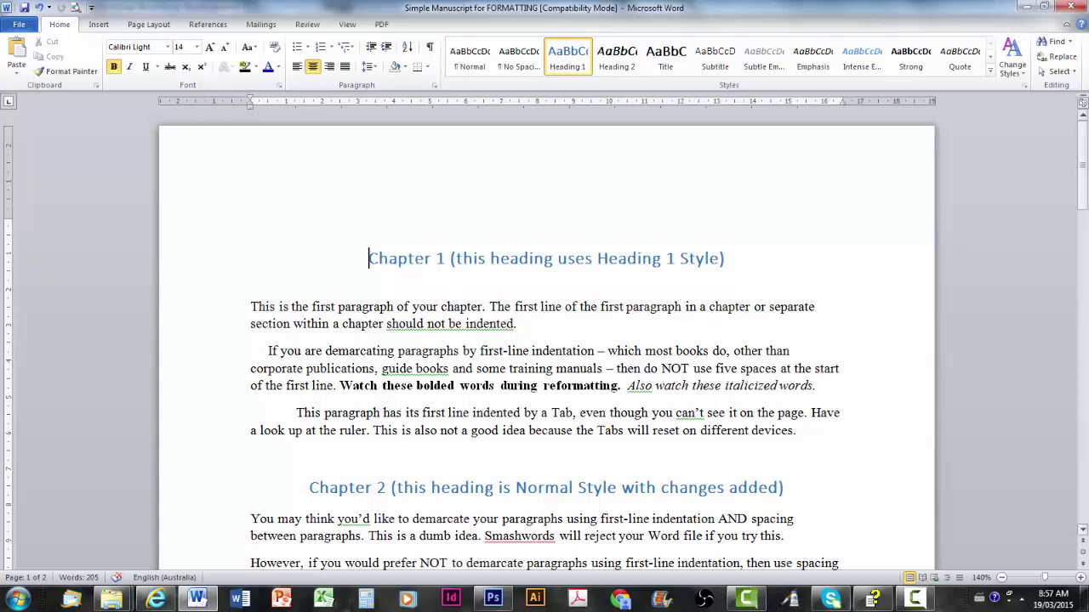
pyautogui.click(1059, 71)
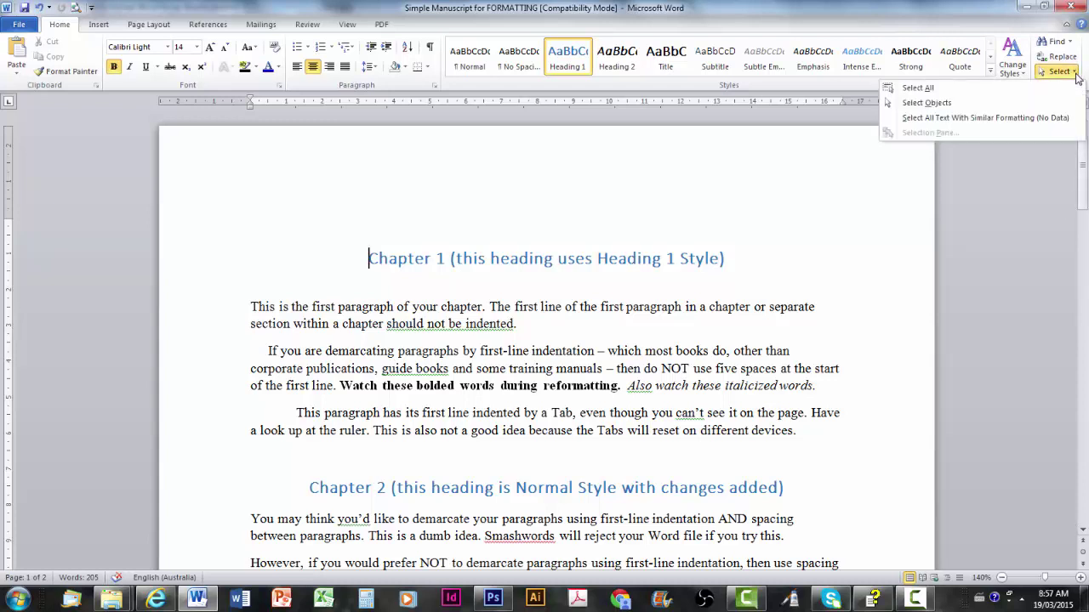
pyautogui.click(961, 91)
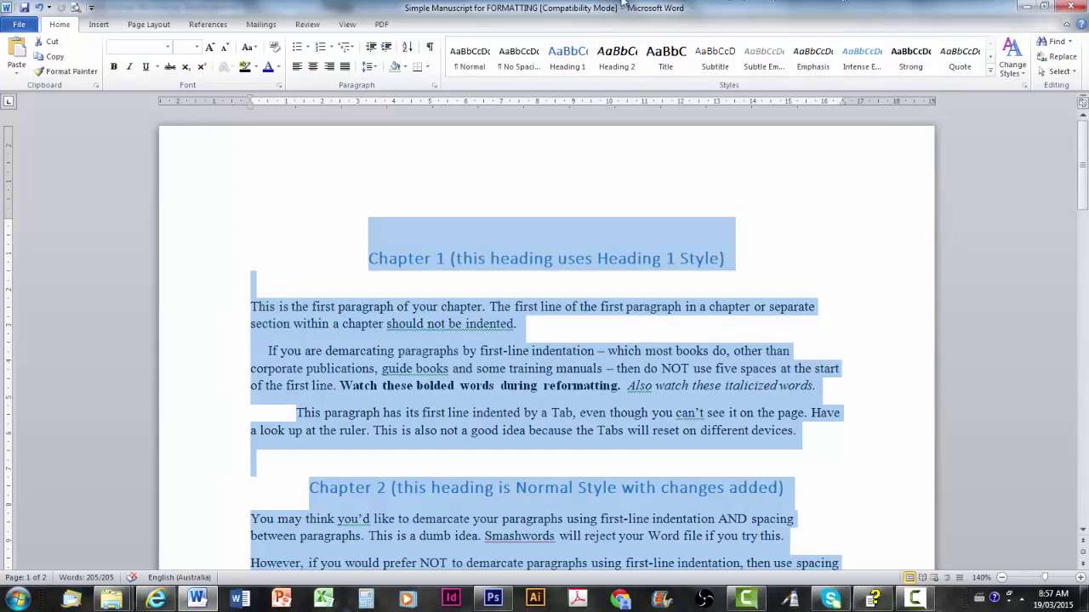
pyautogui.click(467, 60)
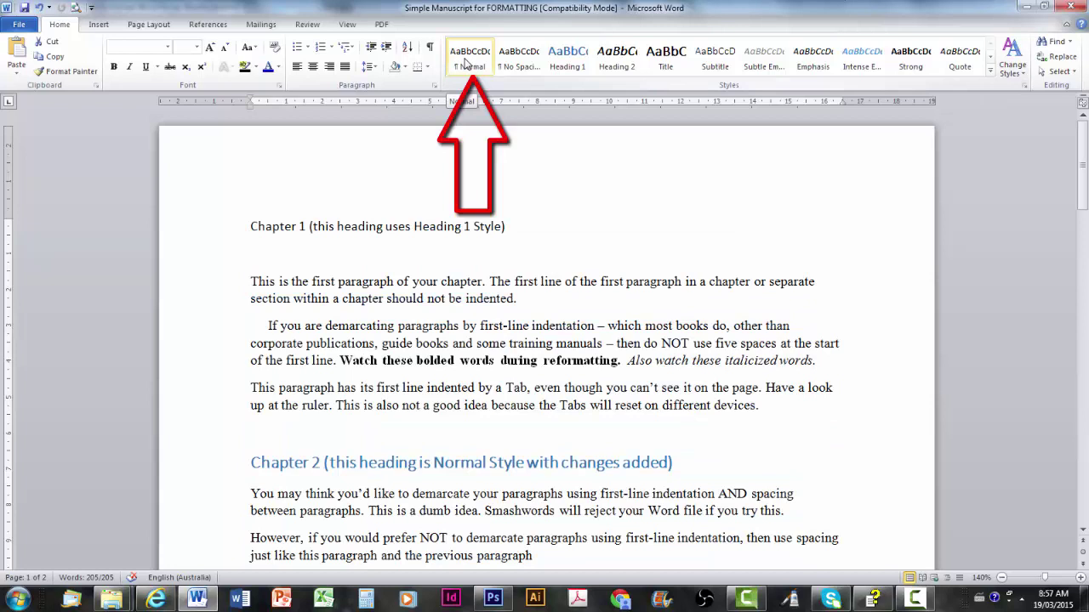
pyautogui.click(466, 61)
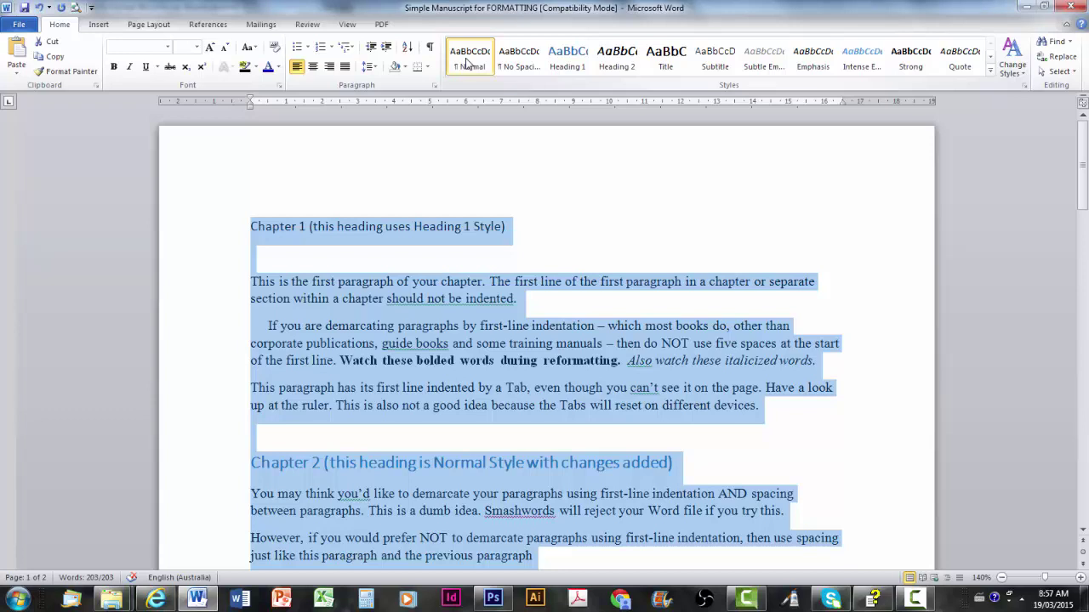
# Modify the Normal style to use Times New Roman at 12 pt with justified alignment.
pyautogui.rightClick(477, 62)
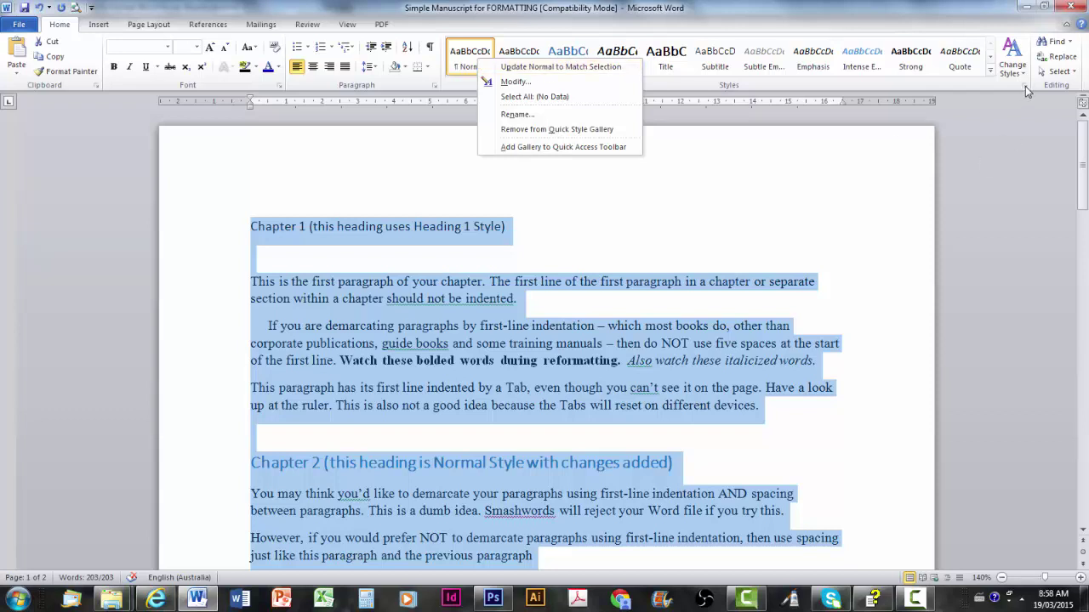
pyautogui.click(1021, 136)
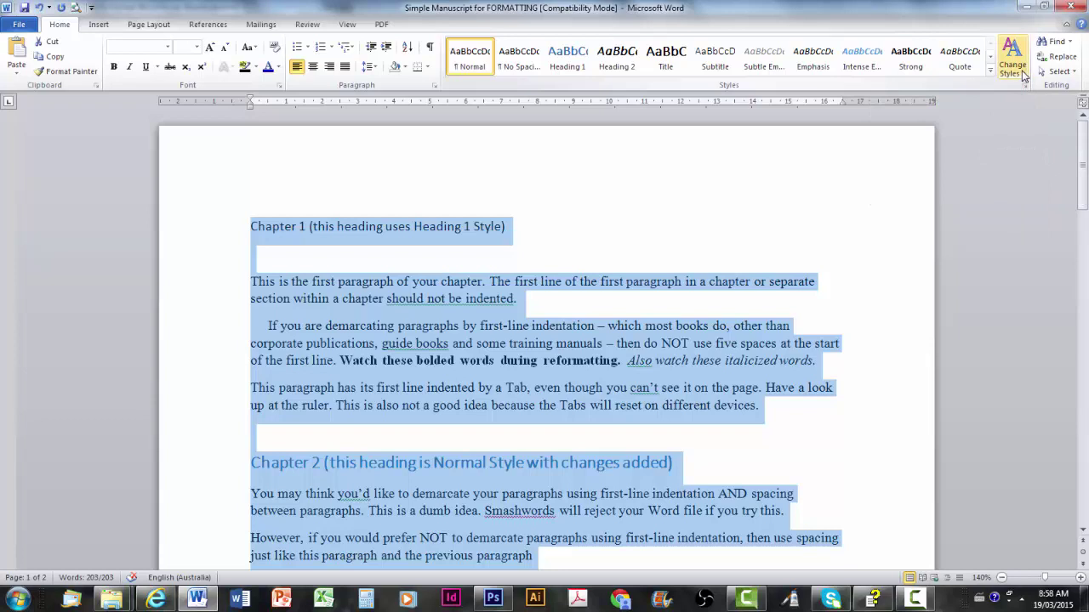
pyautogui.click(1026, 88)
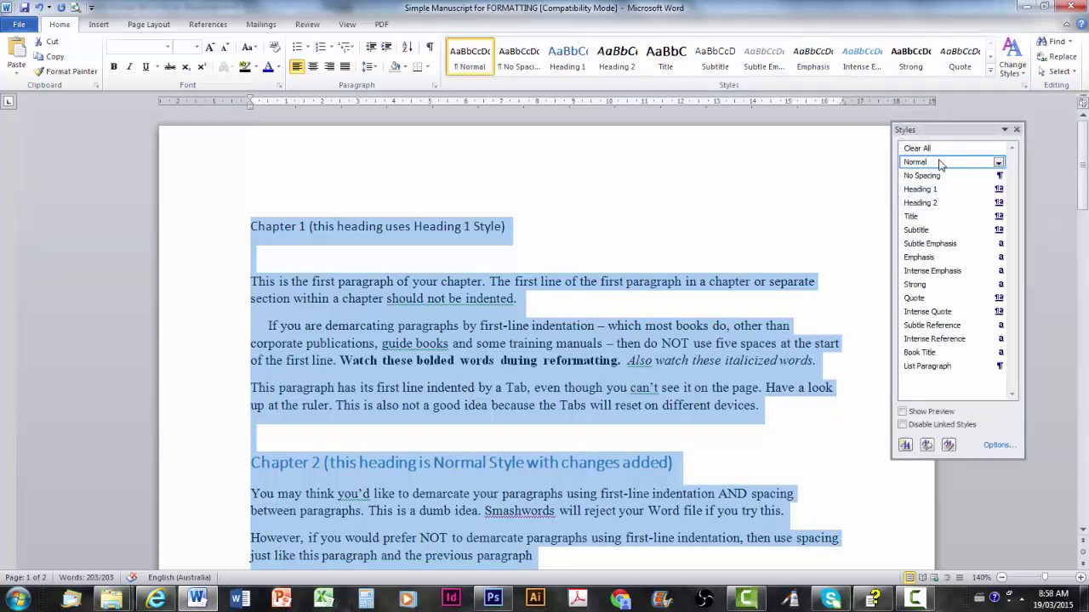
pyautogui.click(999, 164)
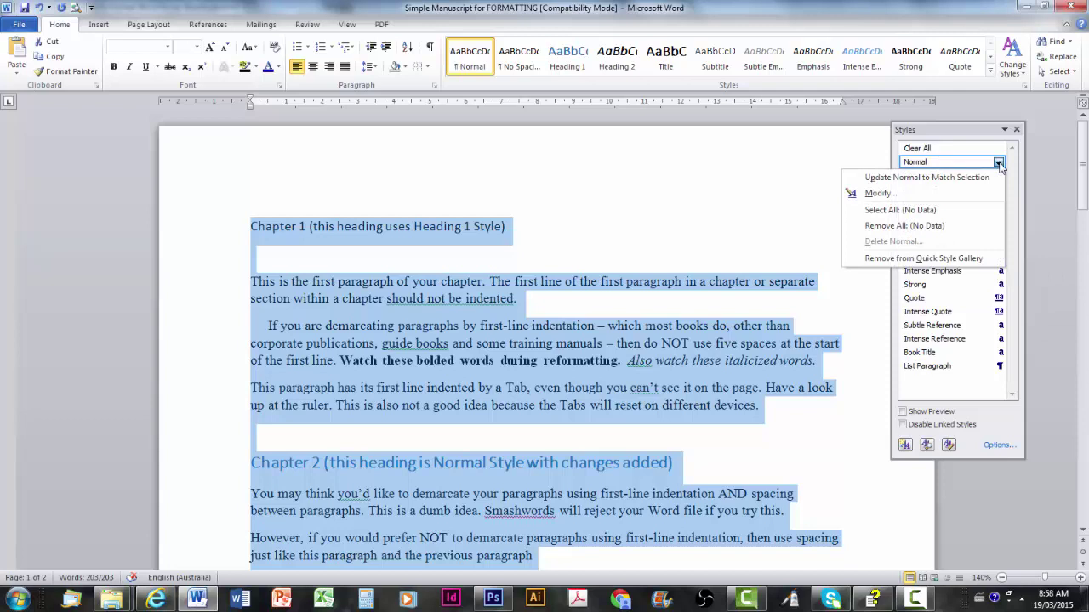
pyautogui.click(912, 200)
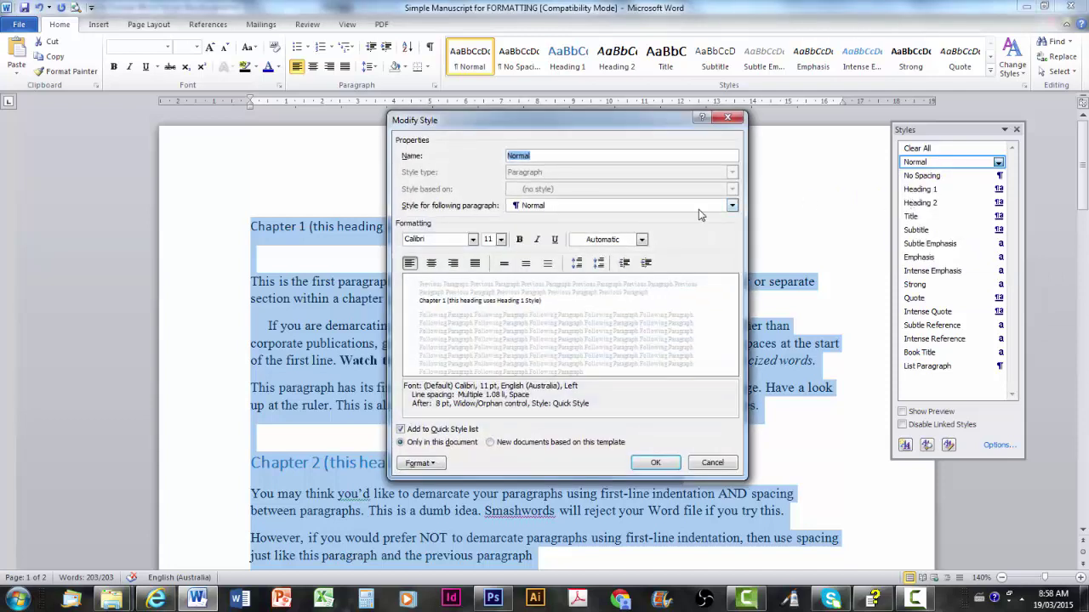
pyautogui.click(473, 240)
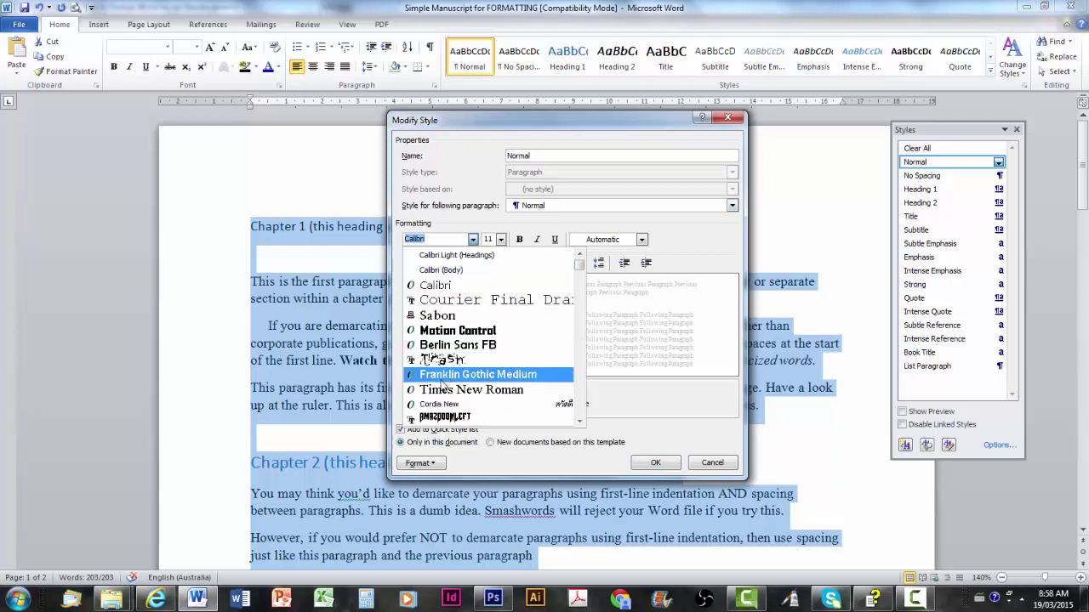
pyautogui.click(441, 392)
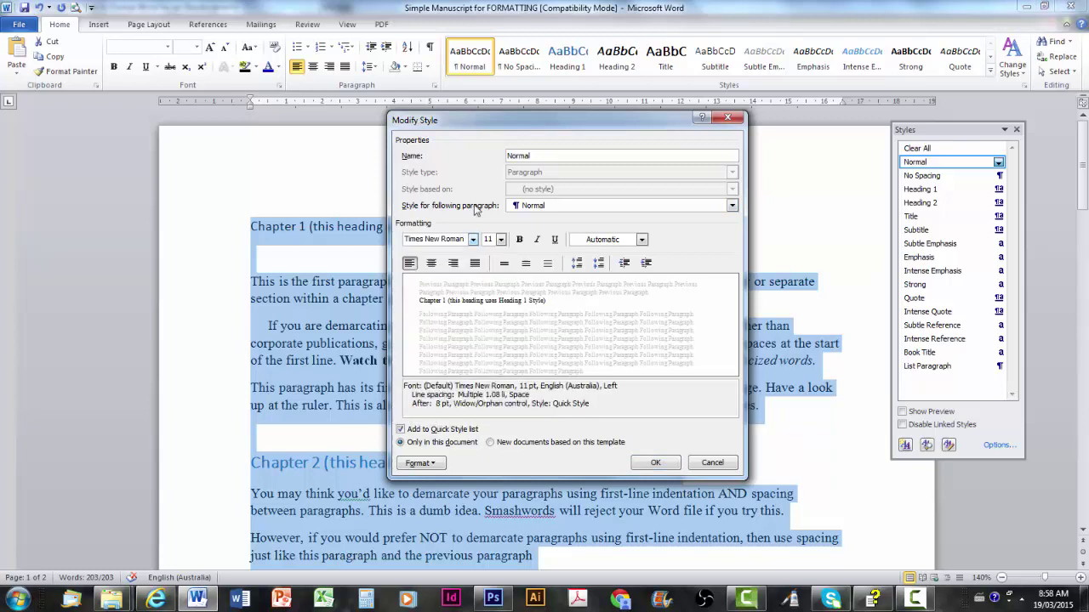
pyautogui.click(501, 241)
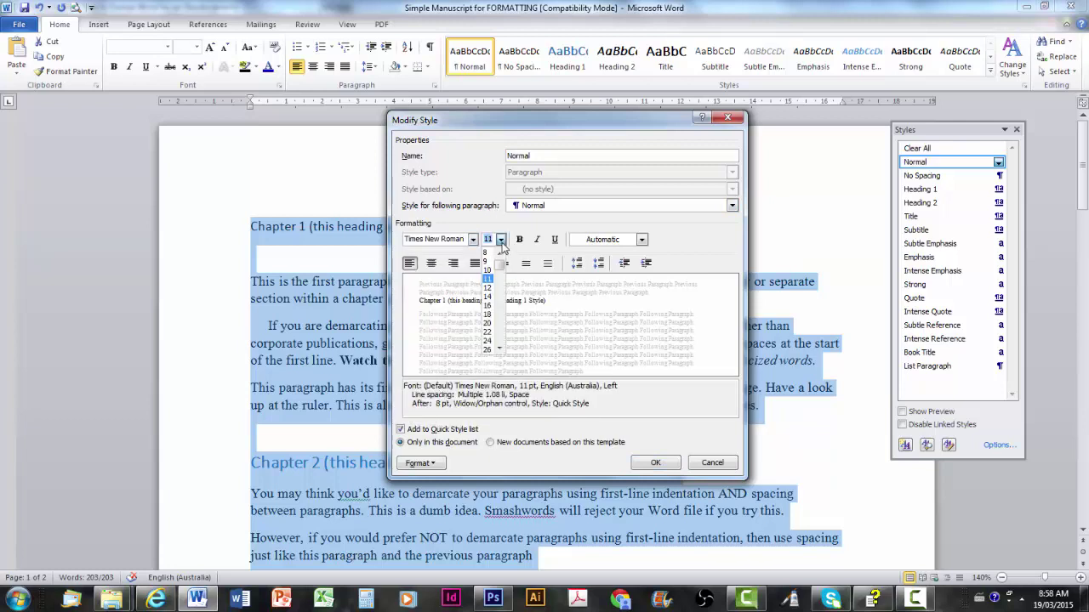
pyautogui.click(491, 291)
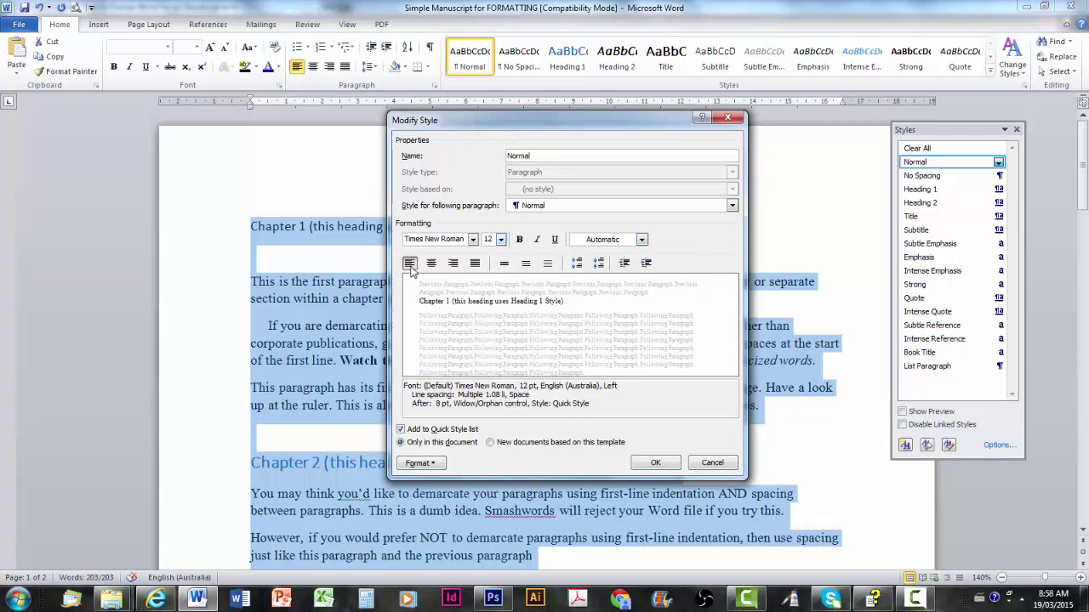
pyautogui.click(475, 264)
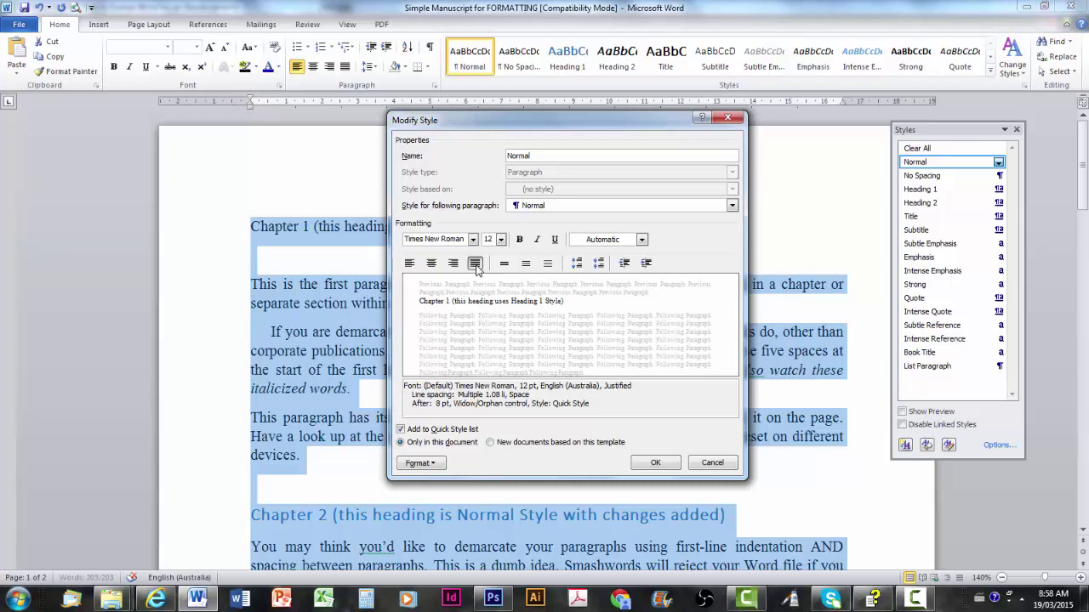
# Give the Normal style's paragraph format a special first-line indent of 0.5 cm.
pyautogui.click(433, 464)
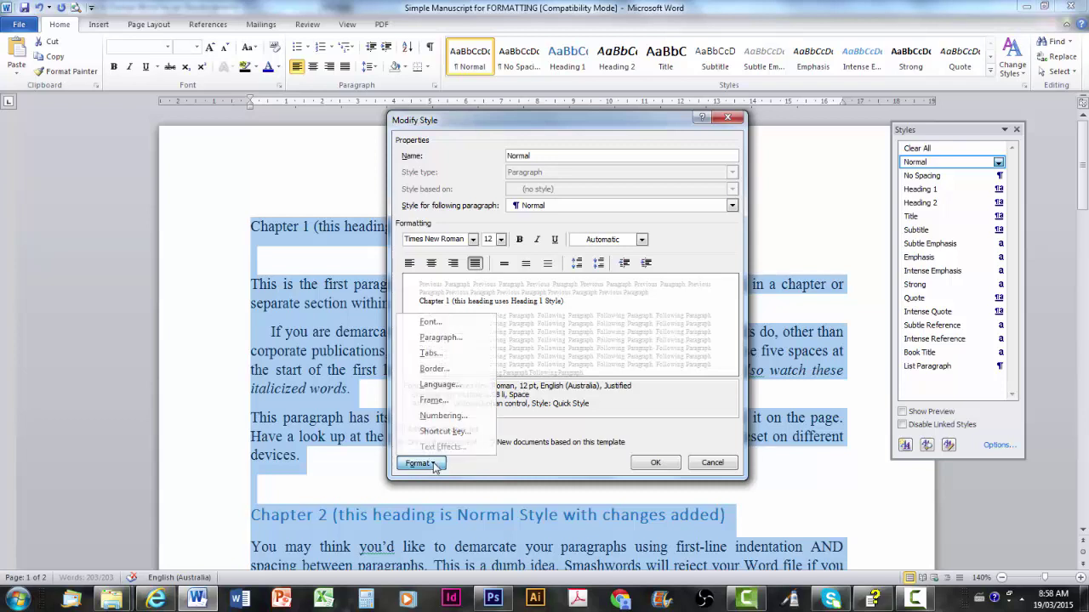
pyautogui.click(441, 344)
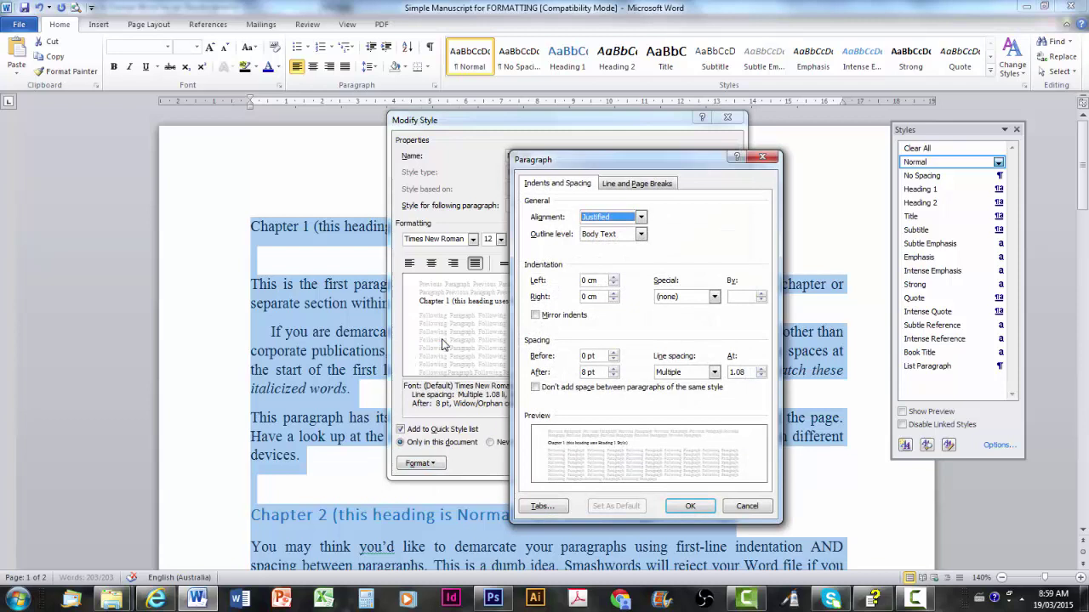
pyautogui.click(715, 296)
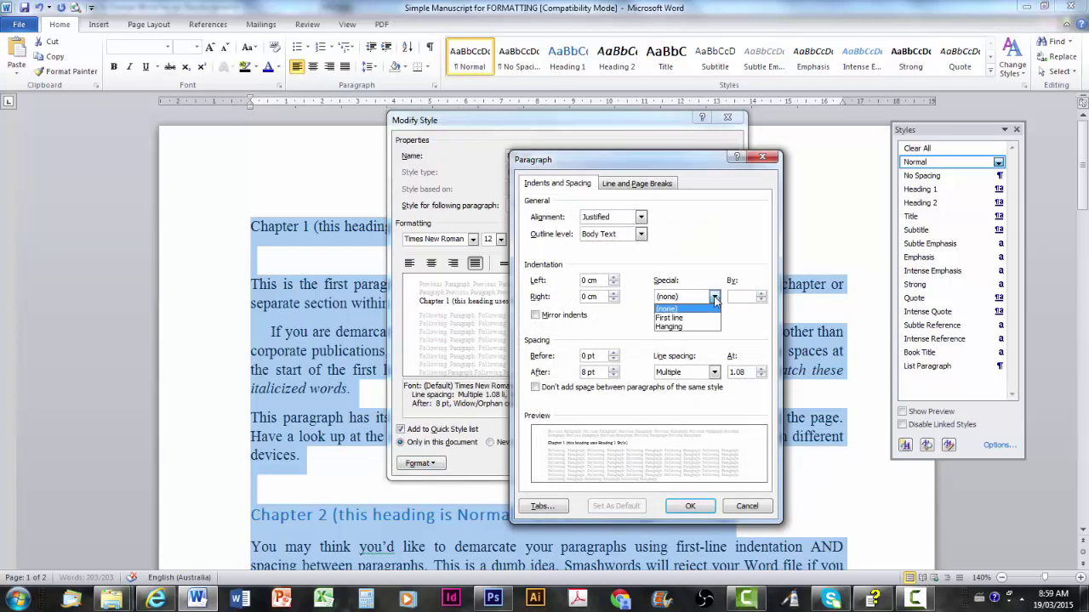
pyautogui.click(689, 318)
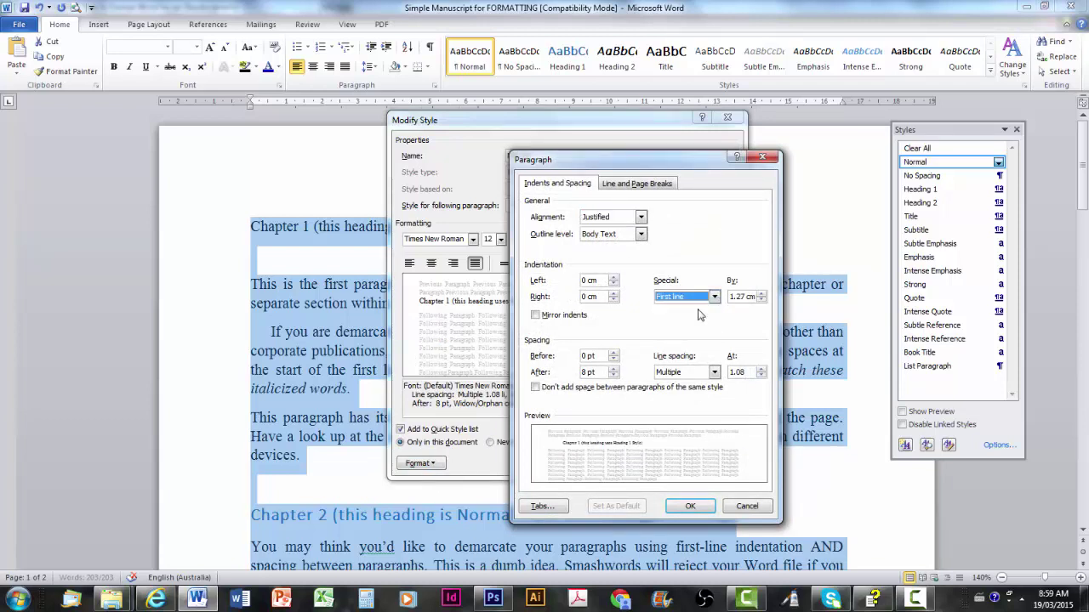
pyautogui.click(760, 299)
pyautogui.click(761, 301)
pyautogui.click(762, 301)
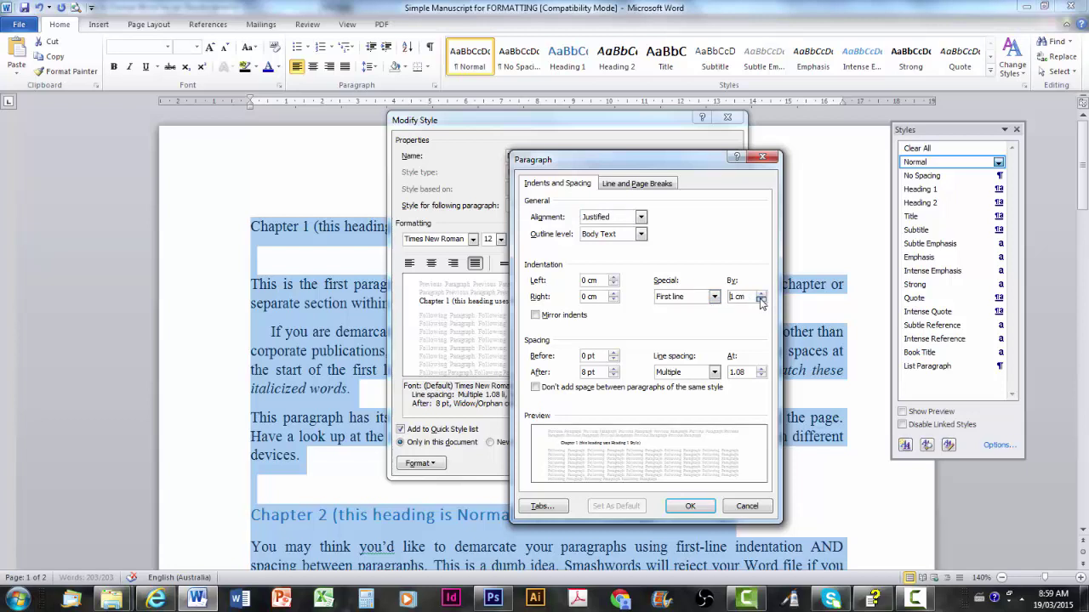
pyautogui.click(761, 301)
pyautogui.click(761, 301)
pyautogui.click(761, 301)
pyautogui.click(761, 301)
pyautogui.click(761, 301)
pyautogui.click(761, 301)
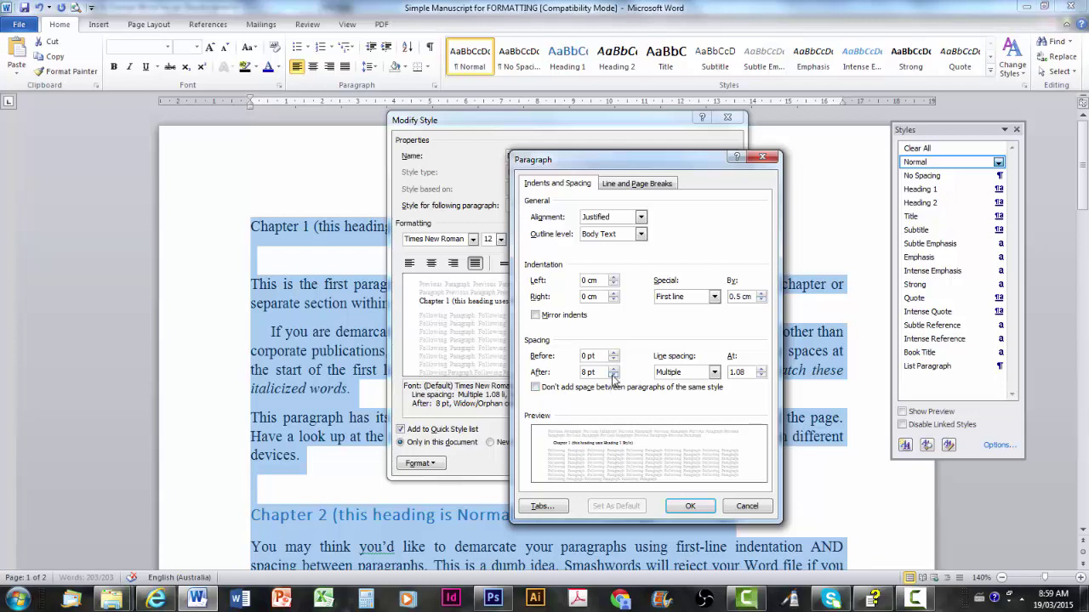
# Set the Normal style's spacing after paragraphs to 0 pt and its line spacing to 1.5 lines.
pyautogui.click(613, 376)
pyautogui.click(614, 376)
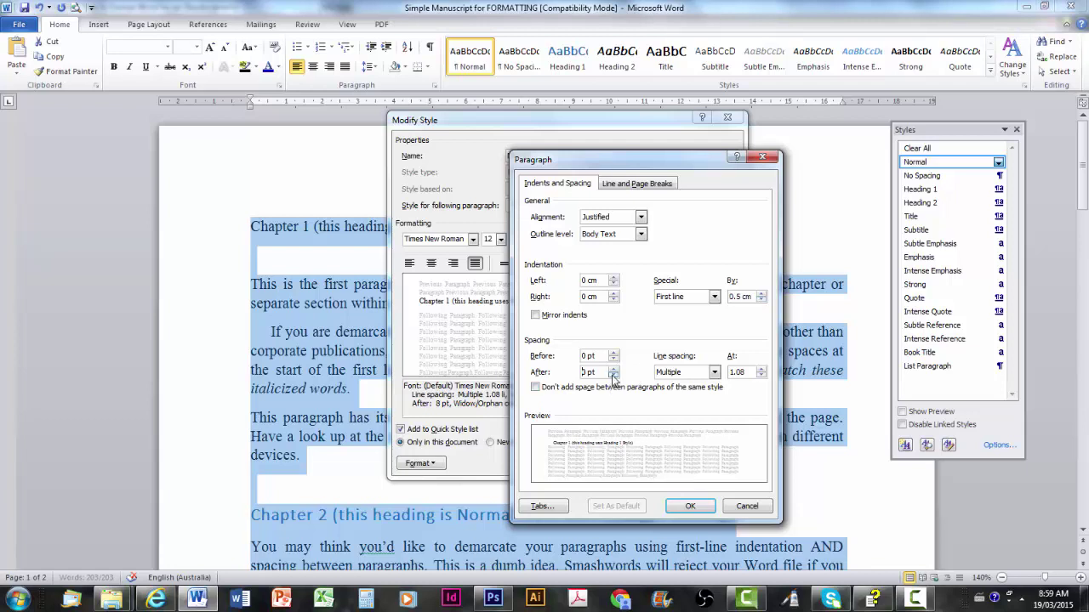
pyautogui.click(714, 373)
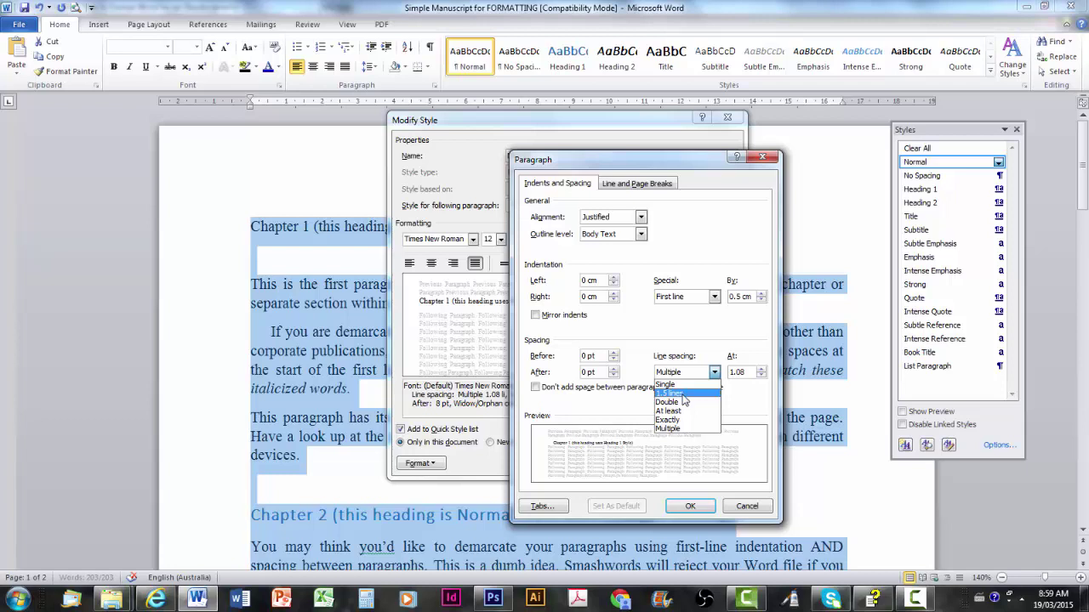
pyautogui.click(682, 394)
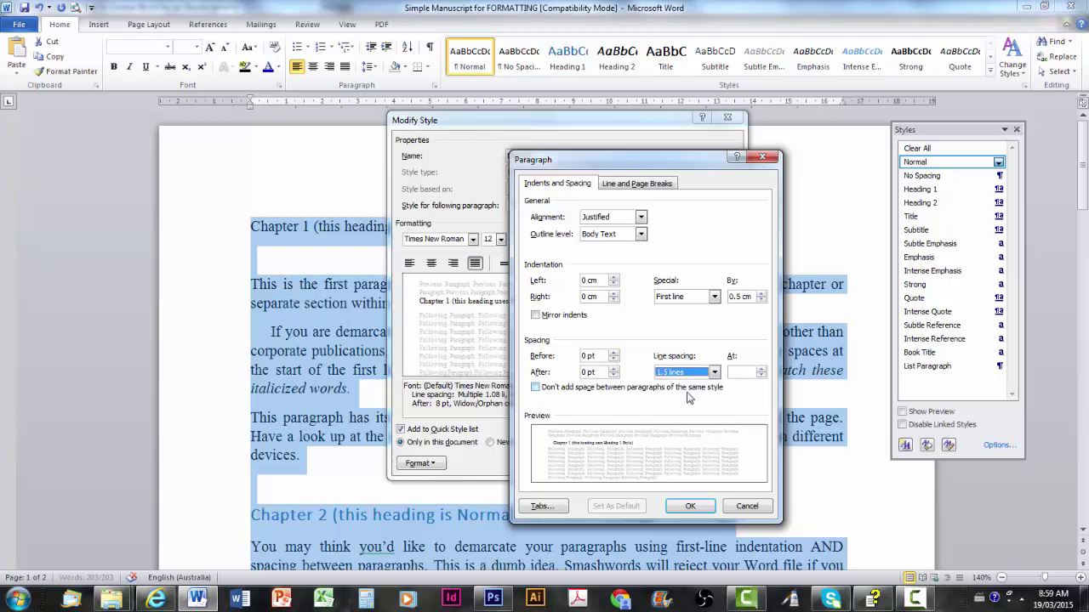
# Turn off widow/orphan control for the Normal style and accept its paragraph settings.
pyautogui.click(652, 185)
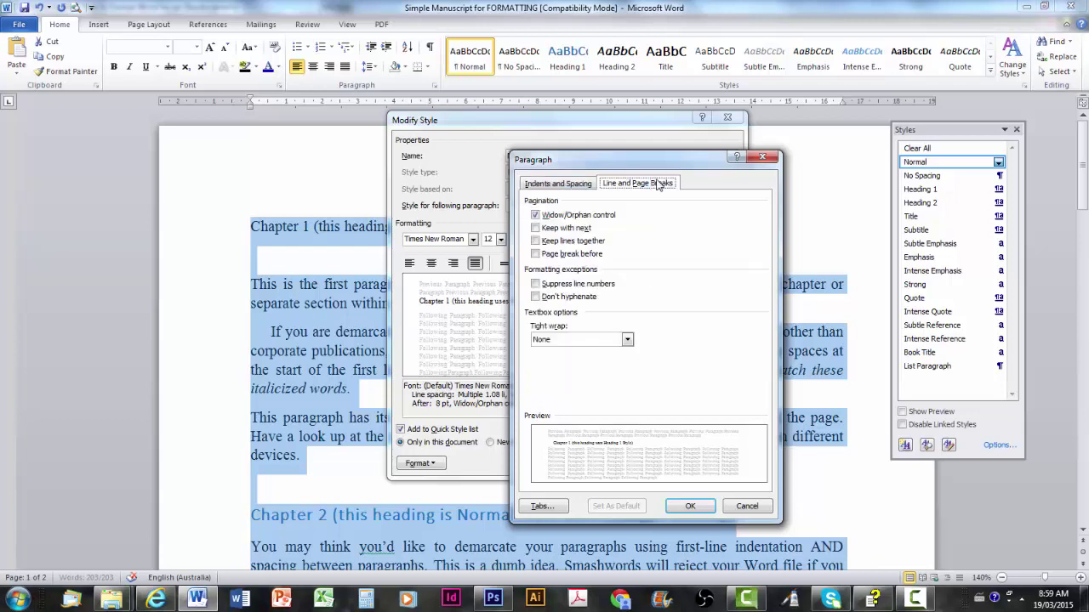
pyautogui.click(535, 217)
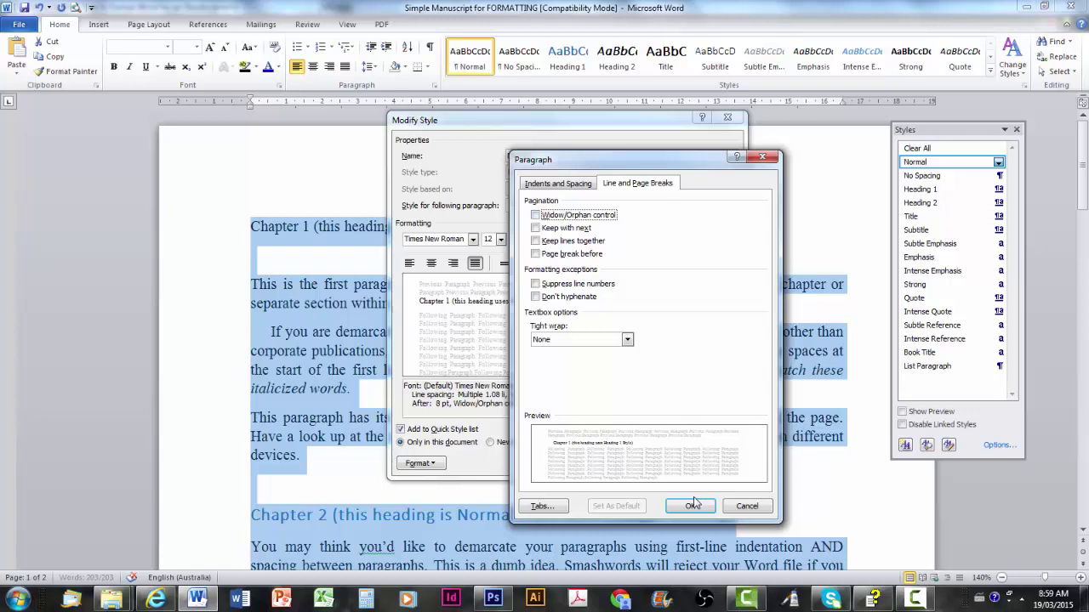
pyautogui.click(573, 186)
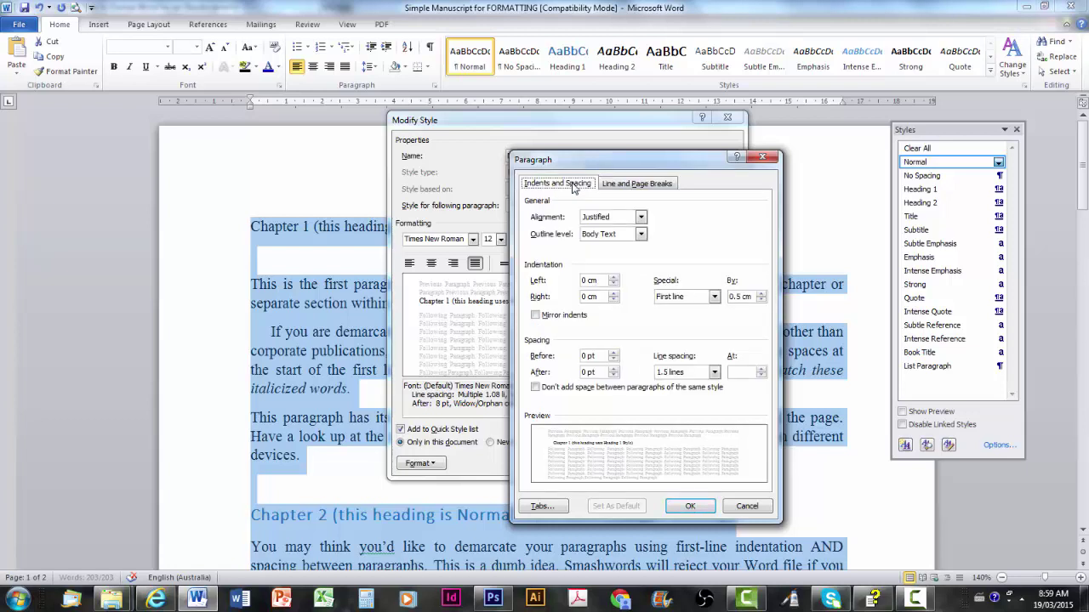
pyautogui.click(694, 508)
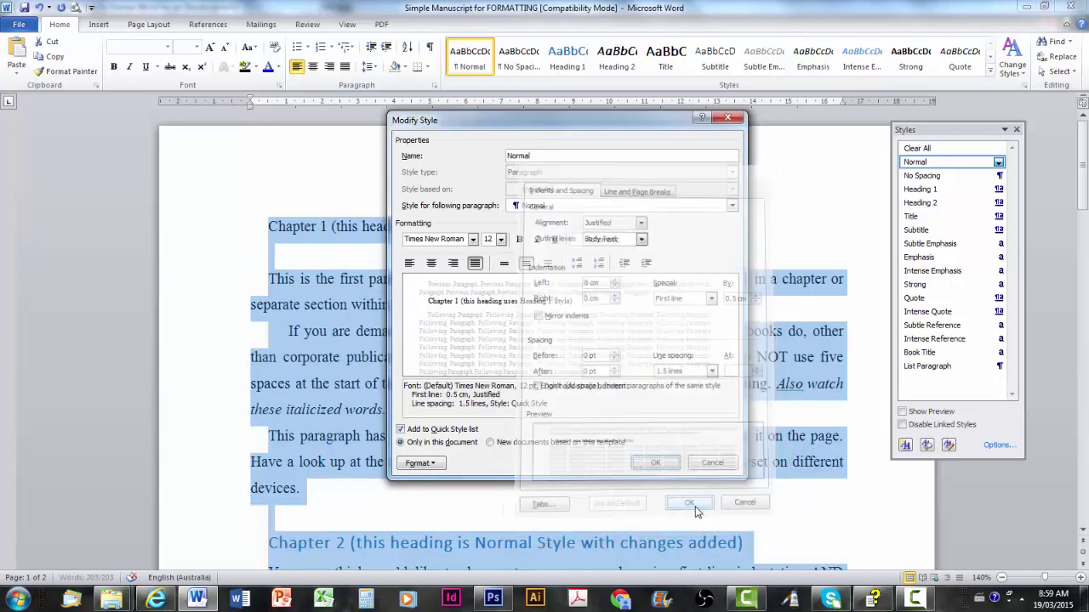
# Accept the modified Normal style and check the reformatted text down to the numbered points.
pyautogui.click(667, 463)
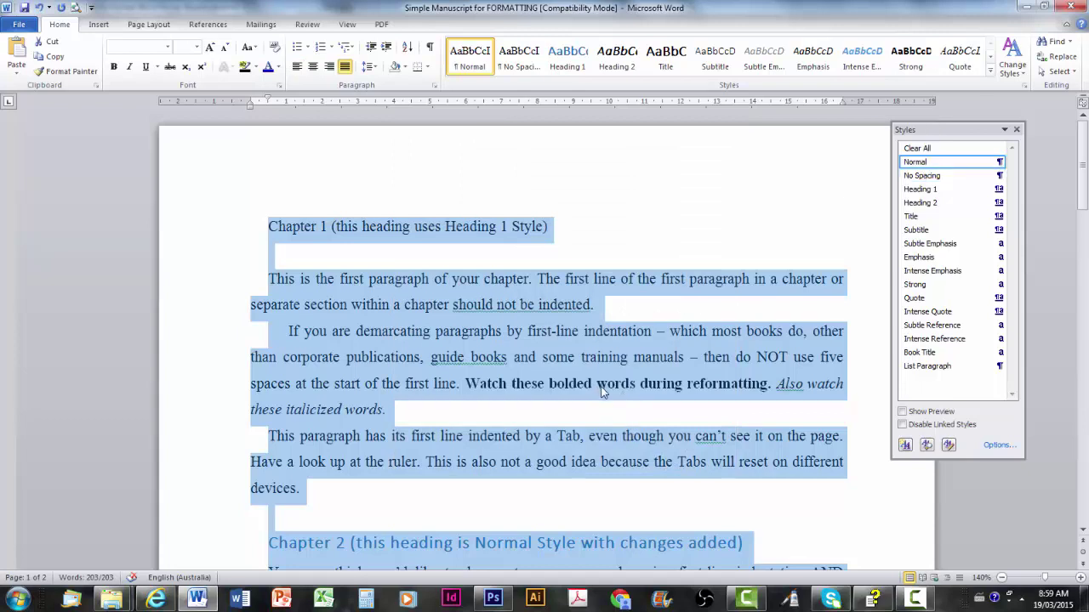
pyautogui.scroll(-1, 643, 408)
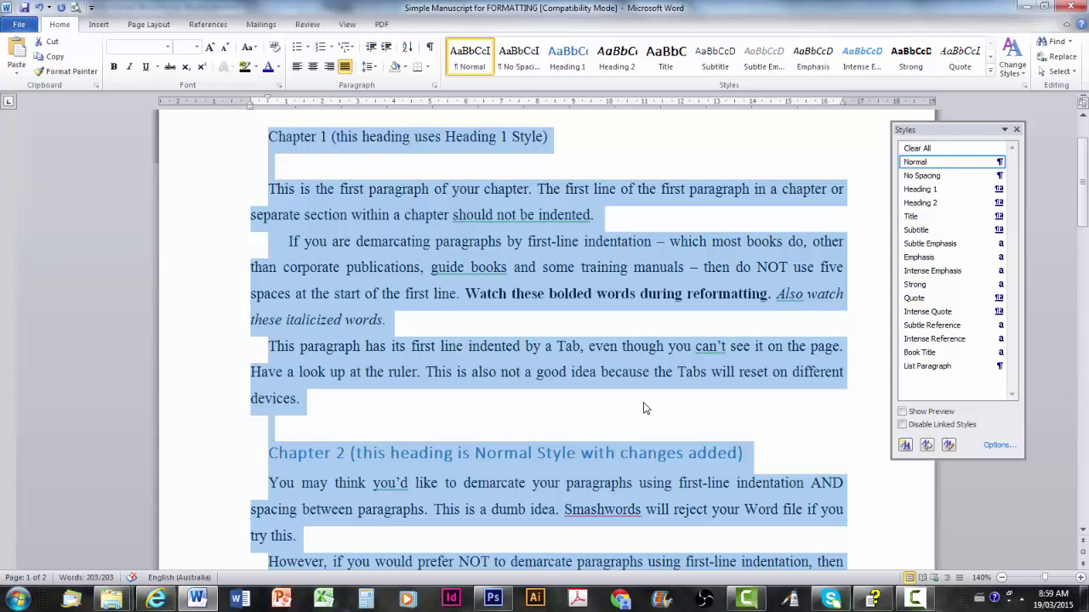
pyautogui.scroll(-2, 644, 408)
pyautogui.scroll(-2, 643, 408)
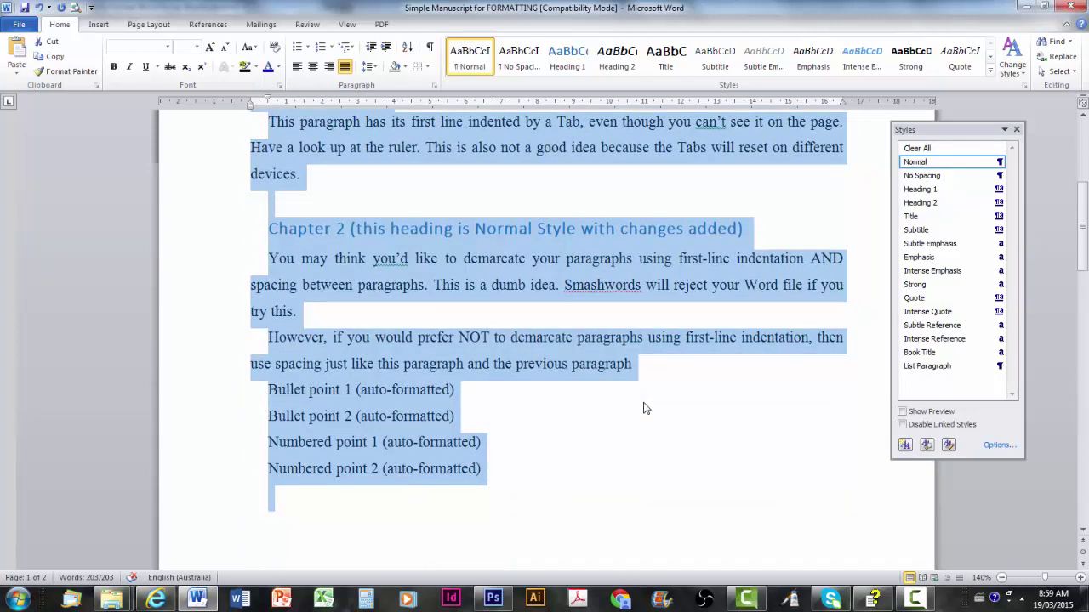
# Deselect the text and show the paragraph marks and other hidden formatting symbols.
pyautogui.click(268, 393)
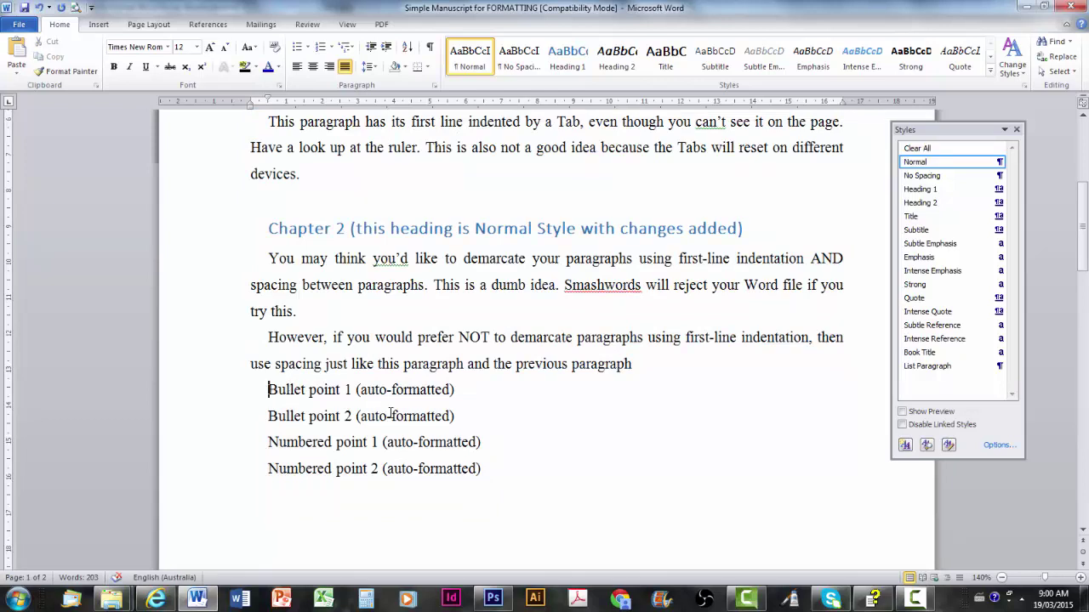
pyautogui.scroll(4, 390, 413)
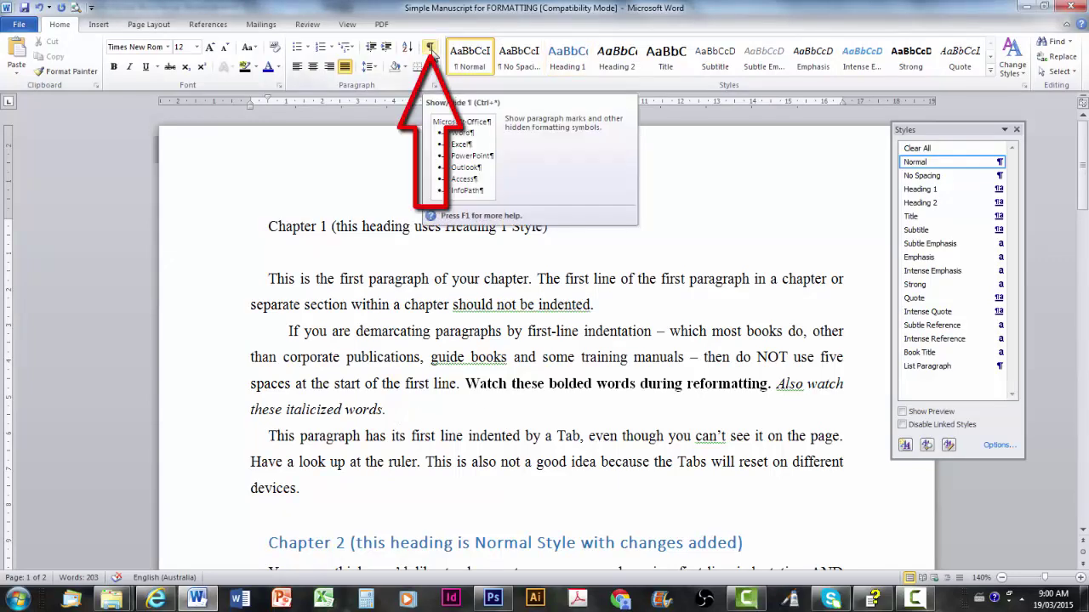
pyautogui.click(430, 48)
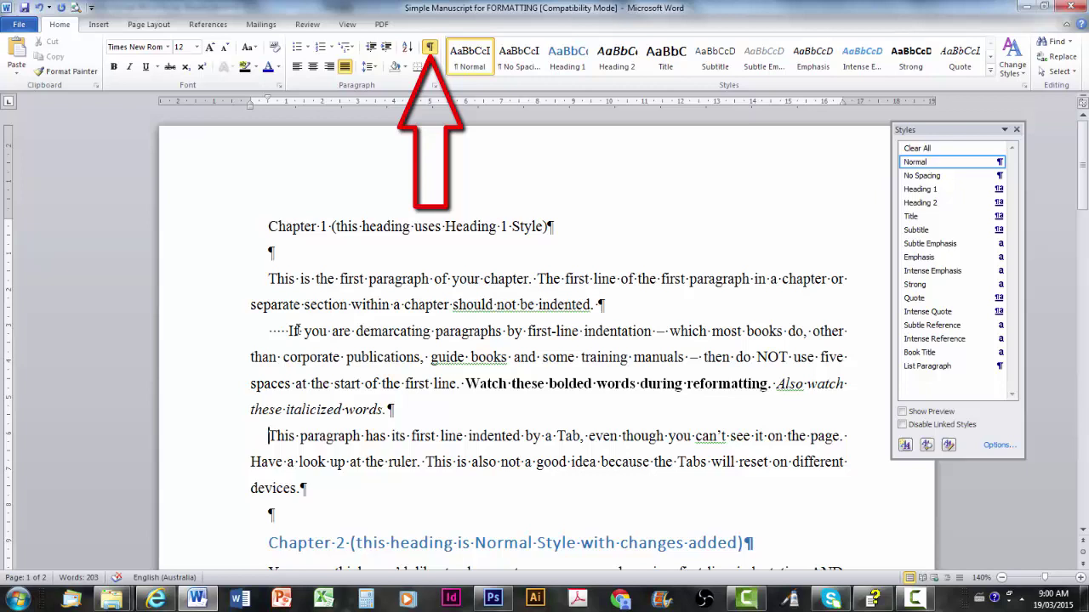
# Replace every five-space run like the one before "If you are demarcating" with nothing throughout the whole document.
pyautogui.moveTo(288, 332); pyautogui.dragTo(268, 334)
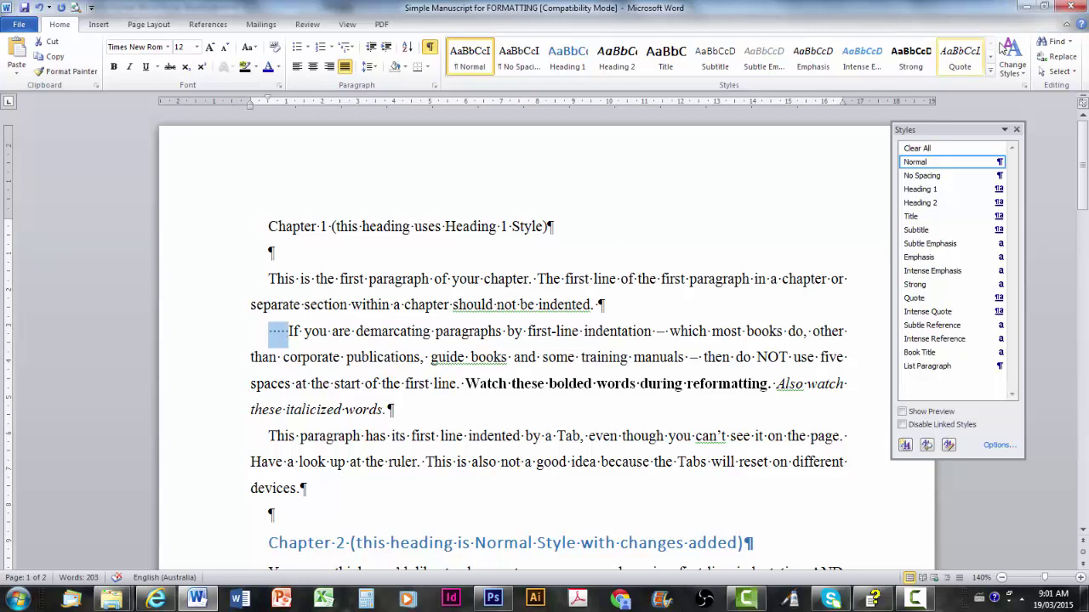
pyautogui.click(1070, 43)
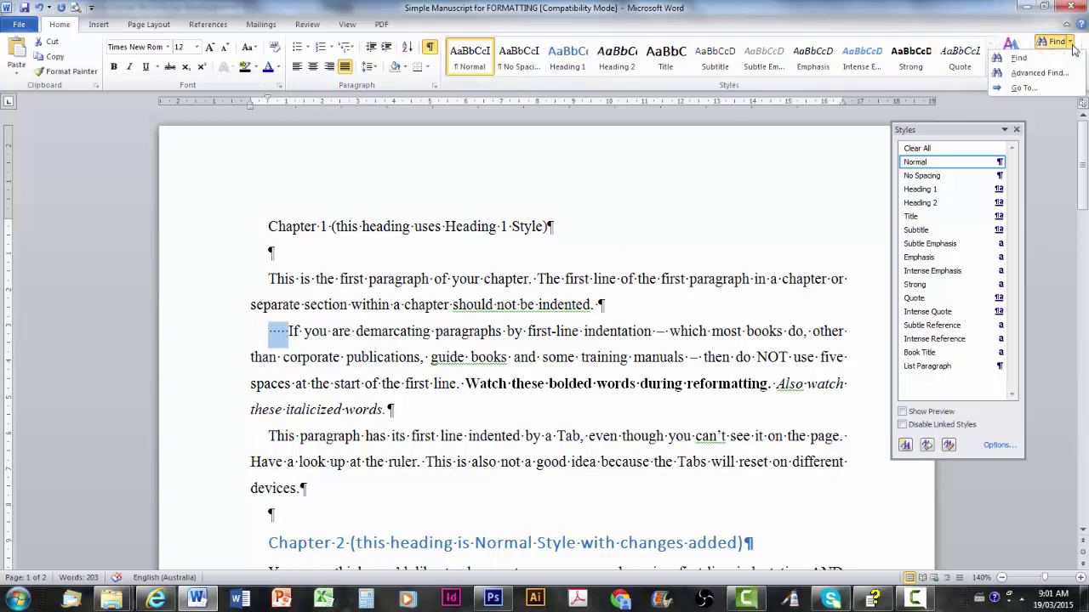
pyautogui.click(1041, 75)
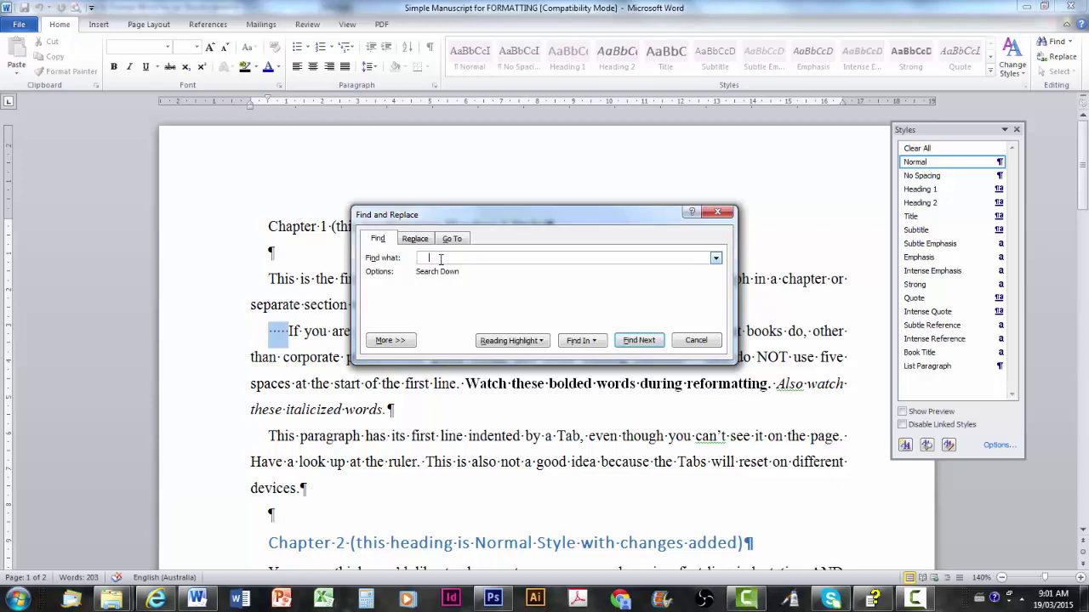
pyautogui.click(409, 243)
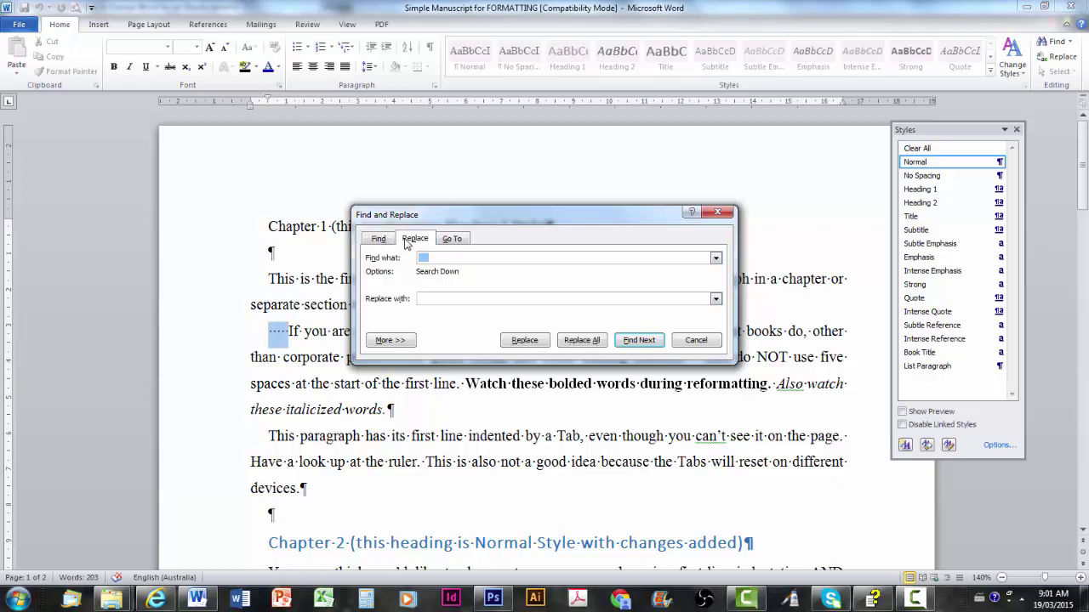
pyautogui.click(425, 300)
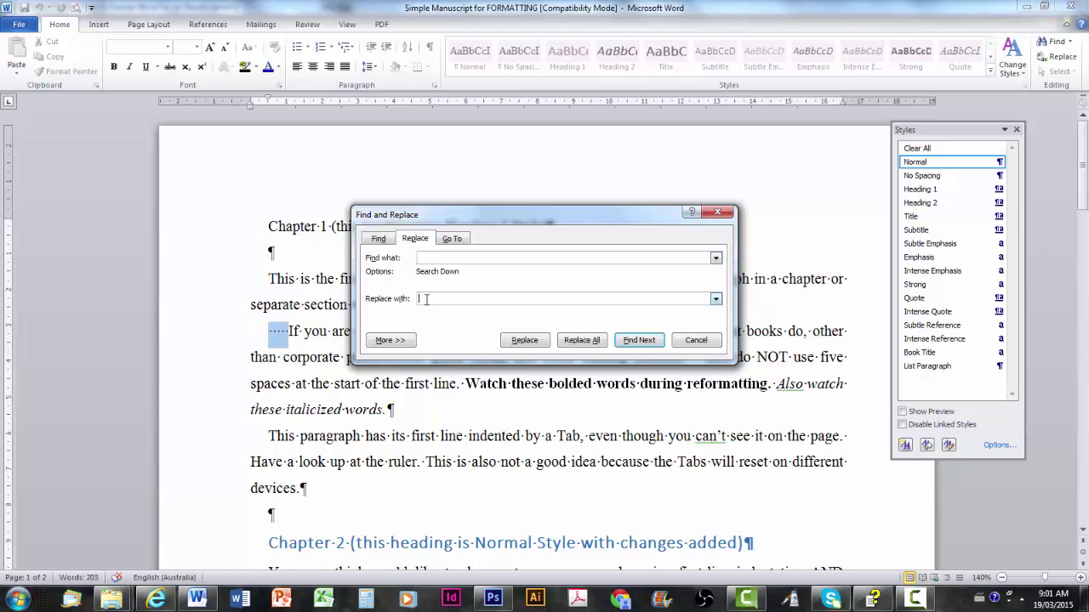
pyautogui.click(585, 342)
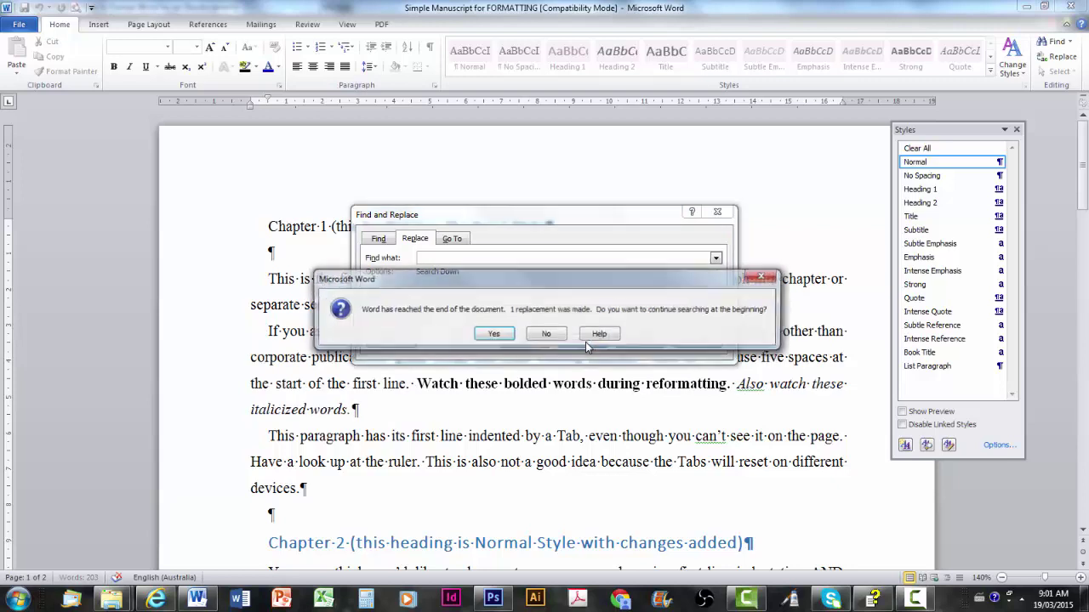
pyautogui.click(502, 336)
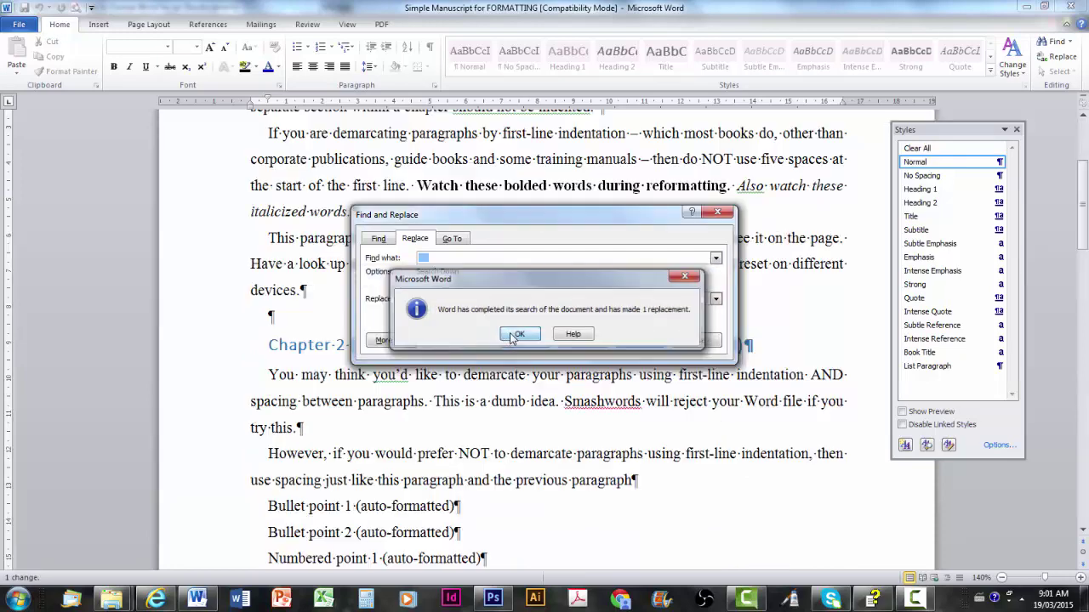
pyautogui.click(513, 337)
pyautogui.click(694, 342)
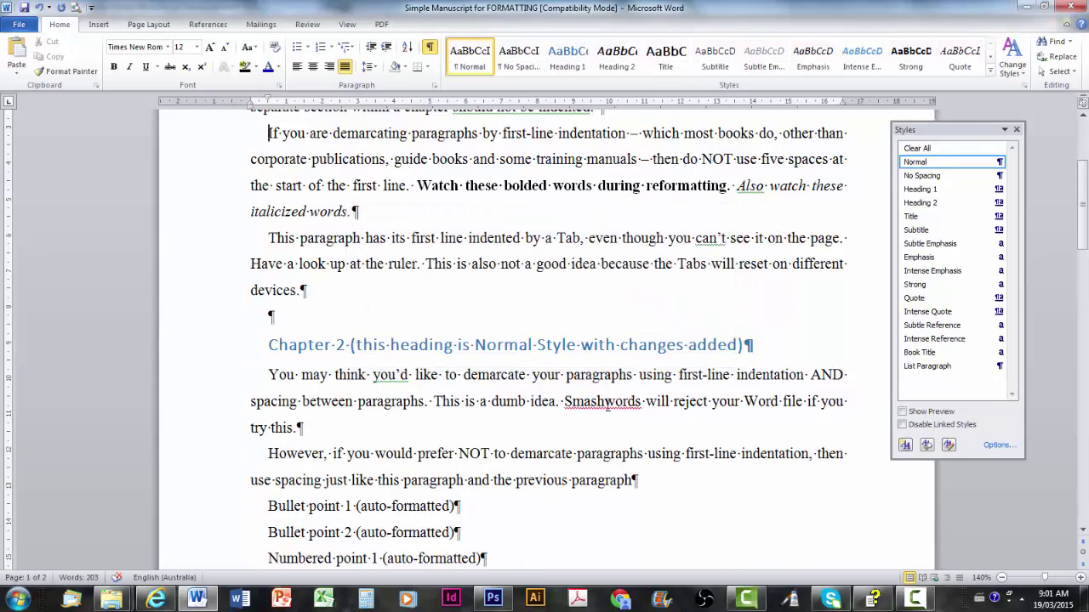
pyautogui.scroll(2, 426, 340)
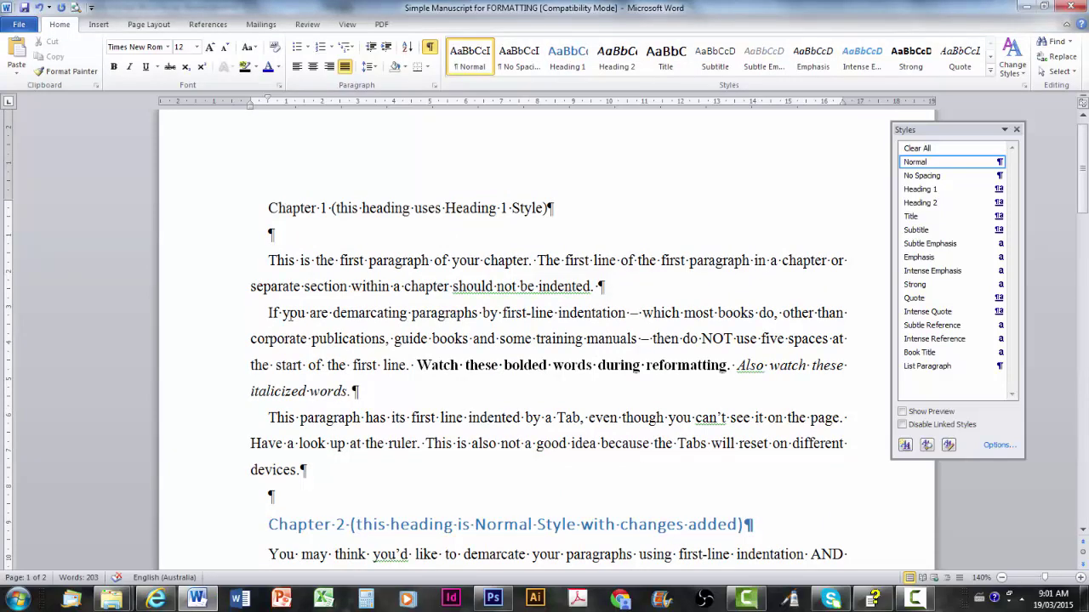
pyautogui.scroll(1, 918, 517)
# Add two more empty paragraphs between the end of Chapter 1's text and the Chapter 2 heading.
pyautogui.click(918, 516)
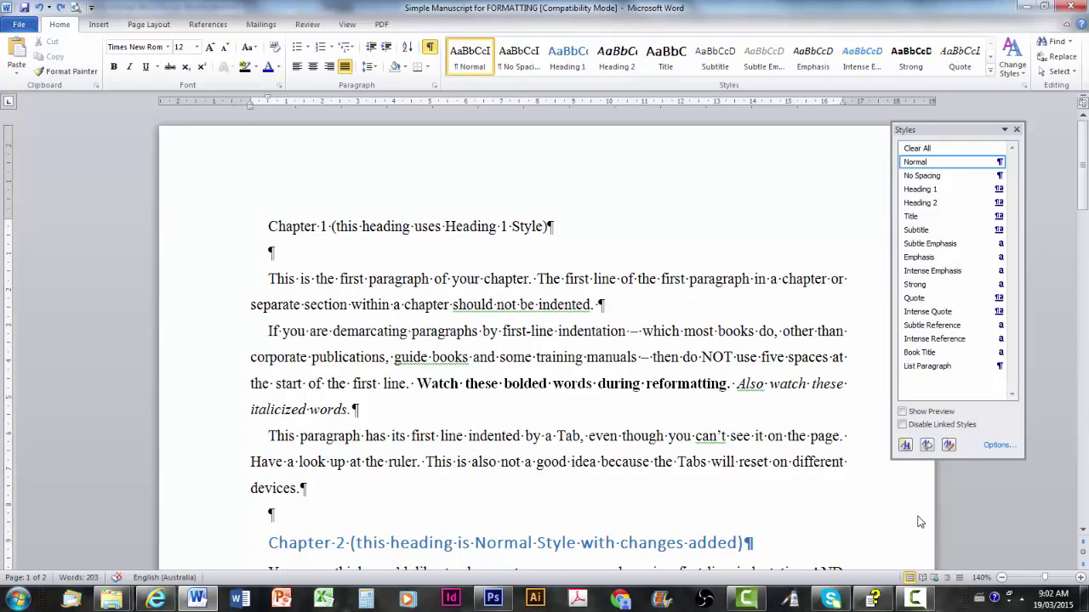
pyautogui.press('Return')
pyautogui.press('Return')
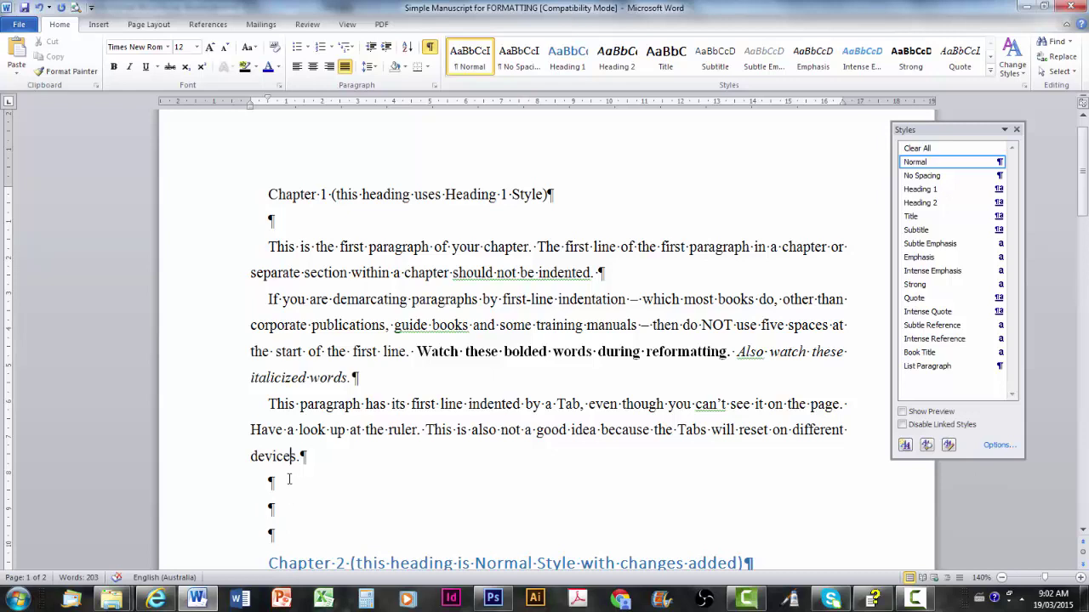
# Insert a page break at the second empty paragraph after Chapter 1 and check where Chapter 2 starts.
pyautogui.click(289, 481)
pyautogui.click(291, 512)
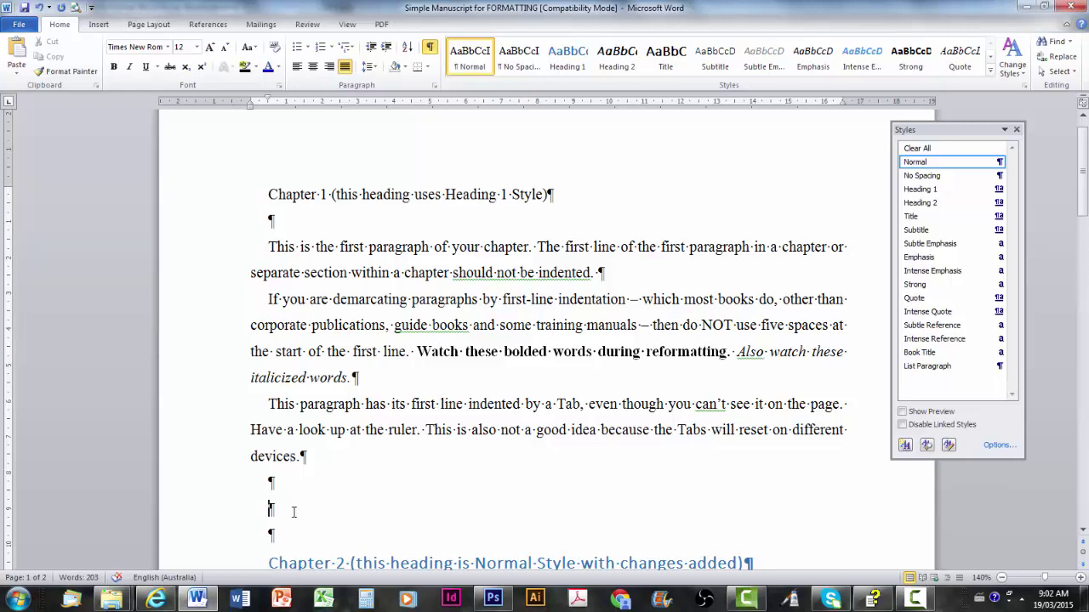
pyautogui.click(99, 24)
pyautogui.click(73, 59)
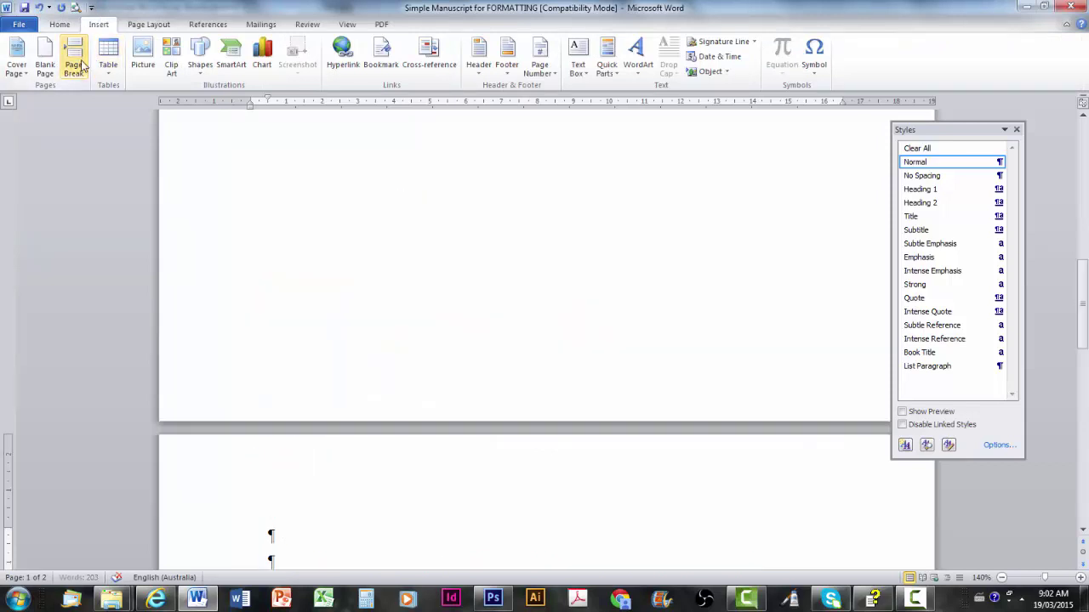
pyautogui.scroll(6, 382, 395)
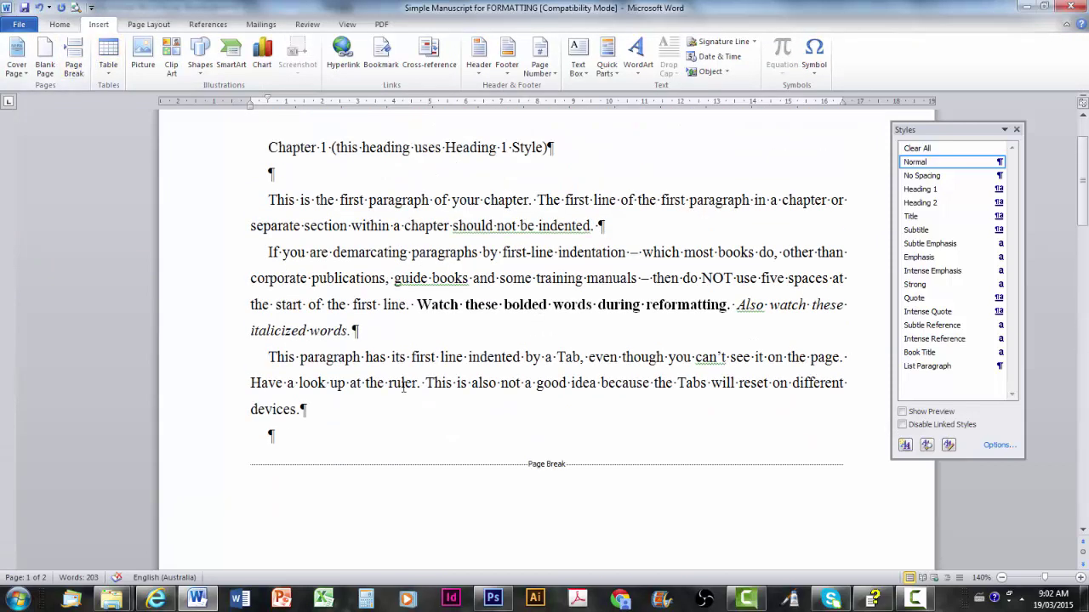
pyautogui.scroll(2, 404, 387)
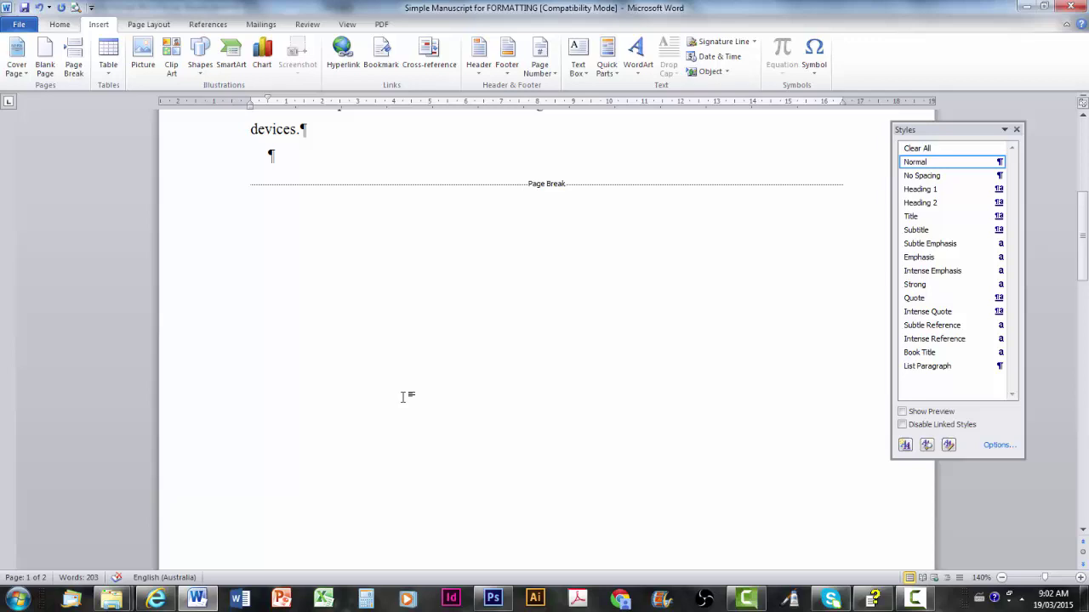
pyautogui.scroll(-6, 404, 397)
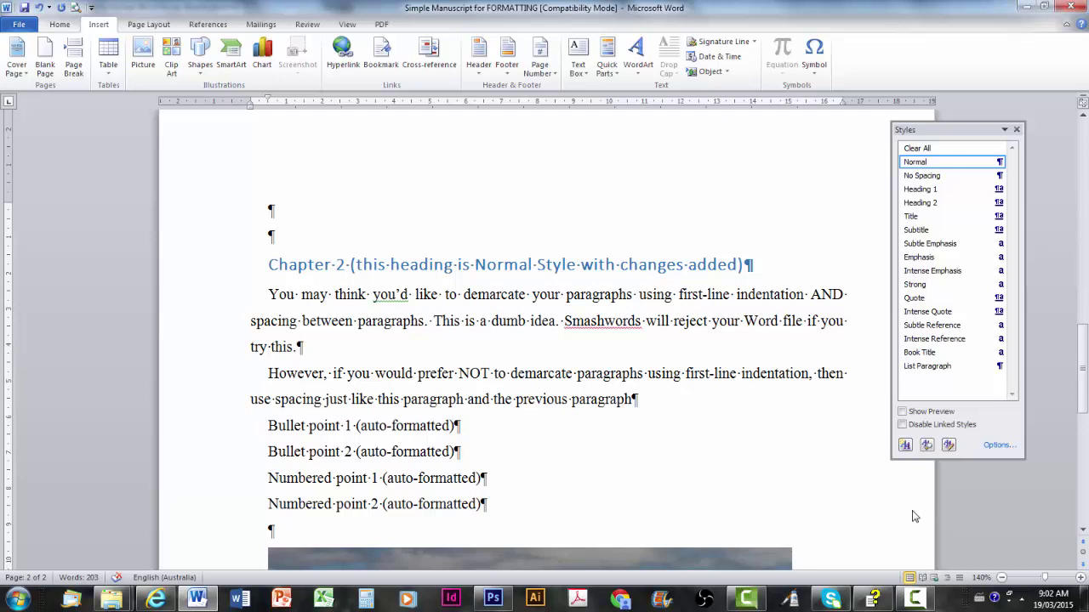
# Create a new paragraph style named NormalStart, based on Normal, from the first paragraph of Chapter 1.
pyautogui.scroll(5, 914, 517)
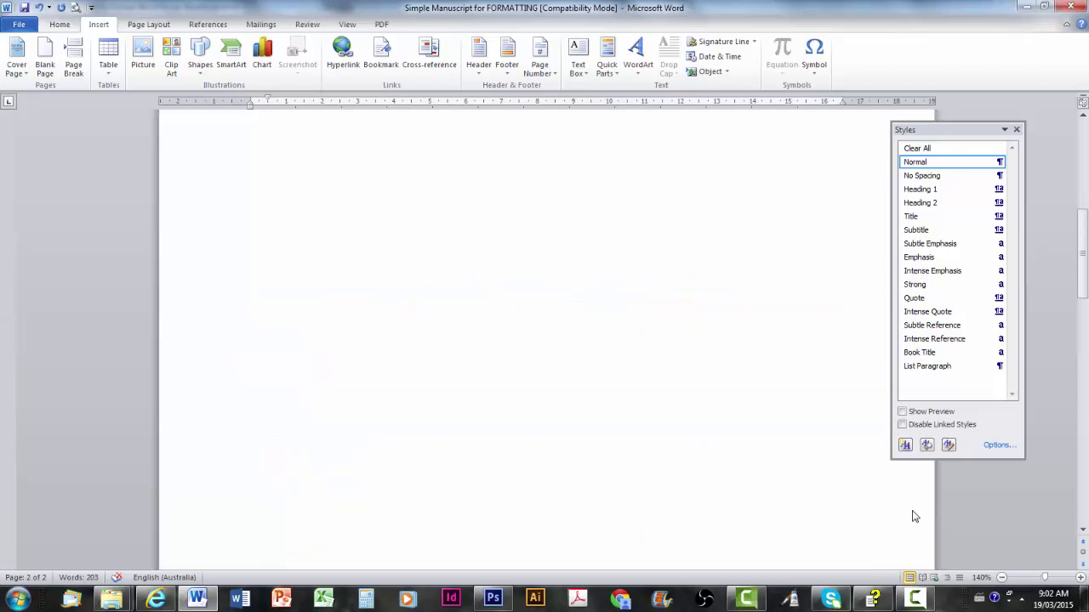
pyautogui.scroll(5, 914, 516)
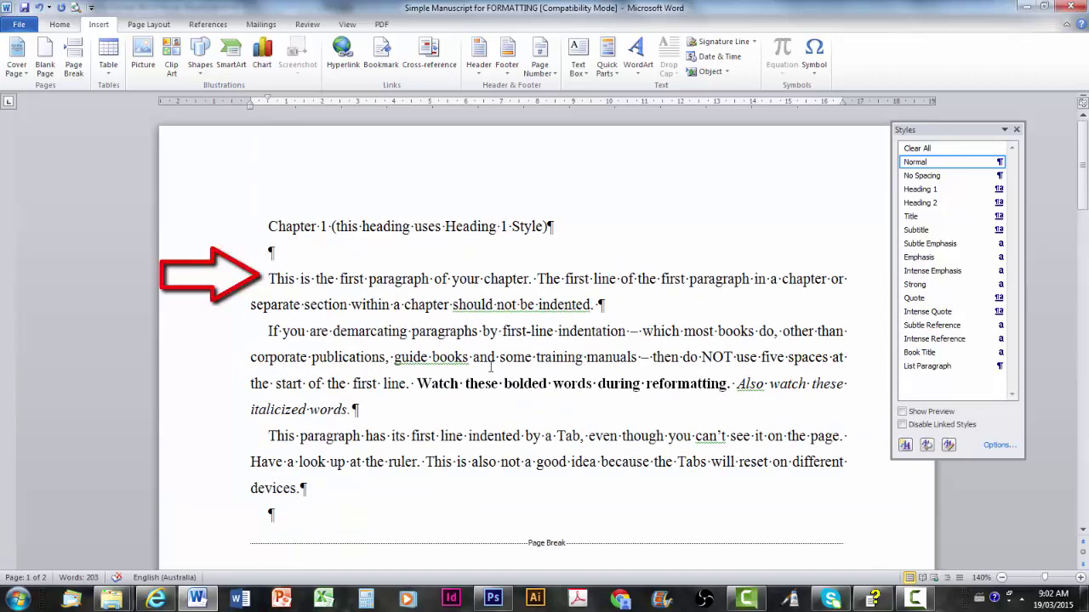
pyautogui.click(300, 279)
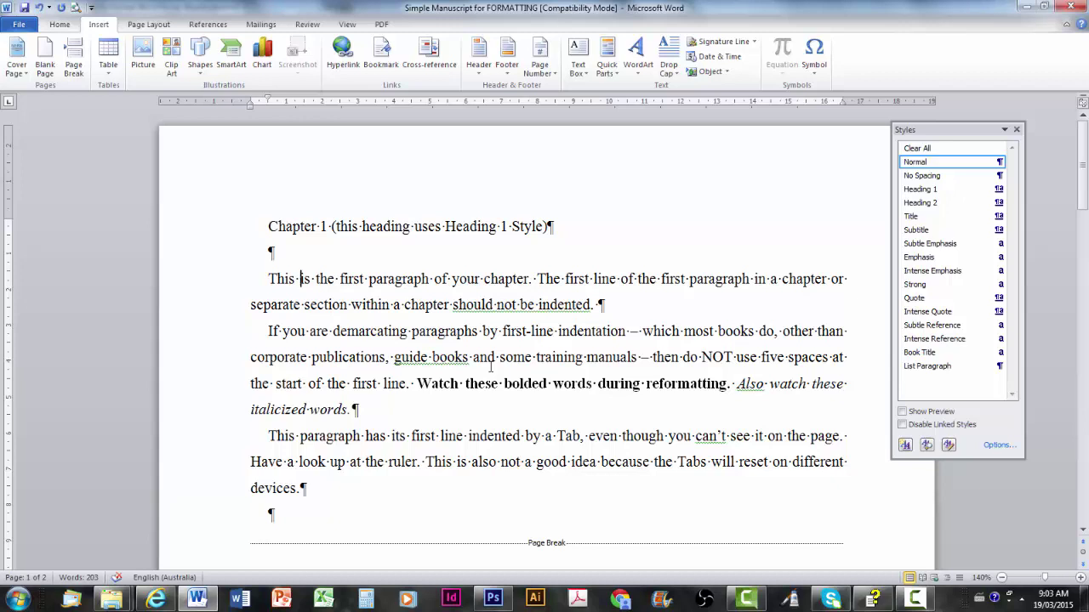
pyautogui.hotkey('alt', 'h')
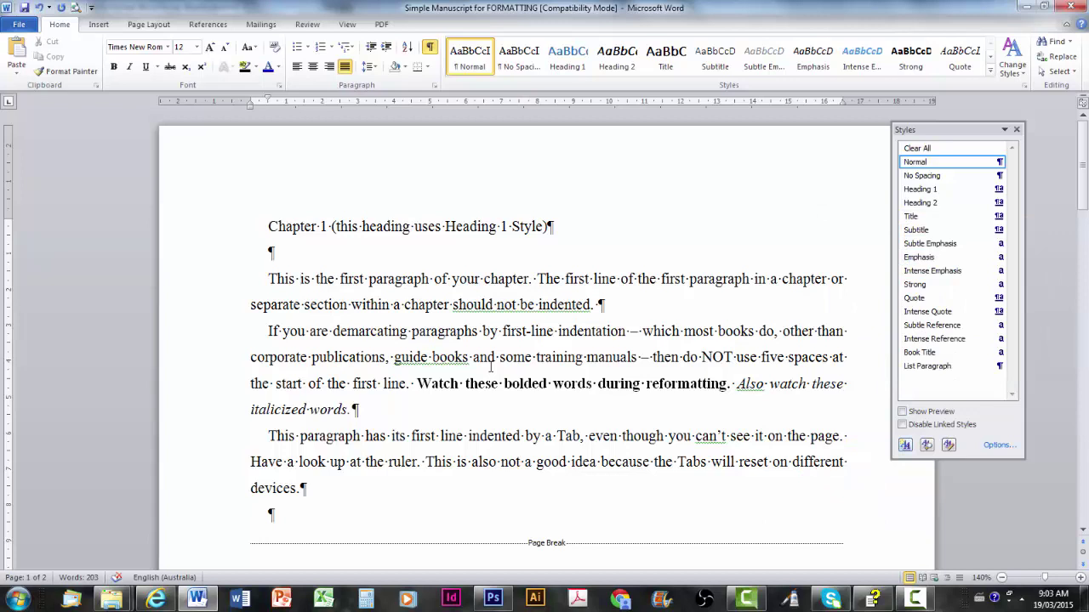
pyautogui.click(905, 445)
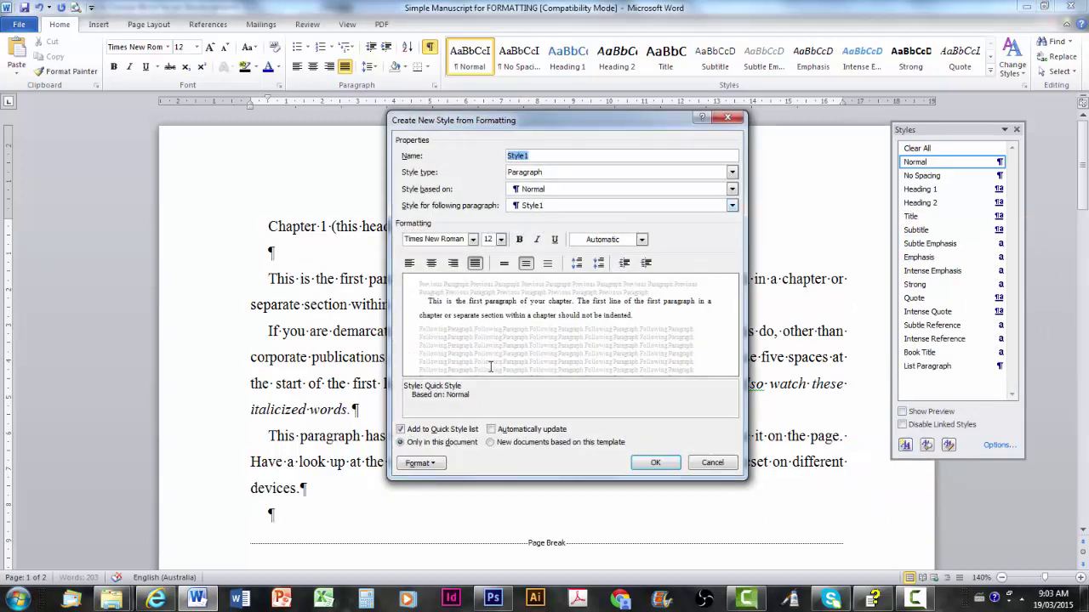
pyautogui.write('NormalStart')
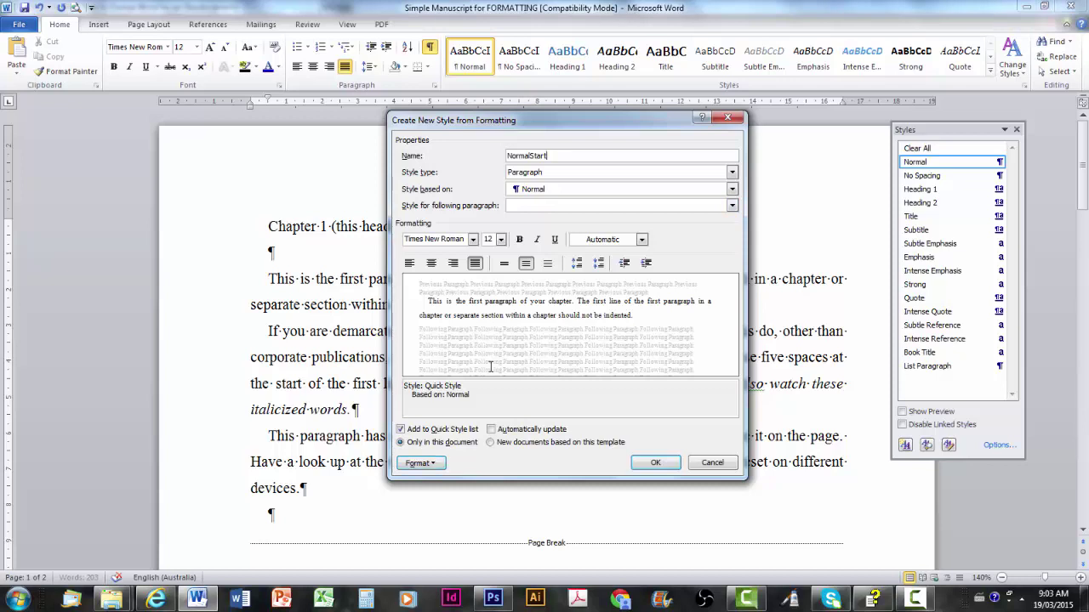
pyautogui.hotkey('alt', 'Down')
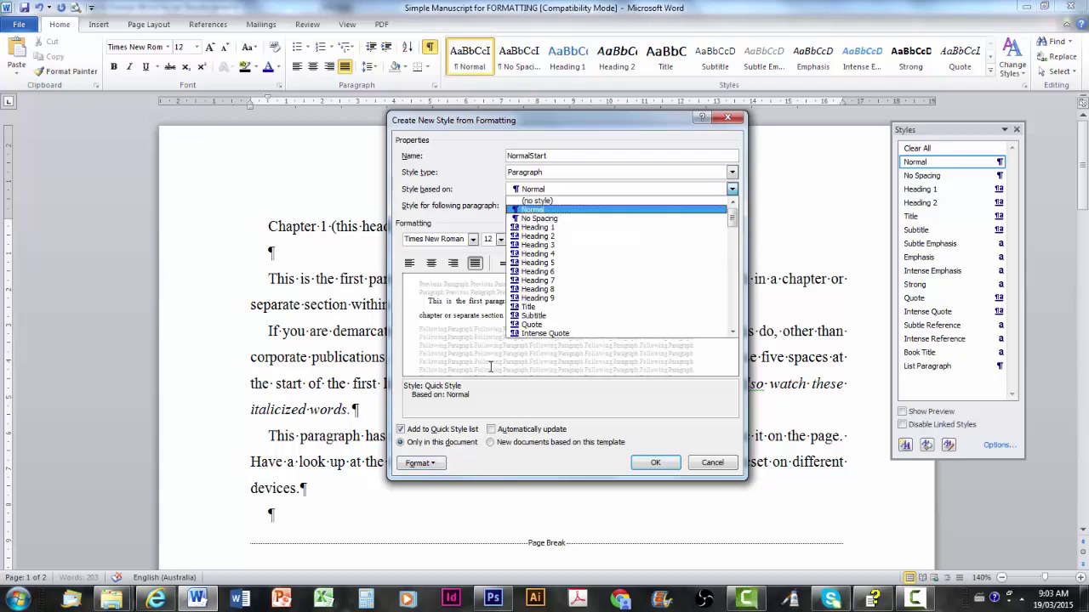
pyautogui.press('Return')
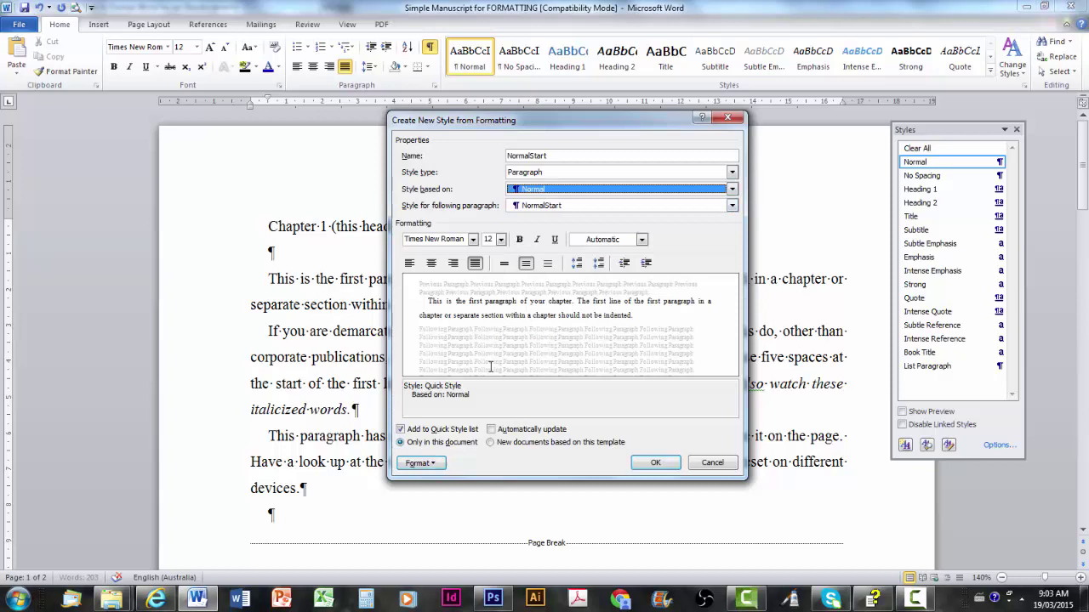
# Set the NormalStart style's special first-line indent to 0.01 cm in its paragraph format.
pyautogui.hotkey('alt', 'o')
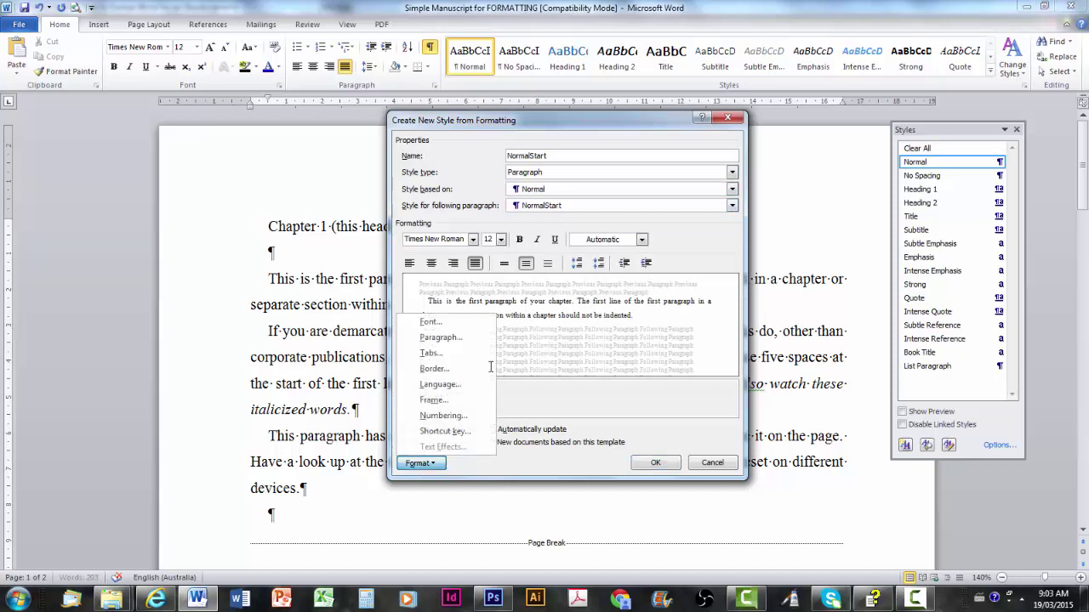
pyautogui.press('Up')
pyautogui.press('Return')
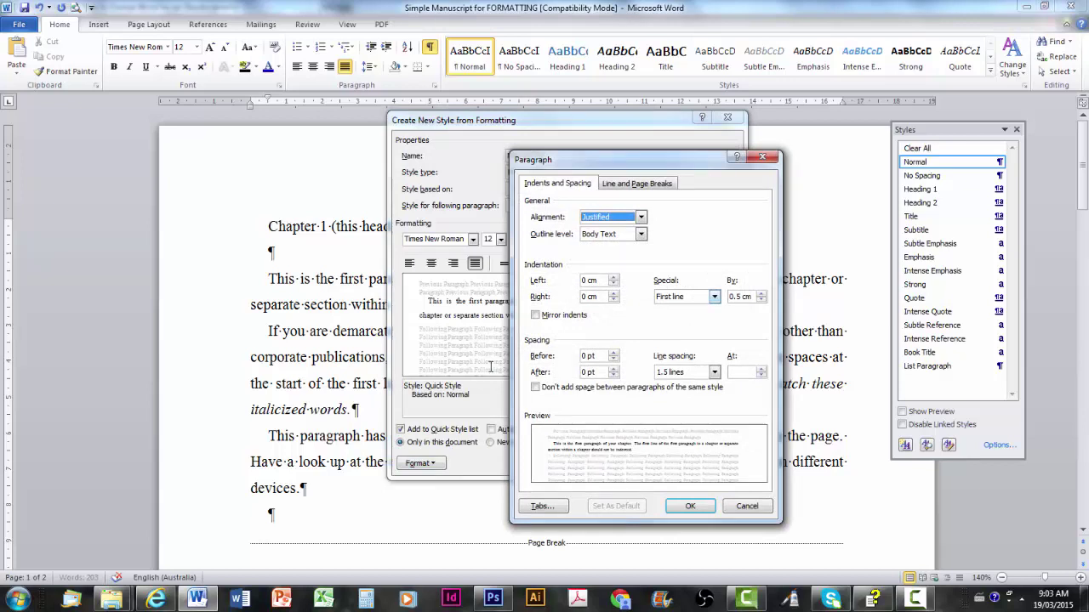
pyautogui.hotkey('alt', 's')
pyautogui.hotkey('alt', 'Down')
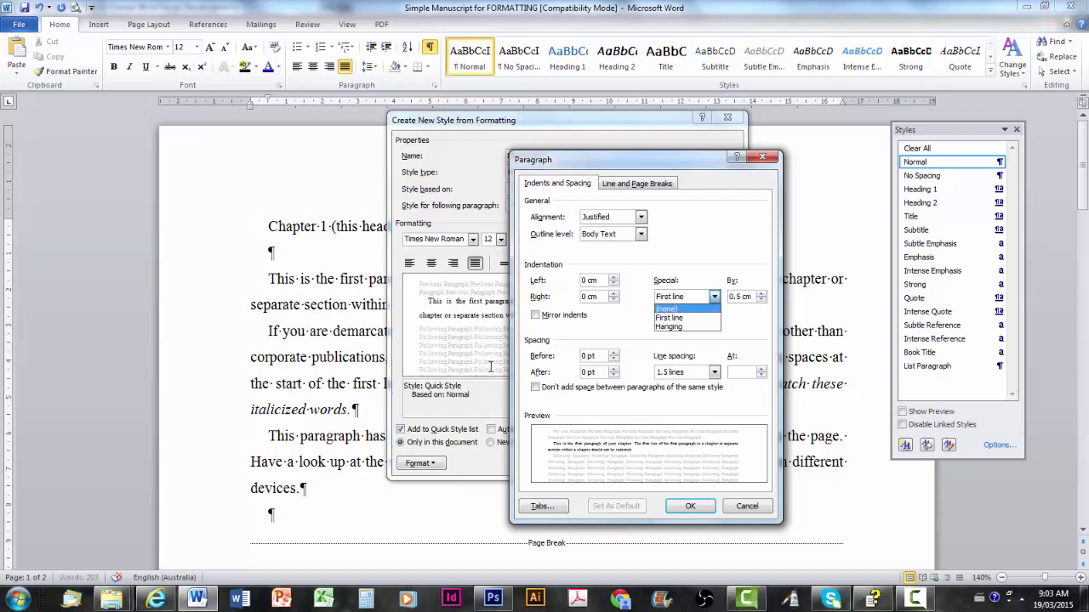
pyautogui.press('Escape')
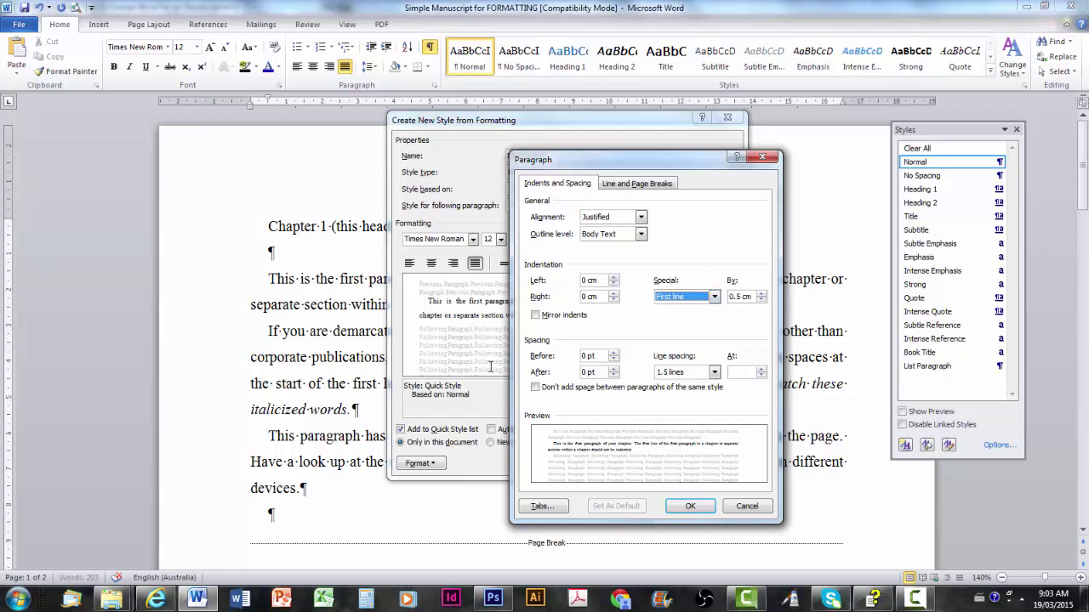
pyautogui.press('Tab')
pyautogui.press('BackSpace')
pyautogui.write('01')
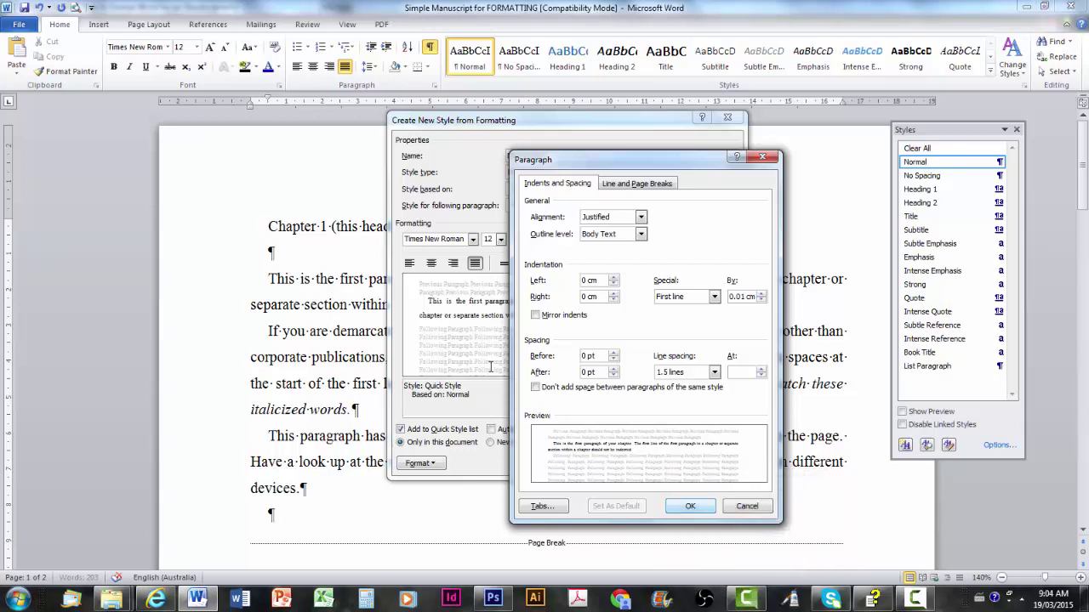
# Save the NormalStart style with its new indent and apply it to the first paragraph under the Chapter 2 heading.
pyautogui.press('Return')
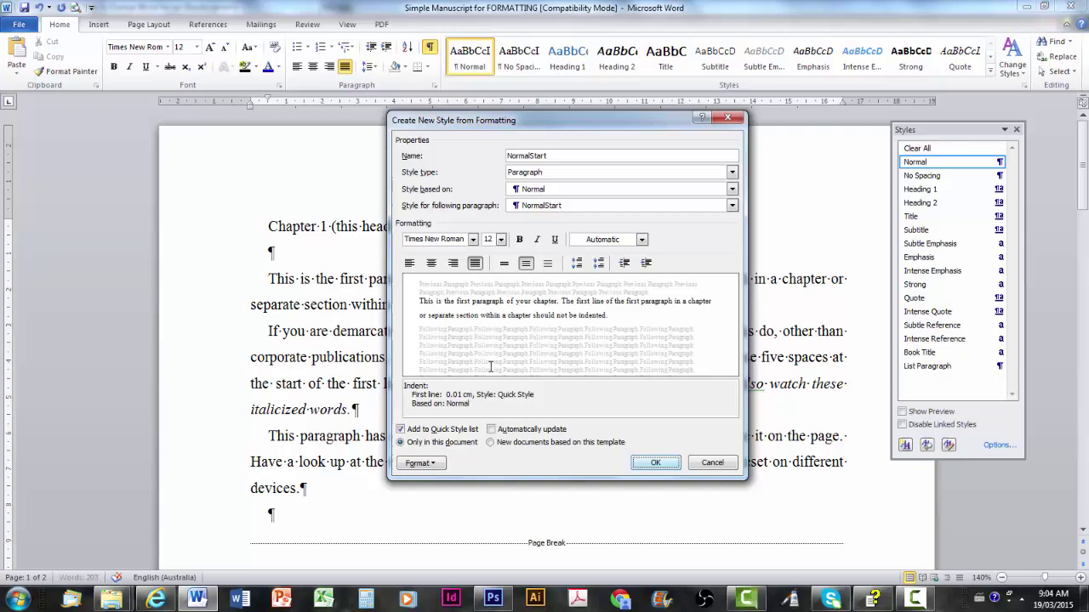
pyautogui.press('Return')
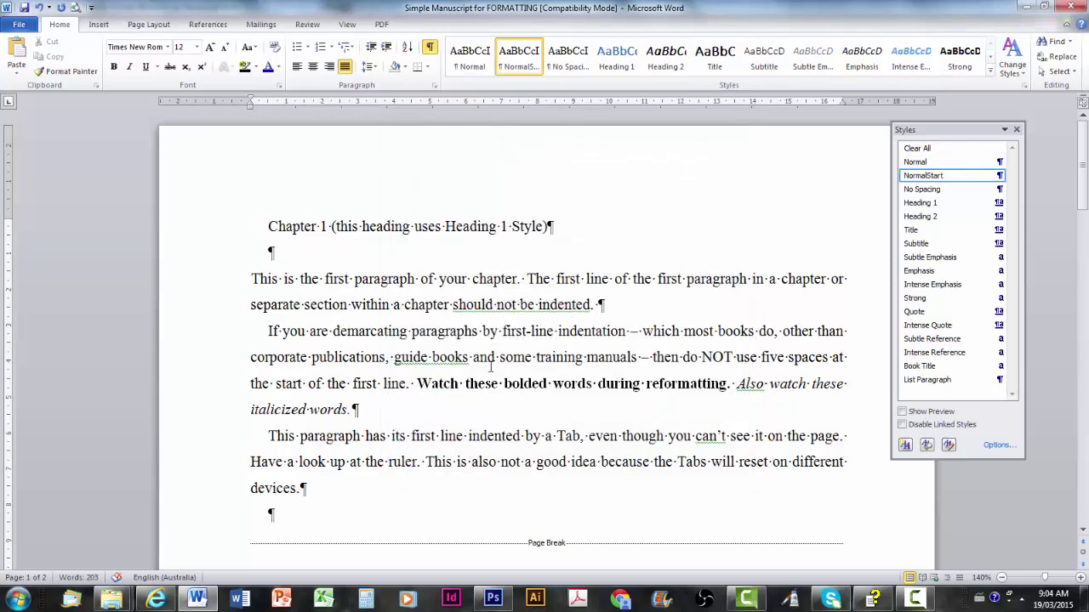
pyautogui.scroll(-12, 491, 367)
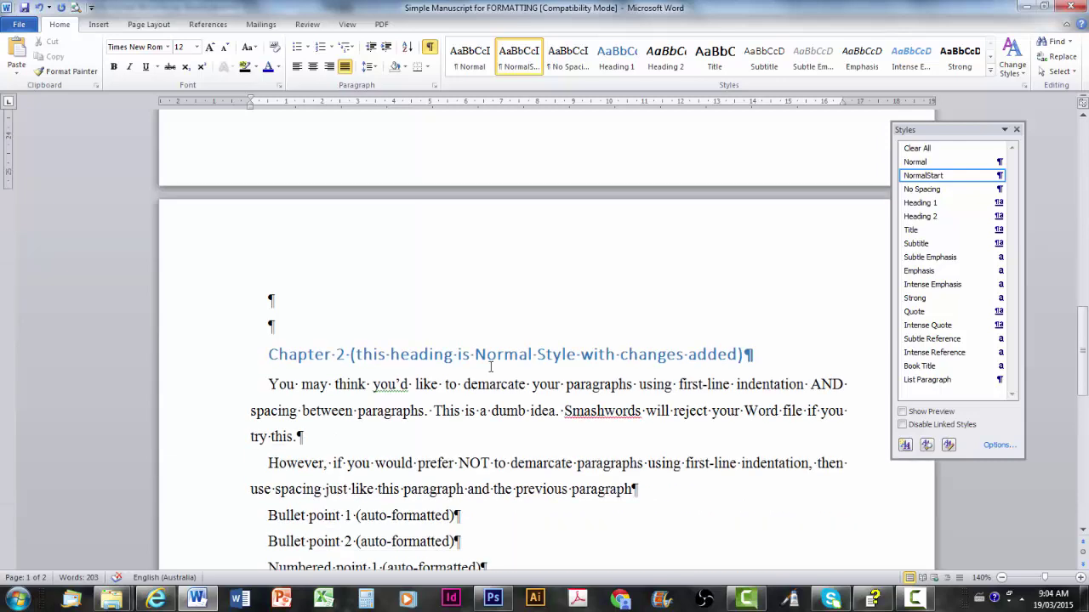
pyautogui.click(491, 368)
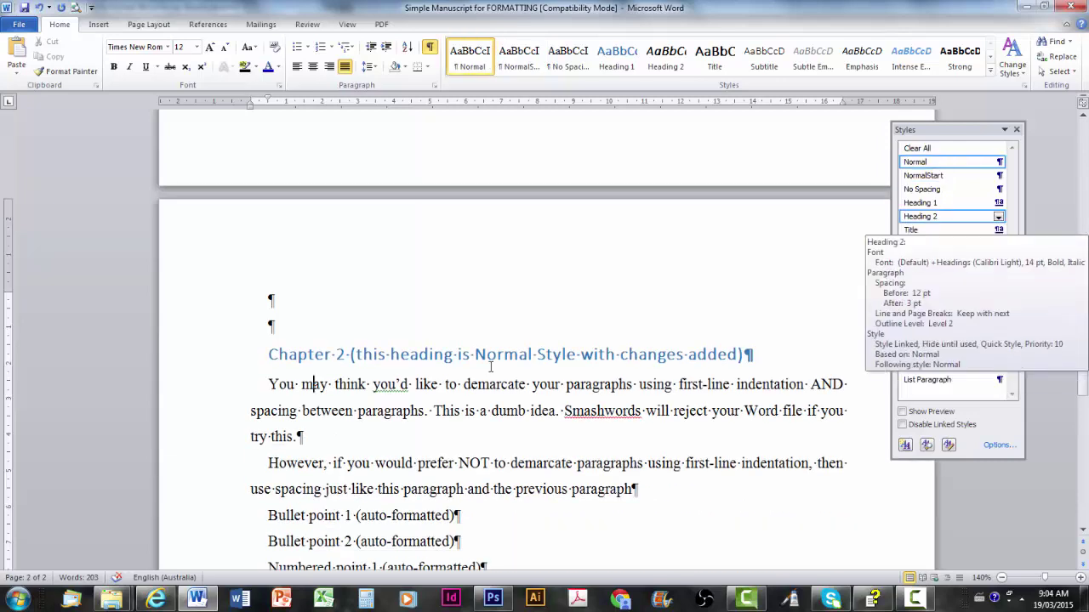
pyautogui.click(922, 175)
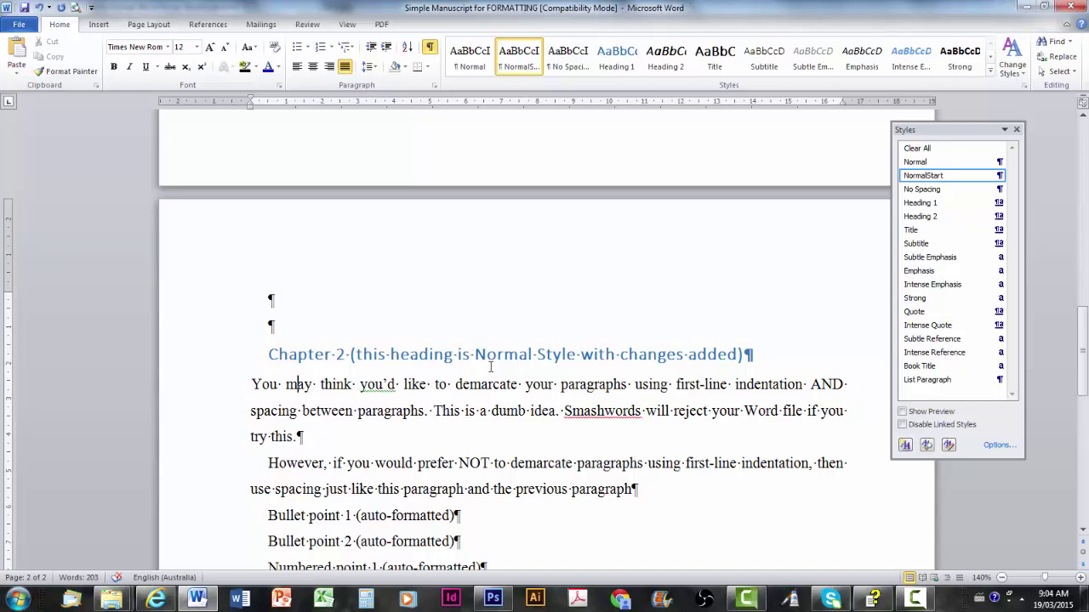
# Put a plain asterisk and space before Bullet point 1 and Bullet point 2, undoing the automatic bullet formatting.
pyautogui.scroll(-1, 491, 367)
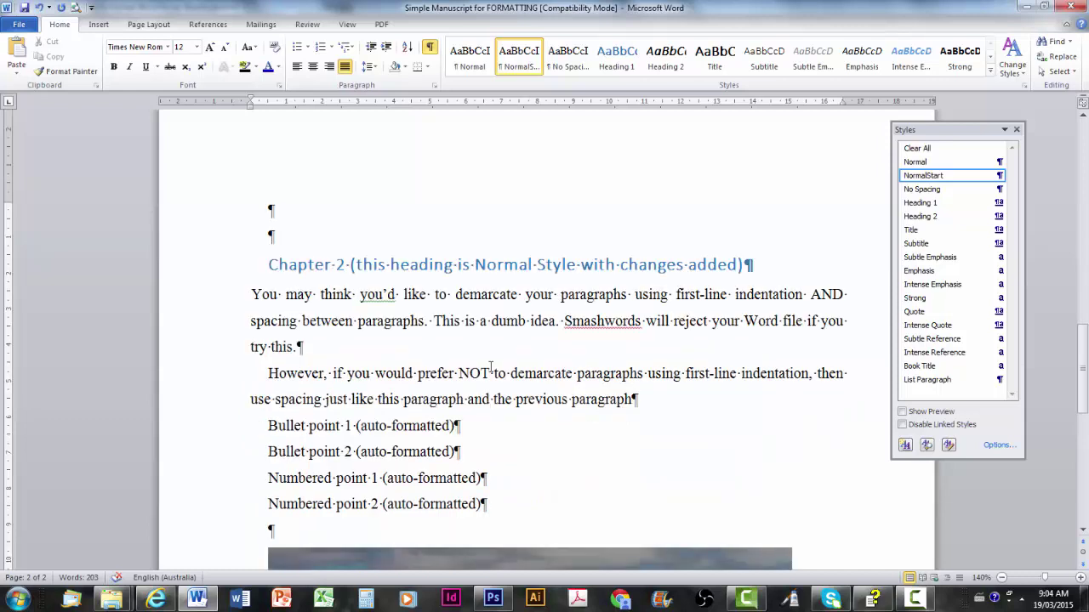
pyautogui.scroll(-2, 490, 367)
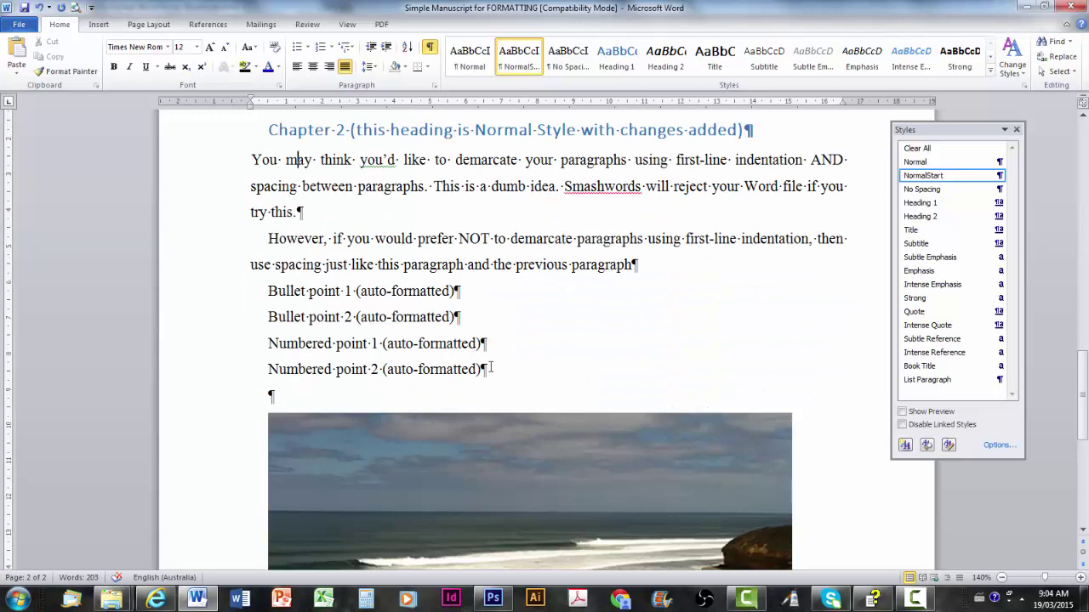
pyautogui.hotkey('ctrl', 'Down')
pyautogui.hotkey('ctrl', 'Down')
pyautogui.hotkey('ctrl', 'shift', 'n')
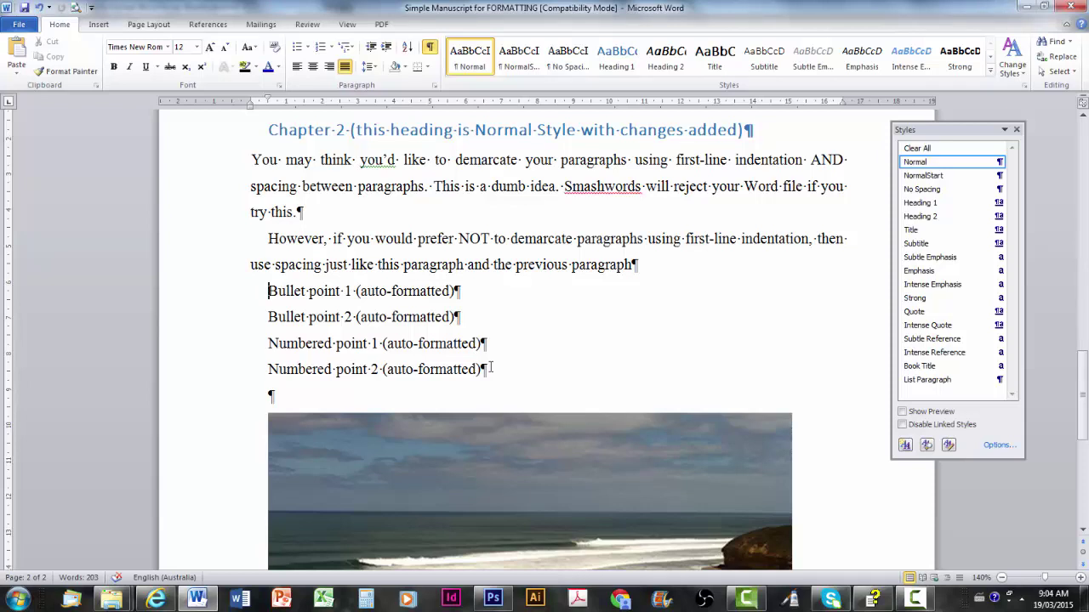
pyautogui.write('*')
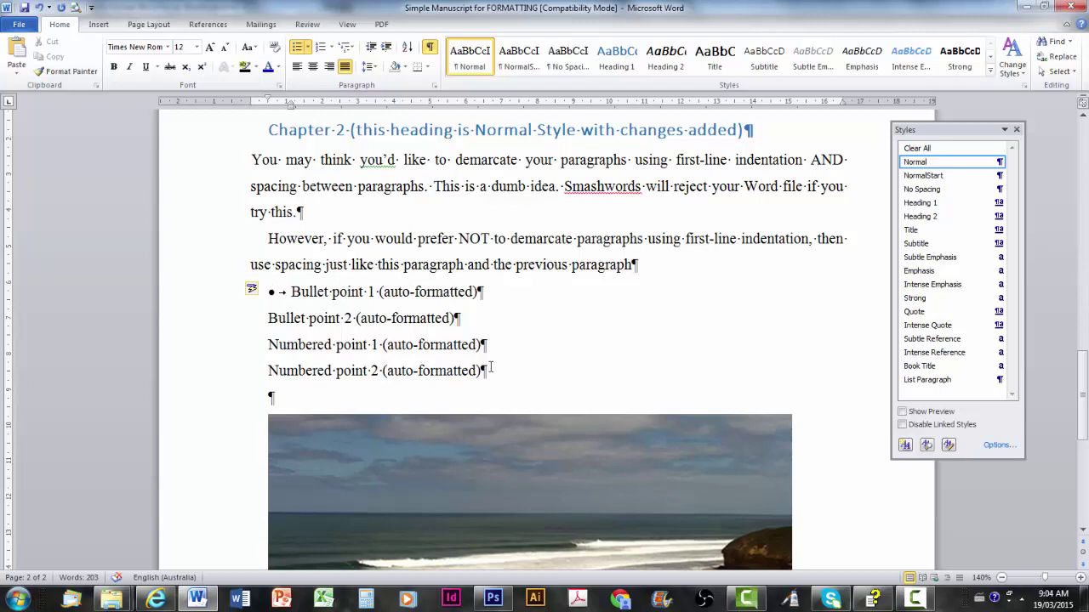
pyautogui.hotkey('ctrl', 'z')
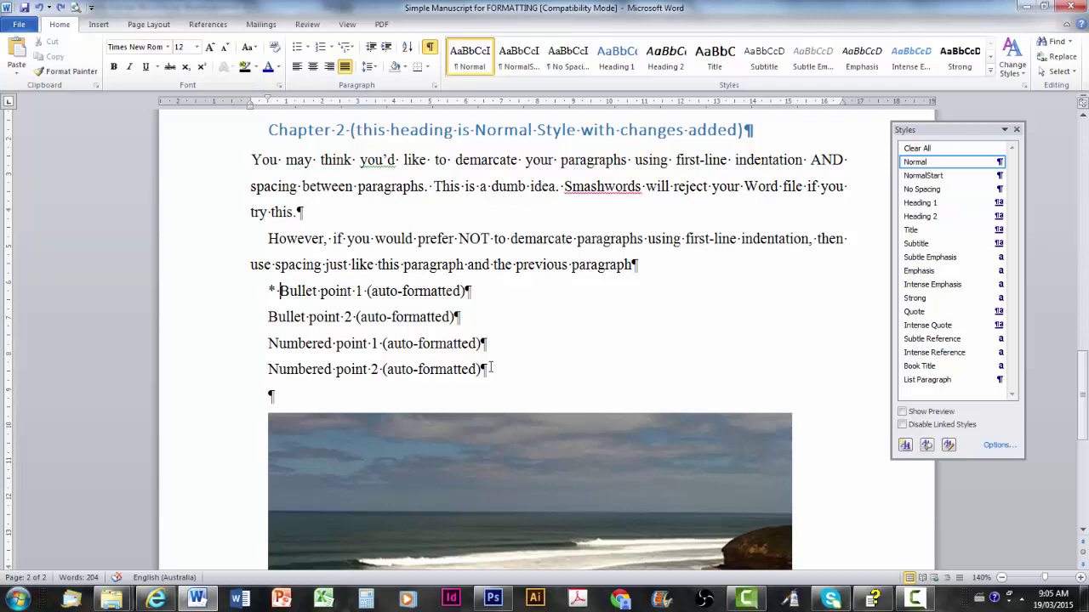
pyautogui.press('Down')
pyautogui.write('*')
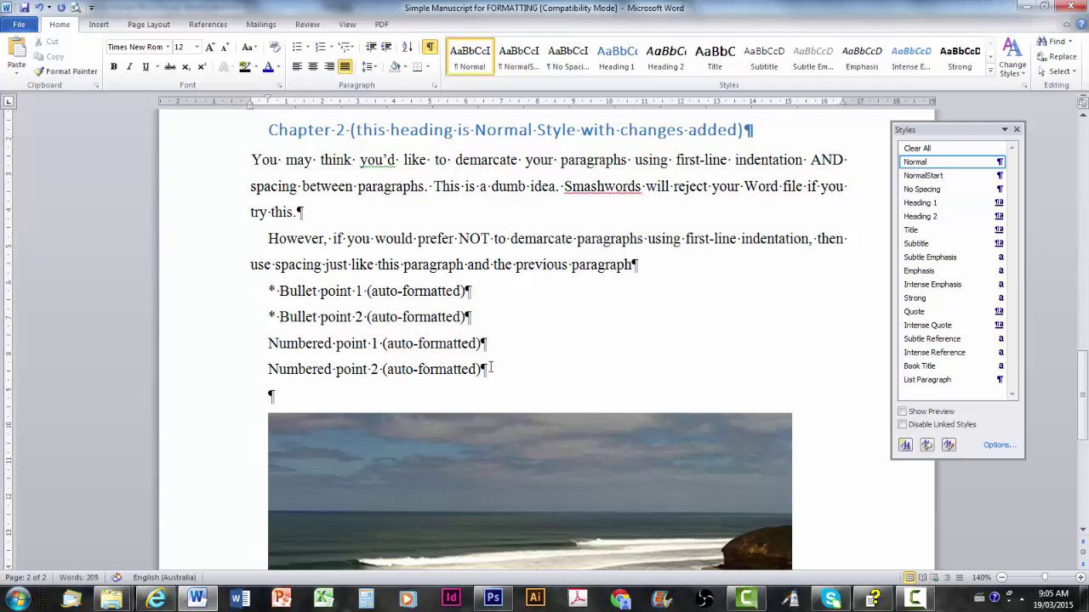
# Number the two numbered points manually with plain-text "1. " and "2. " prefixes.
pyautogui.press('Down')
pyautogui.write('1.')
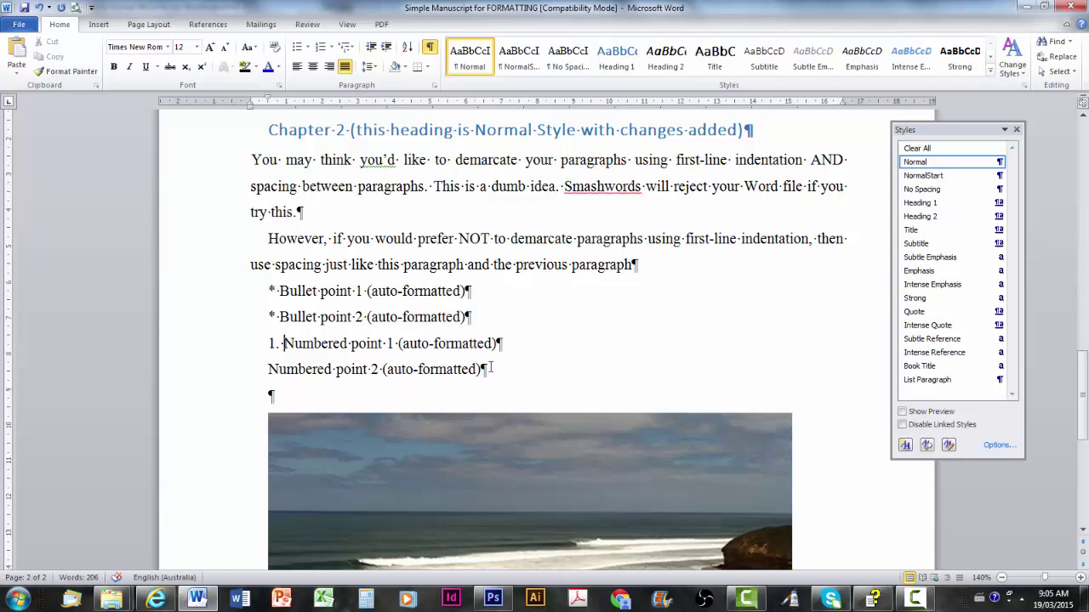
pyautogui.press('Down')
pyautogui.write('2')
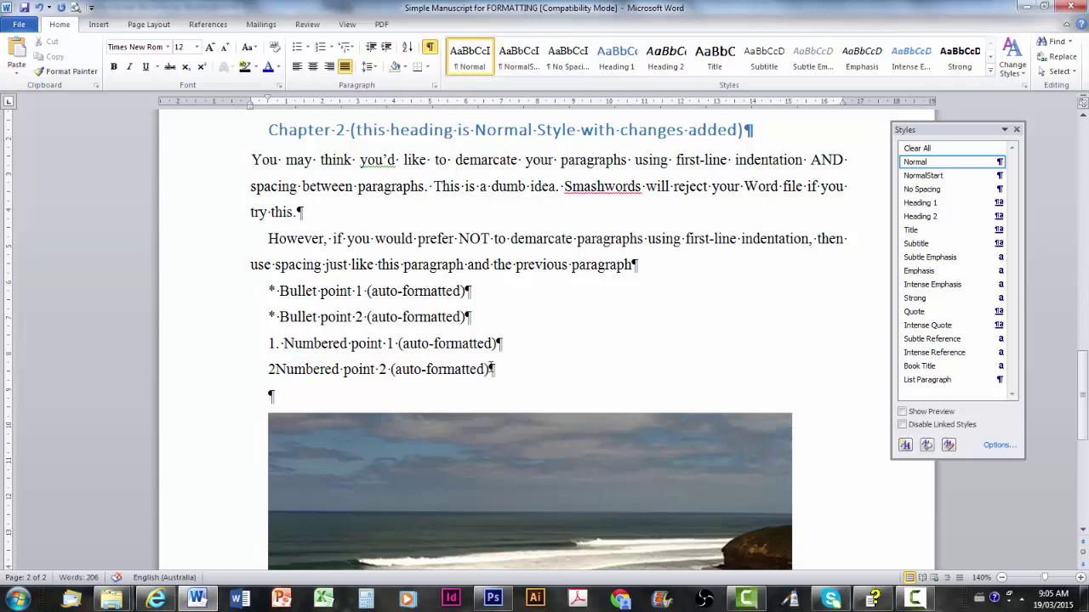
pyautogui.write('.')
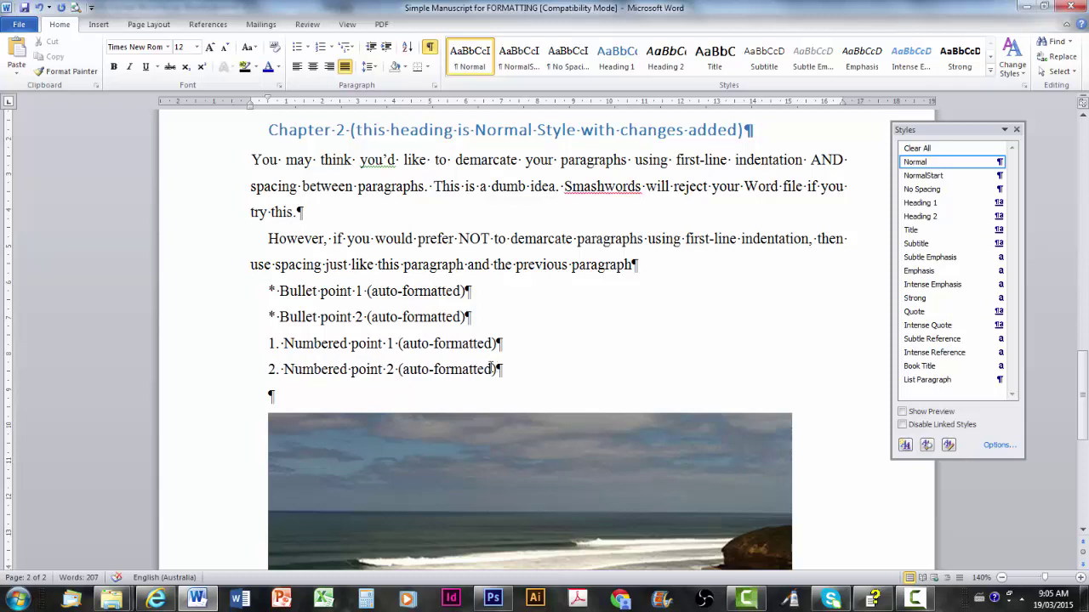
# Replace the asterisk before Bullet point 2 with an En Dash special character followed by a space.
pyautogui.press('Up')
pyautogui.press('Up')
pyautogui.hotkey('shift', 'Left')
pyautogui.hotkey('shift', 'Left')
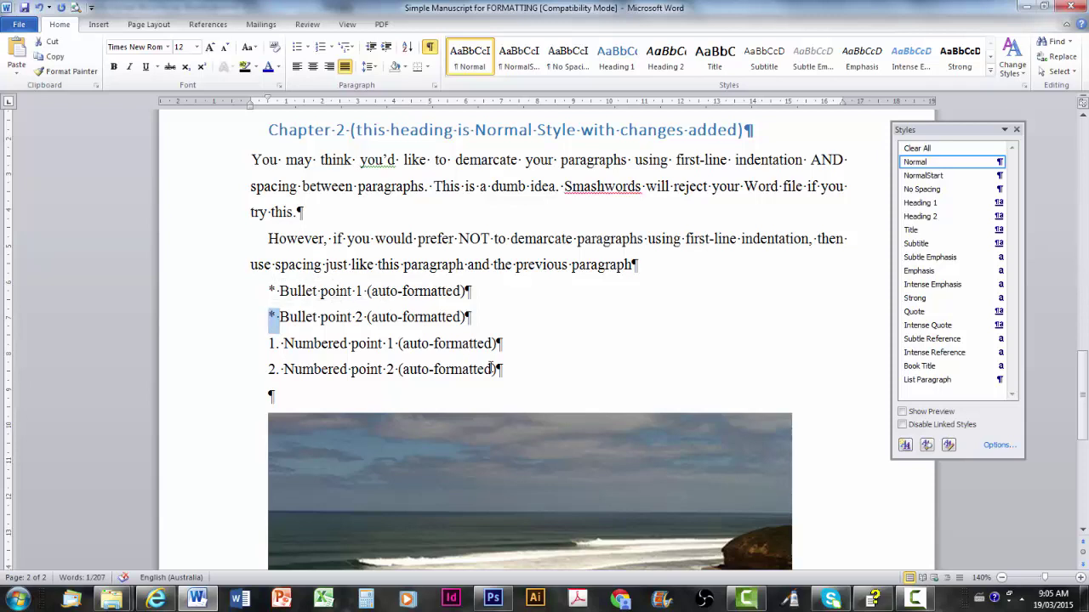
pyautogui.hotkey('alt', 'n')
pyautogui.press('u')
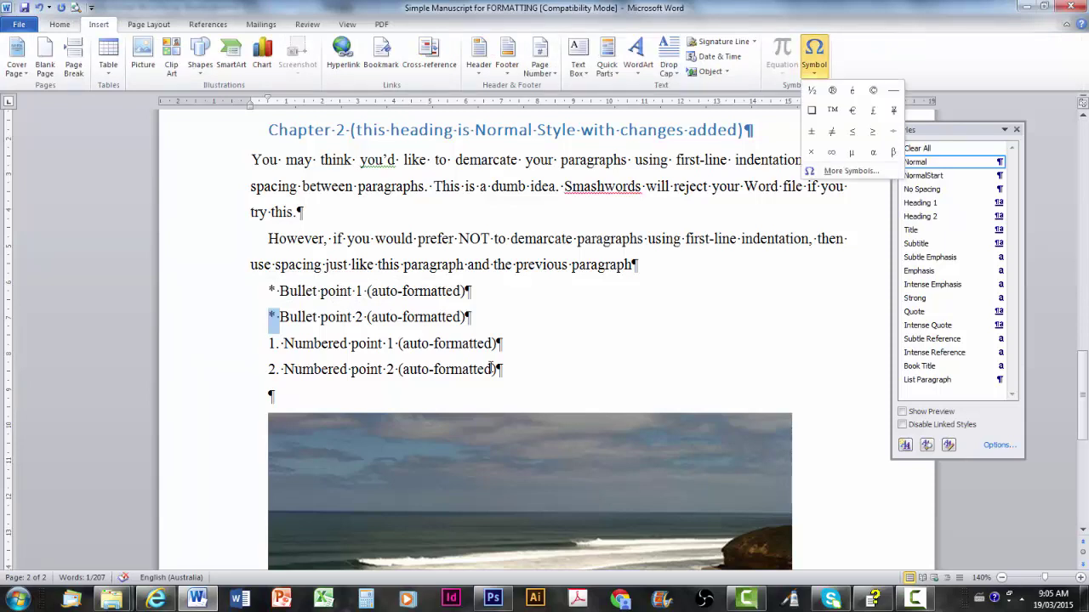
pyautogui.press('m')
pyautogui.press('Return')
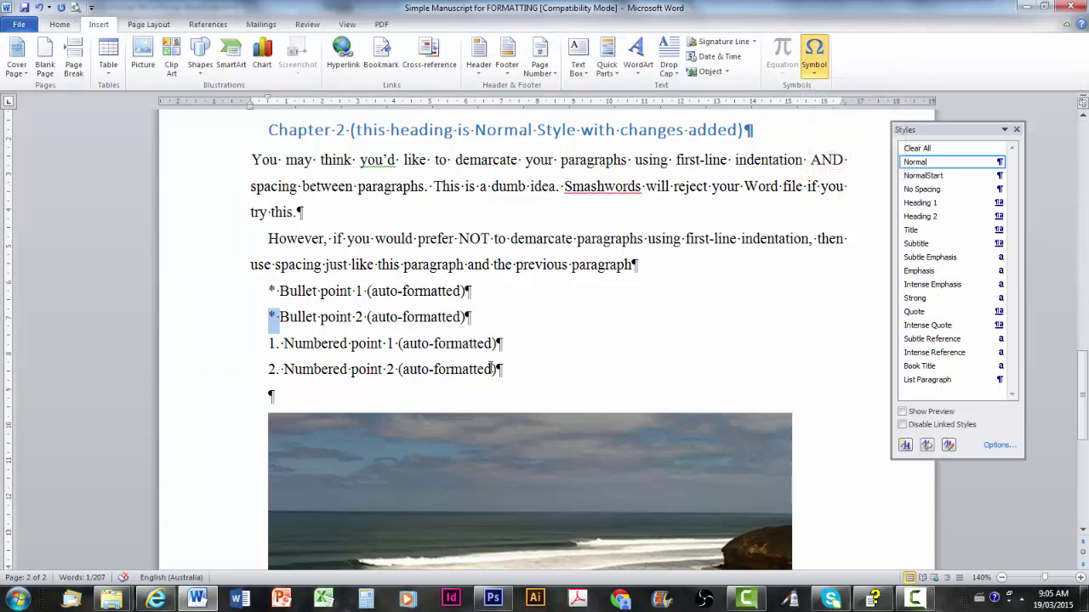
pyautogui.hotkey('ctrl', 'Tab')
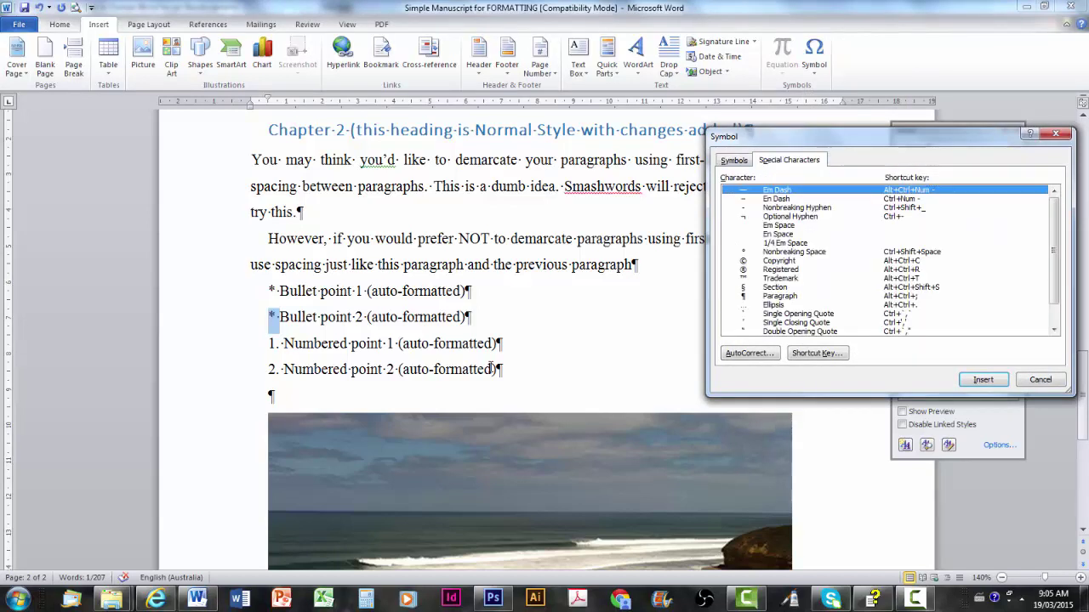
pyautogui.press('Down')
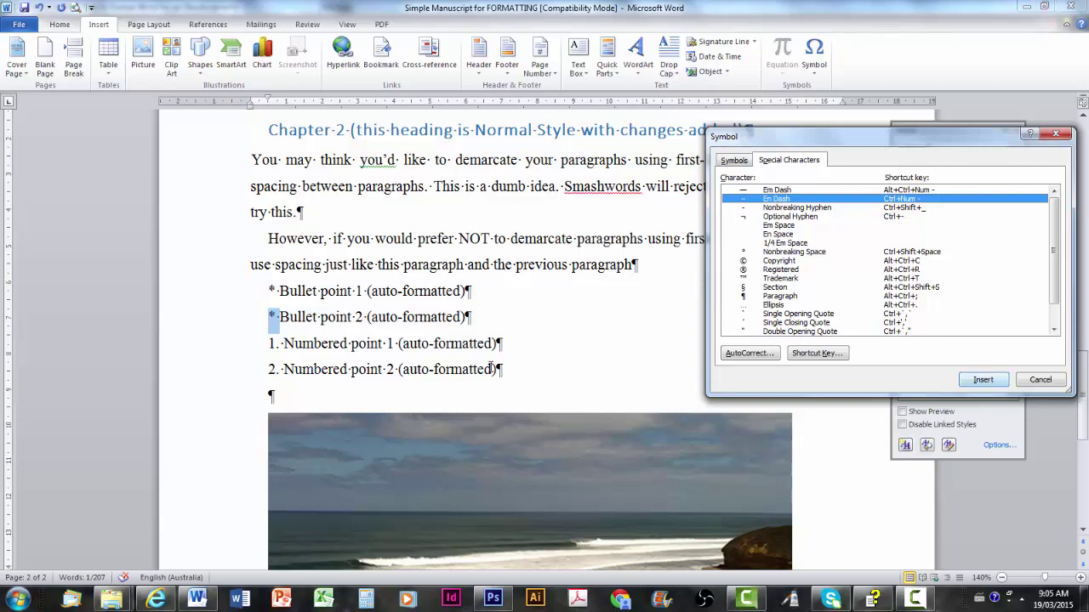
pyautogui.press('Return')
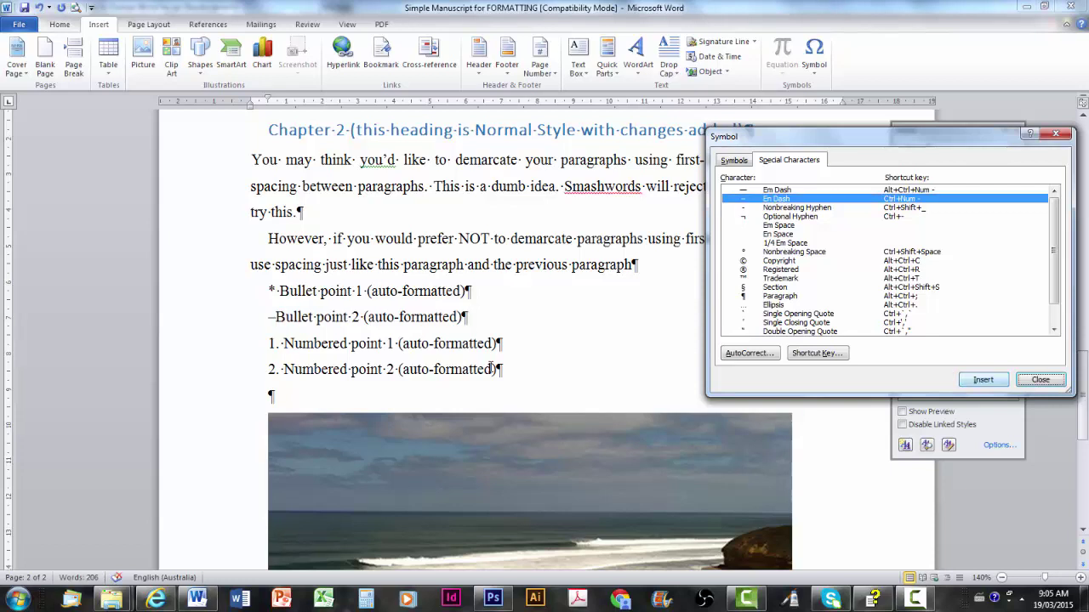
pyautogui.press('Escape')
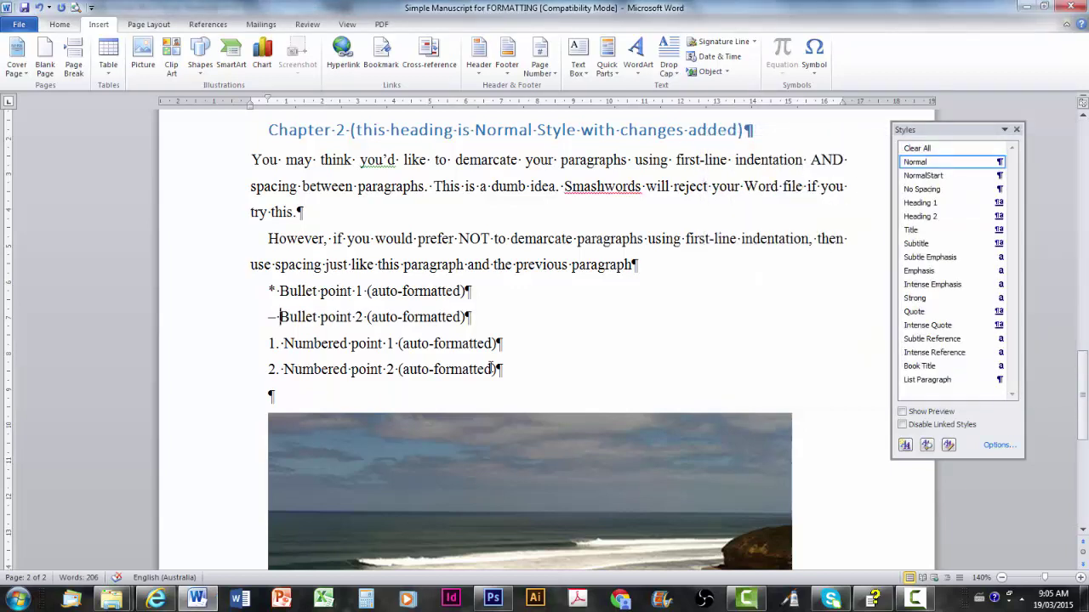
# Change the en dash before Bullet point 2 back to an asterisk and space.
pyautogui.press('BackSpace')
pyautogui.press('BackSpace')
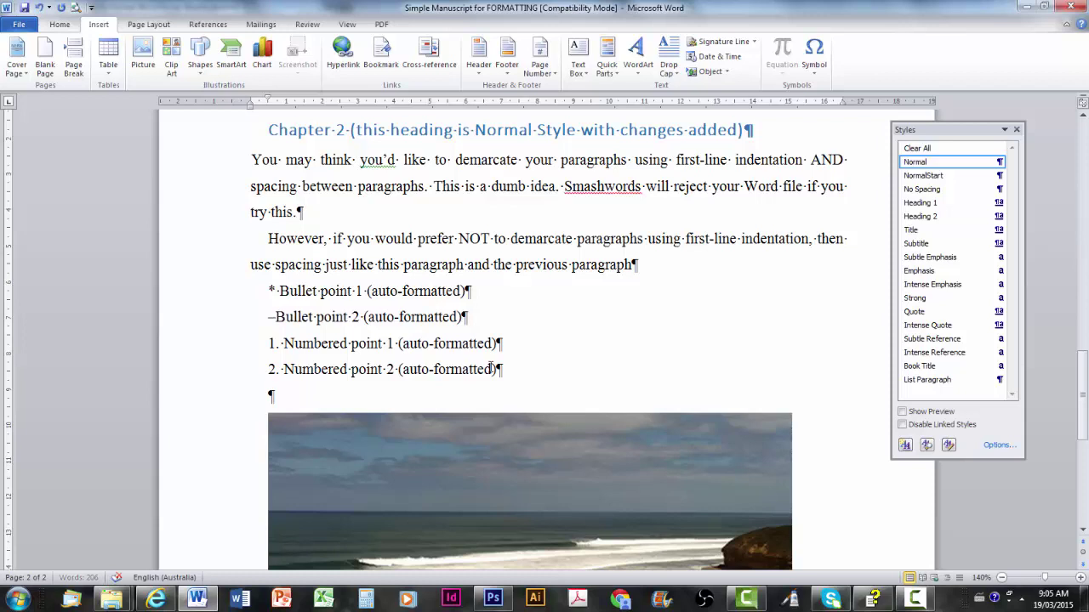
pyautogui.write('*')
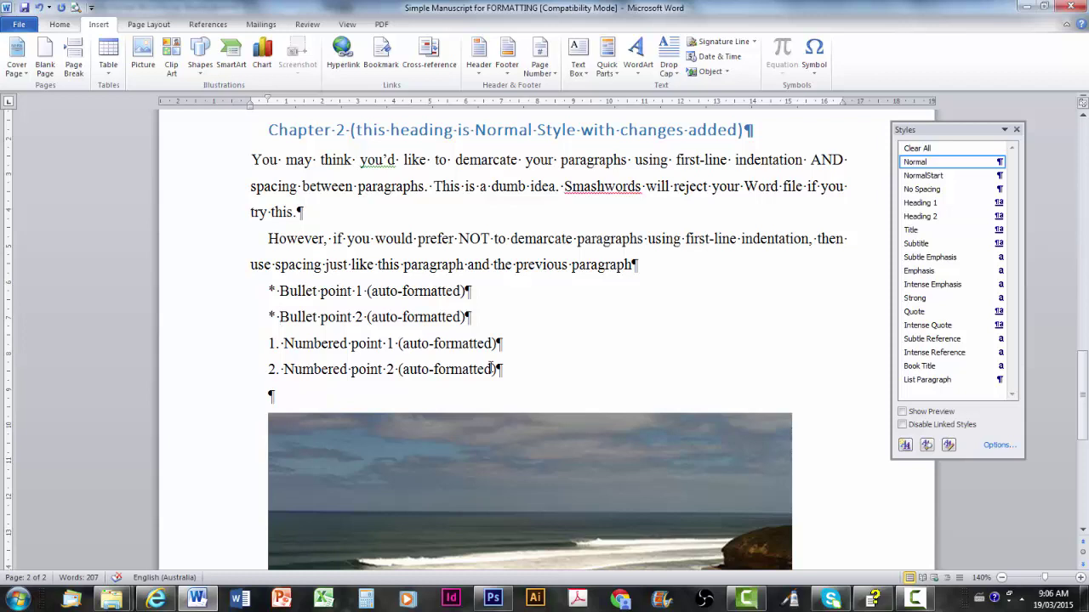
# Apply the Heading 1 style to the Chapter 1 heading at the start of the manuscript.
pyautogui.scroll(5, 491, 367)
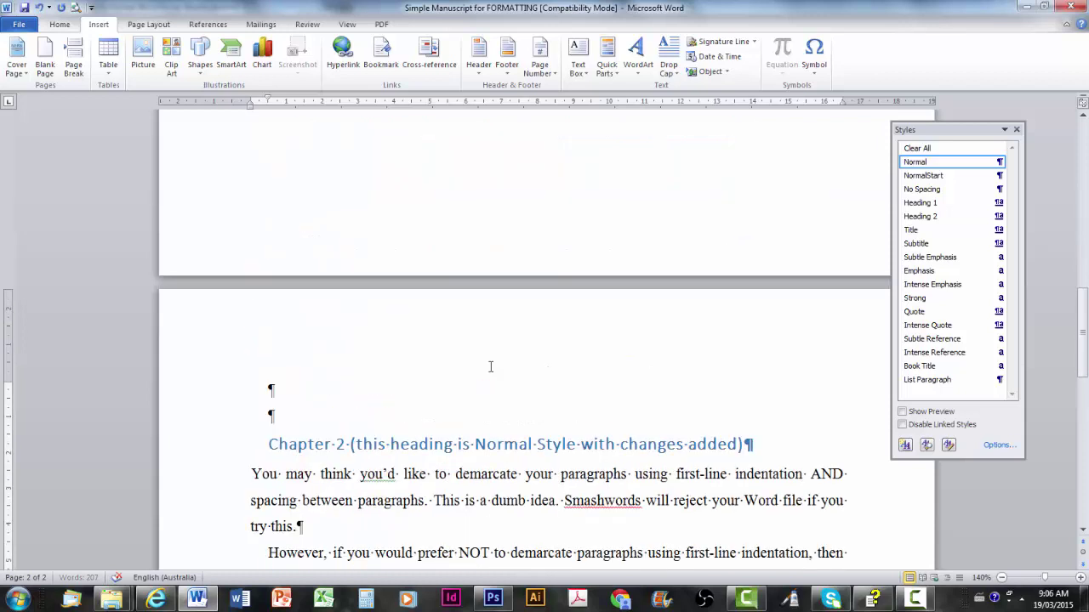
pyautogui.scroll(5, 490, 367)
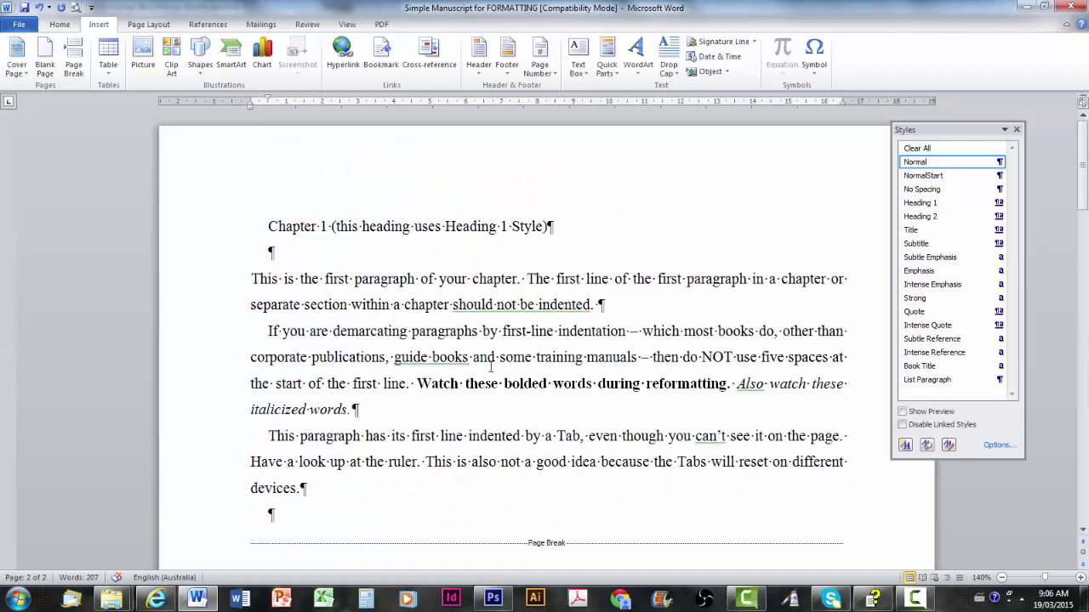
pyautogui.click(464, 226)
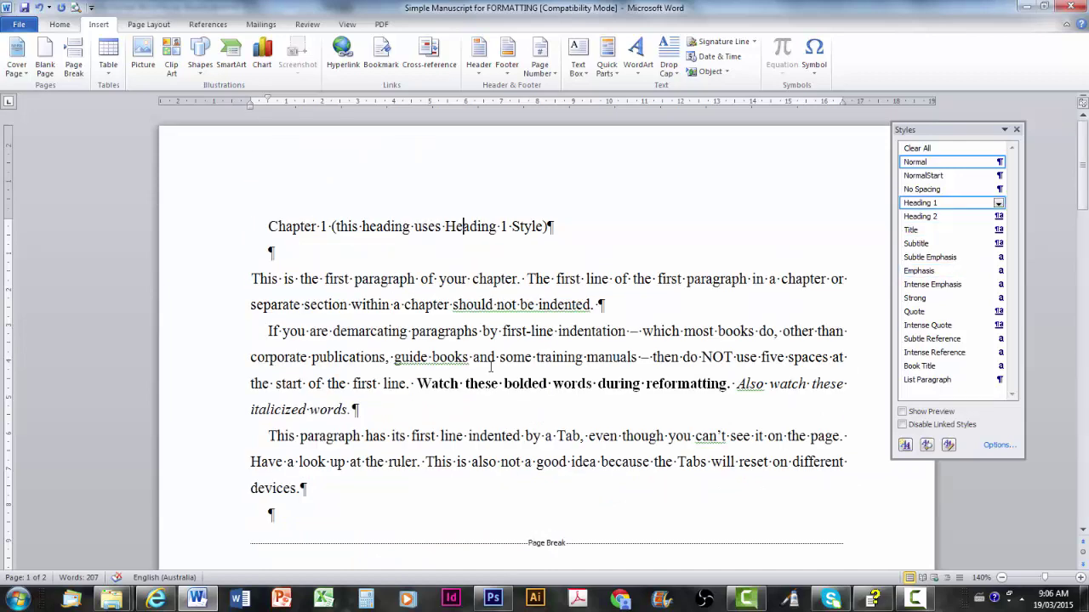
pyautogui.hotkey('ctrl', 'alt', '1')
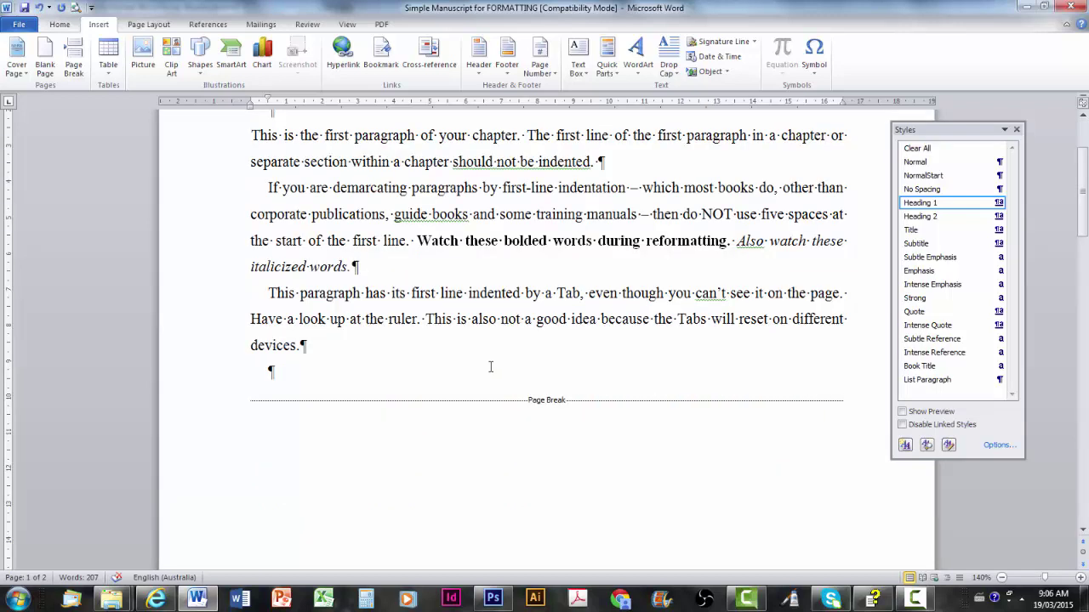
# Delete the text "(this heading uses Heading 1 Style)" from the Chapter 1 heading, leaving only "Chapter 1".
pyautogui.scroll(-10, 490, 367)
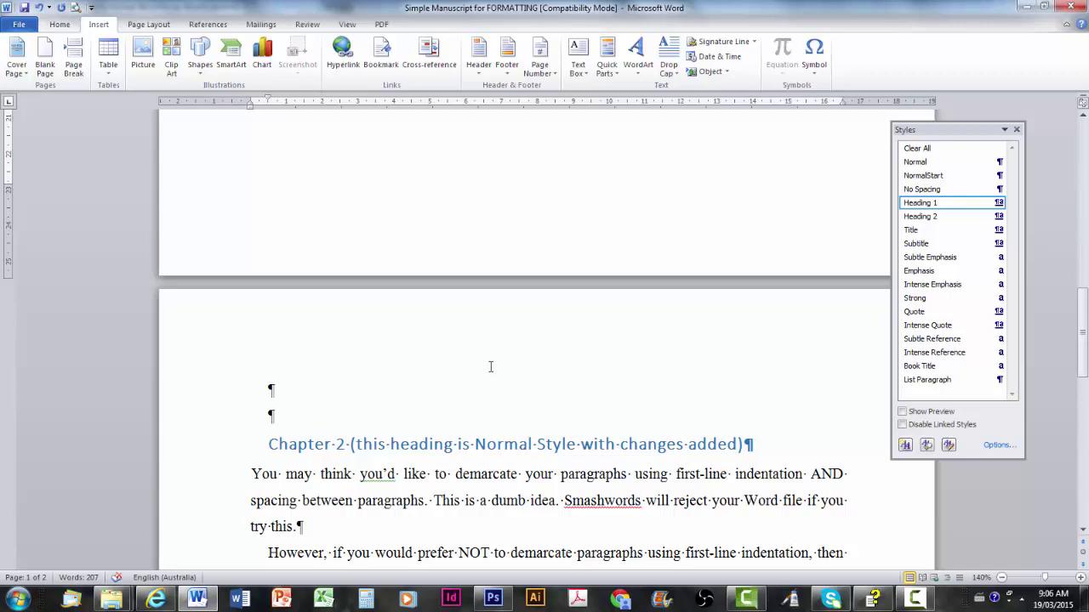
pyautogui.scroll(10, 490, 366)
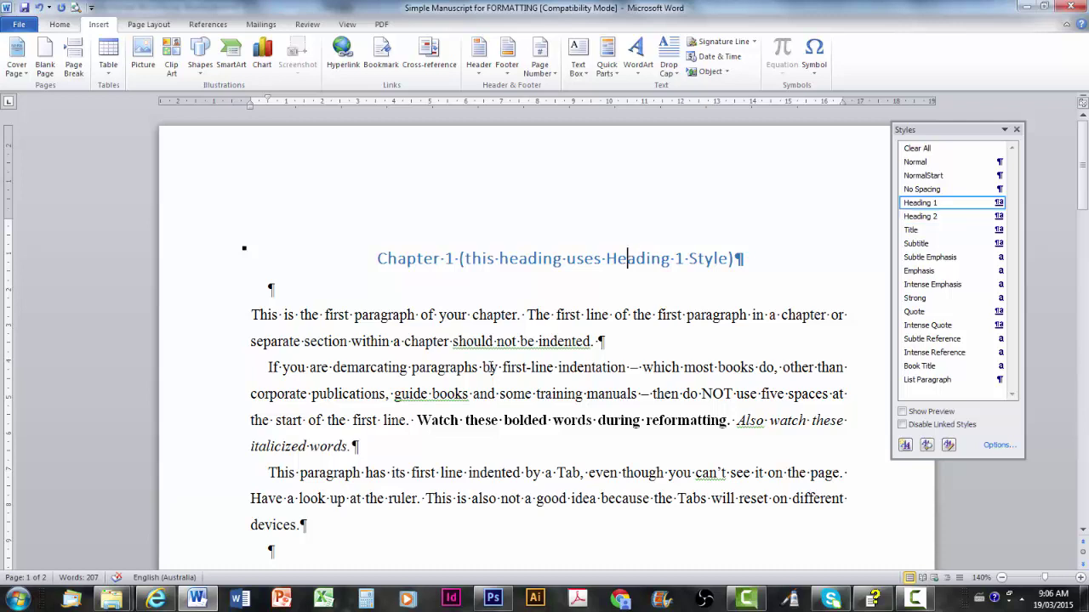
pyautogui.press('End')
pyautogui.hotkey('ctrl', 'shift', 'Left')
pyautogui.hotkey('ctrl', 'shift', 'Left')
pyautogui.hotkey('ctrl', 'shift', 'Left')
pyautogui.hotkey('ctrl', 'shift', 'Left')
pyautogui.hotkey('ctrl', 'shift', 'Left')
pyautogui.hotkey('ctrl', 'shift', 'Left')
pyautogui.hotkey('ctrl', 'shift', 'Left')
pyautogui.hotkey('ctrl', 'shift', 'Left')
pyautogui.hotkey('ctrl', 'shift', 'Left')
pyautogui.hotkey('ctrl', 'shift', 'Left')
pyautogui.hotkey('ctrl', 'shift', 'Right')
pyautogui.hotkey('ctrl', 'shift', 'Right')
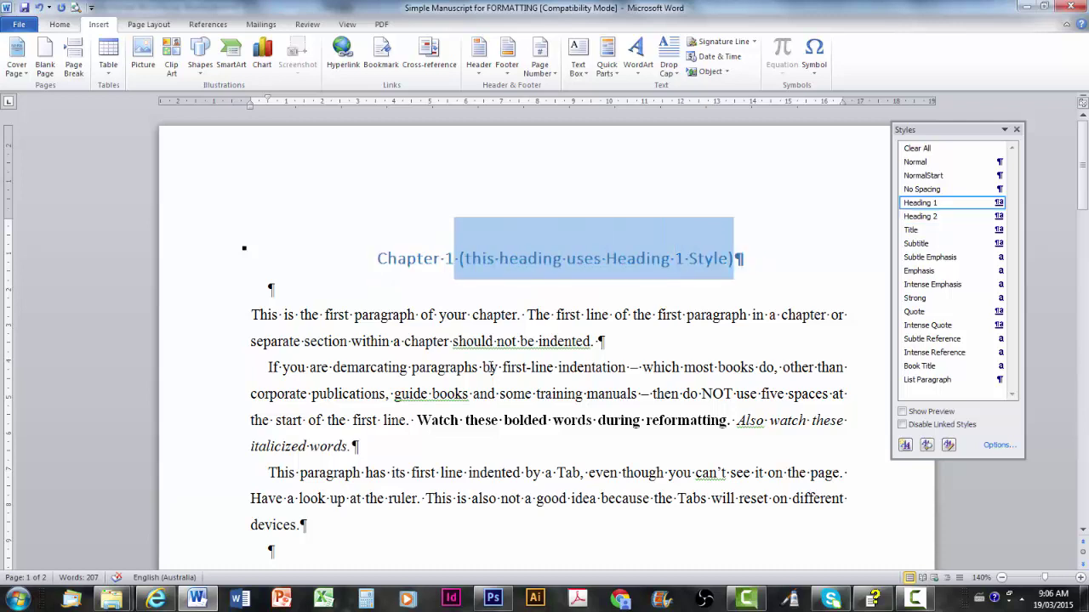
pyautogui.press('Delete')
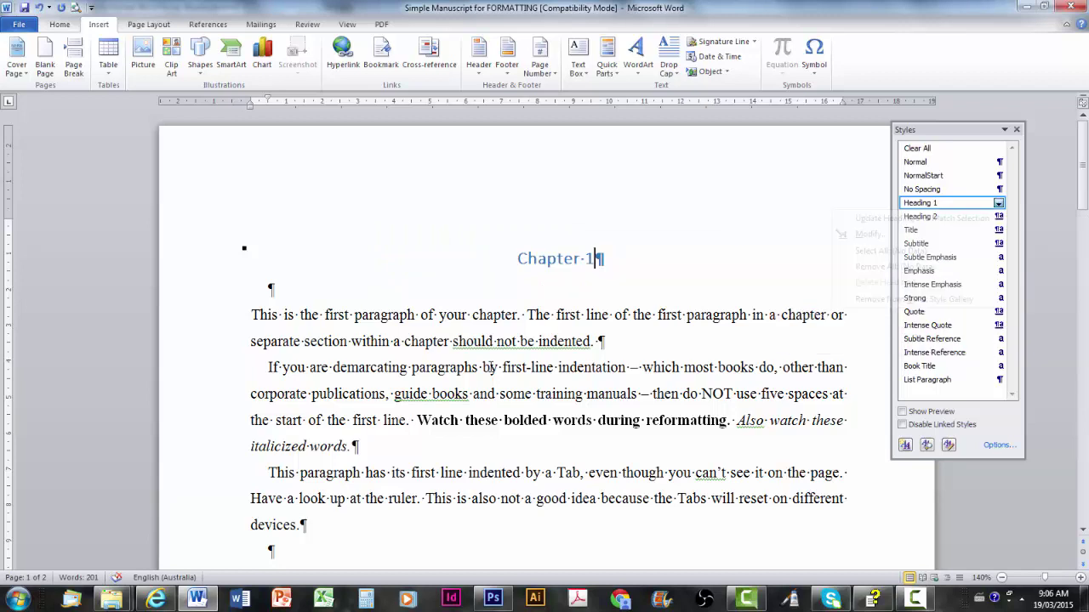
# Modify the Heading 1 style to use the Calibri font at 16 pt.
pyautogui.click(998, 202)
pyautogui.press('Down')
pyautogui.press('Down')
pyautogui.press('Return')
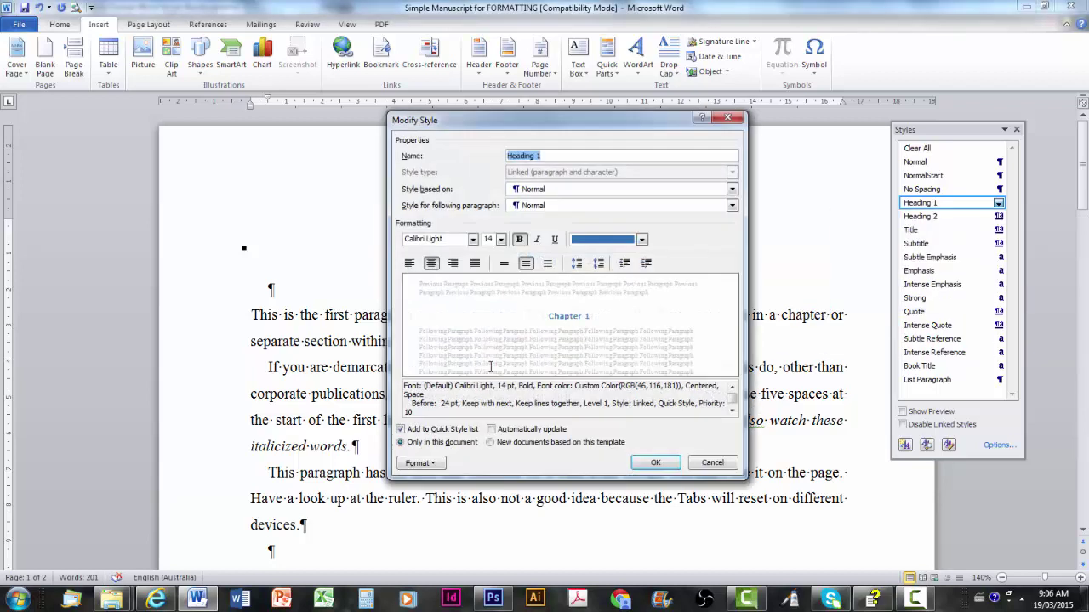
pyautogui.press('Tab')
pyautogui.press('Tab')
pyautogui.press('Tab')
pyautogui.hotkey('alt', 'Down')
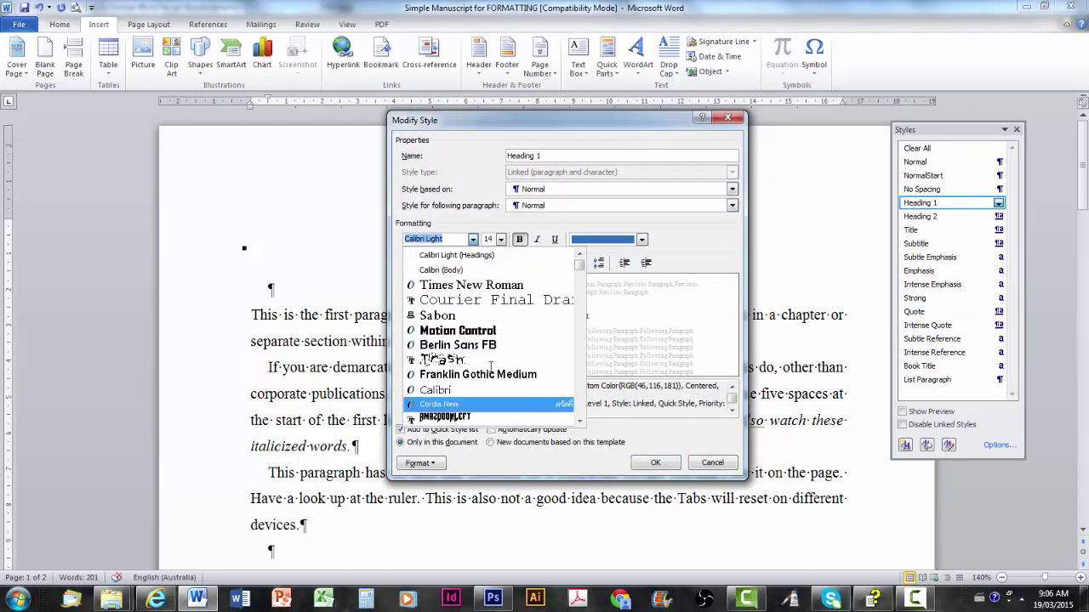
pyautogui.press('Return')
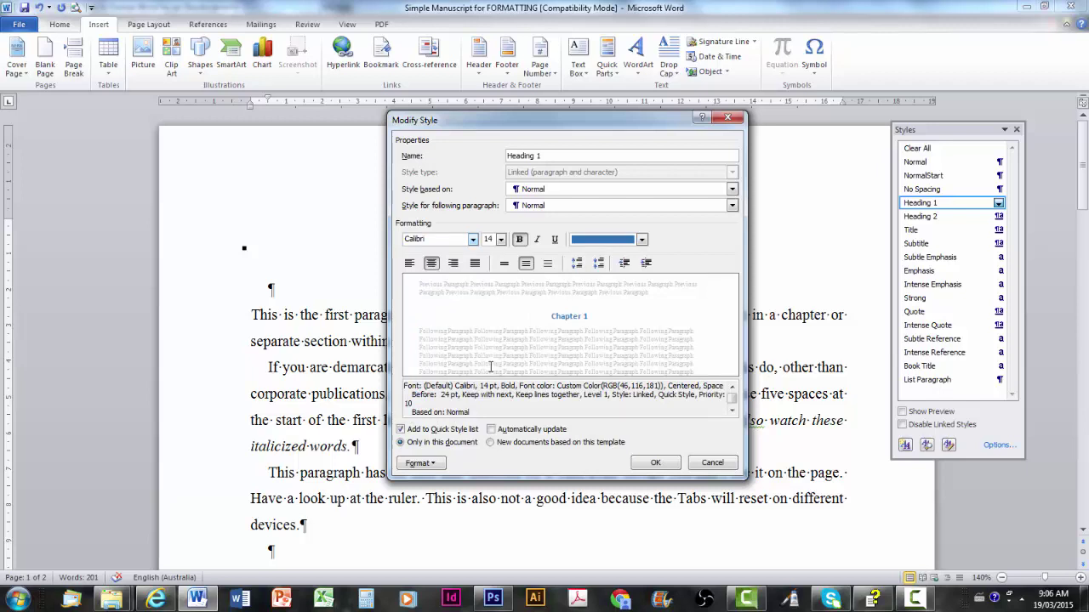
pyautogui.hotkey('alt', 'Down')
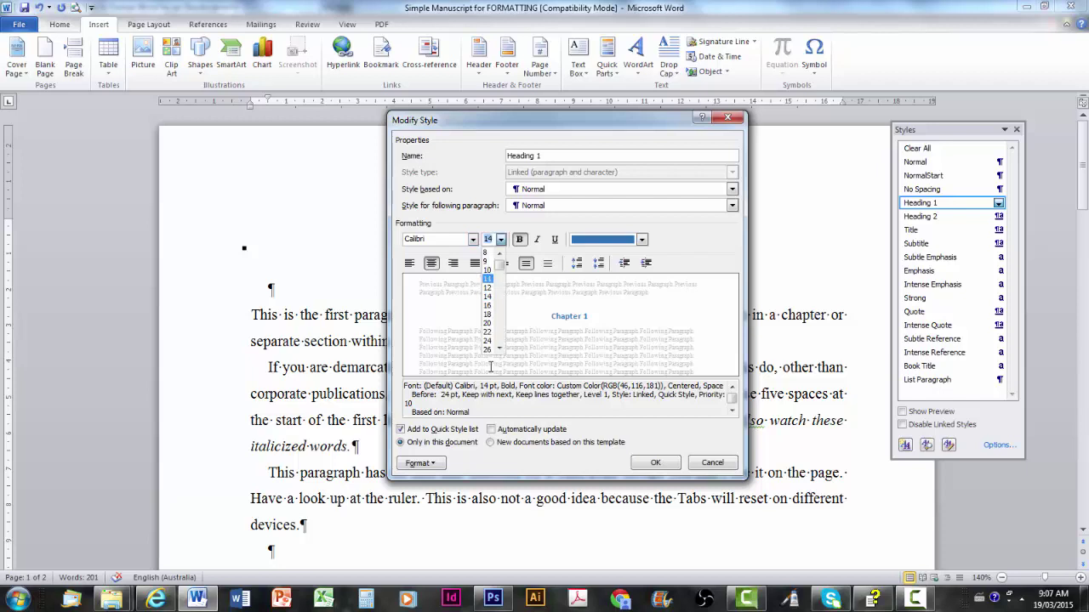
pyautogui.press('Return')
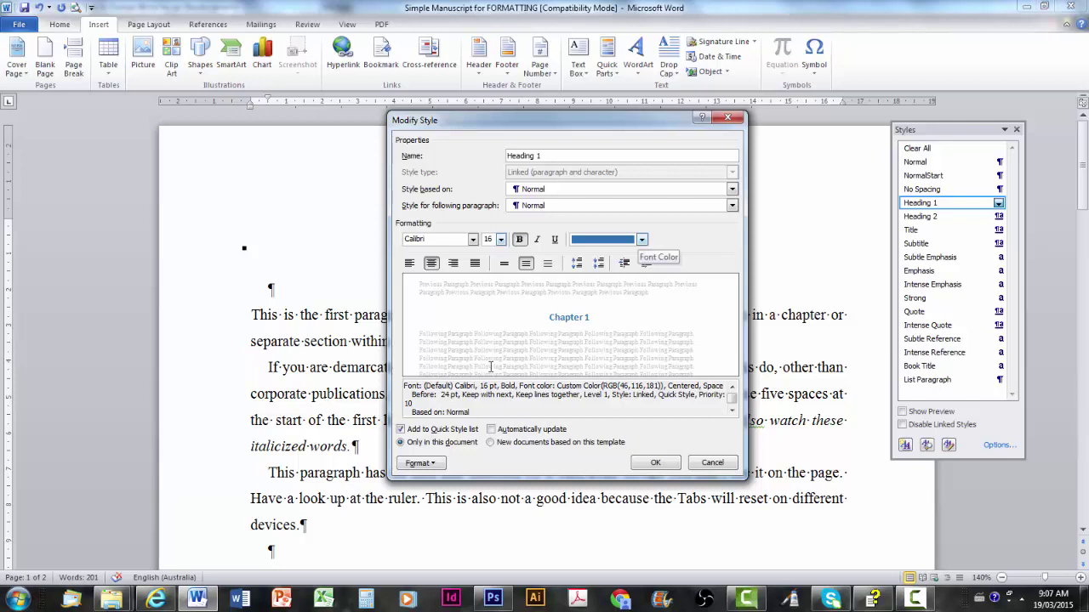
# Set the Heading 1 style's font colour to the dark blue RGB(0,0,204) from the standard colours.
pyautogui.click(643, 239)
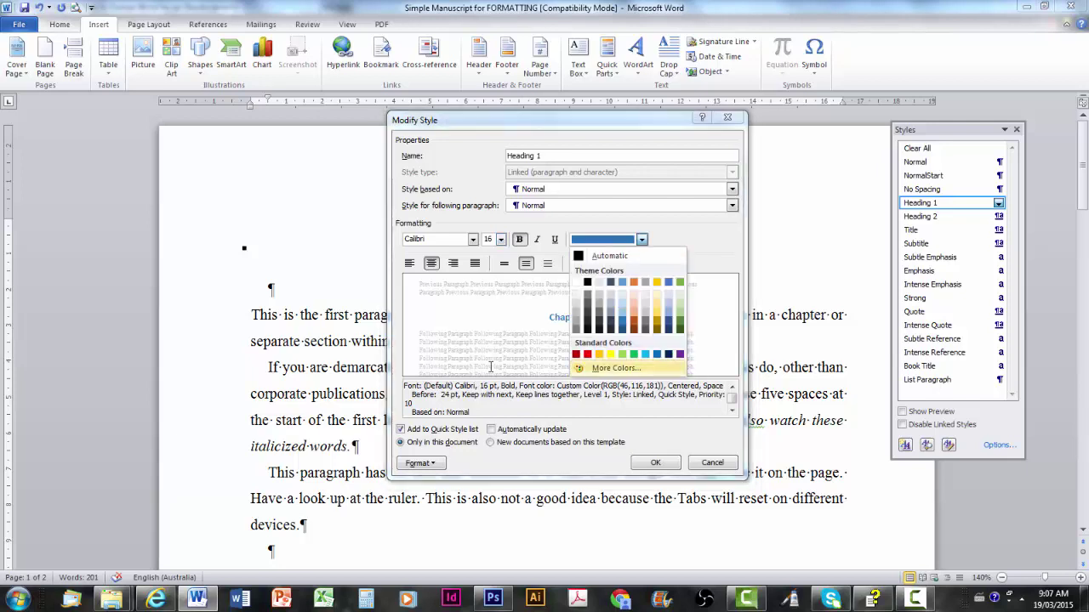
pyautogui.press('Return')
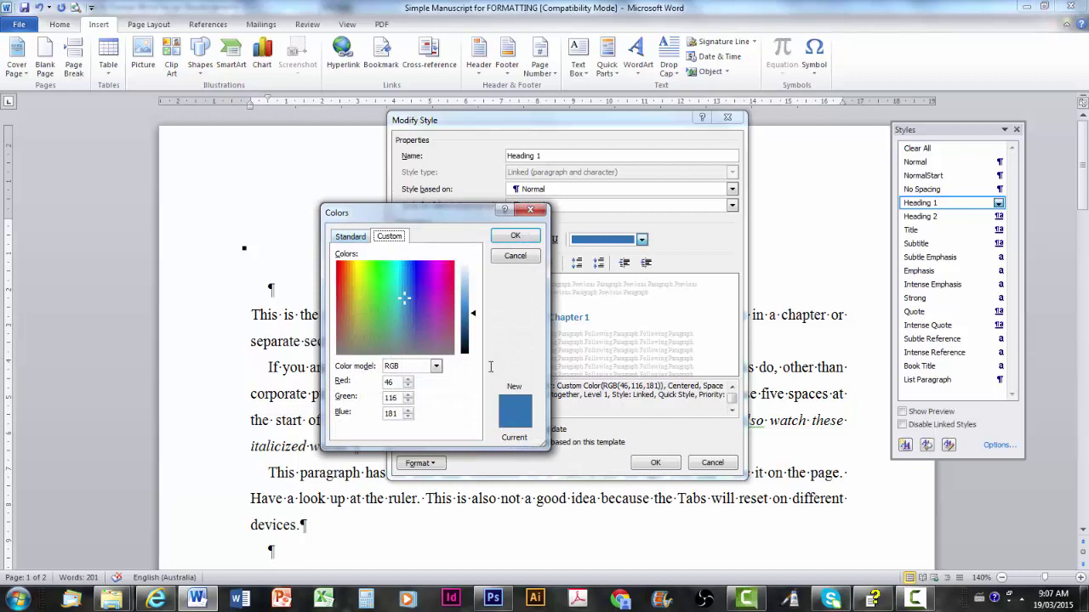
pyautogui.hotkey('ctrl', 'shift', 'Tab')
pyautogui.press('Right')
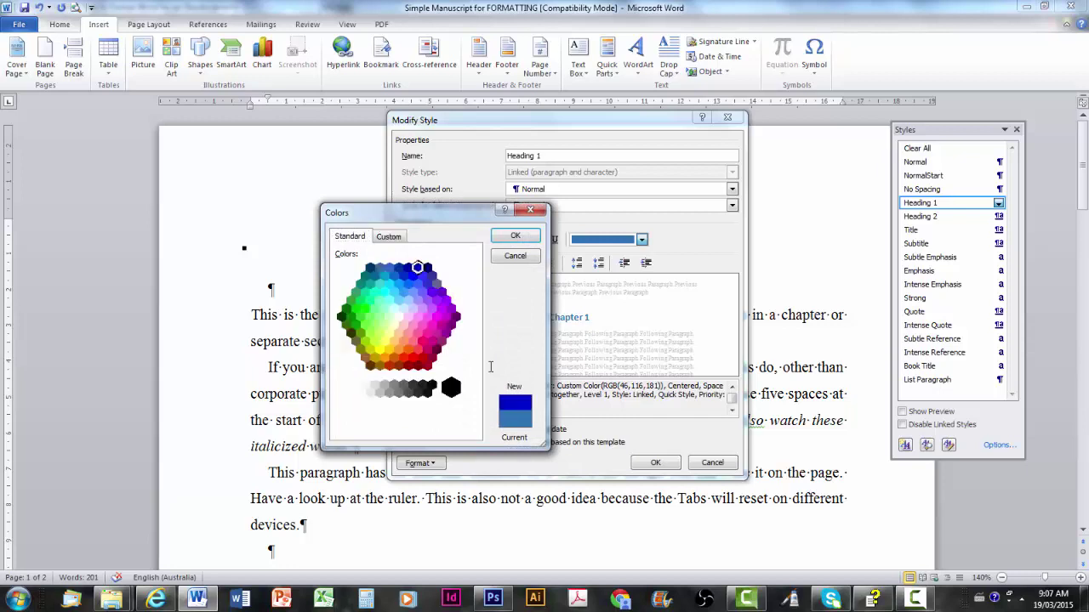
pyautogui.press('Return')
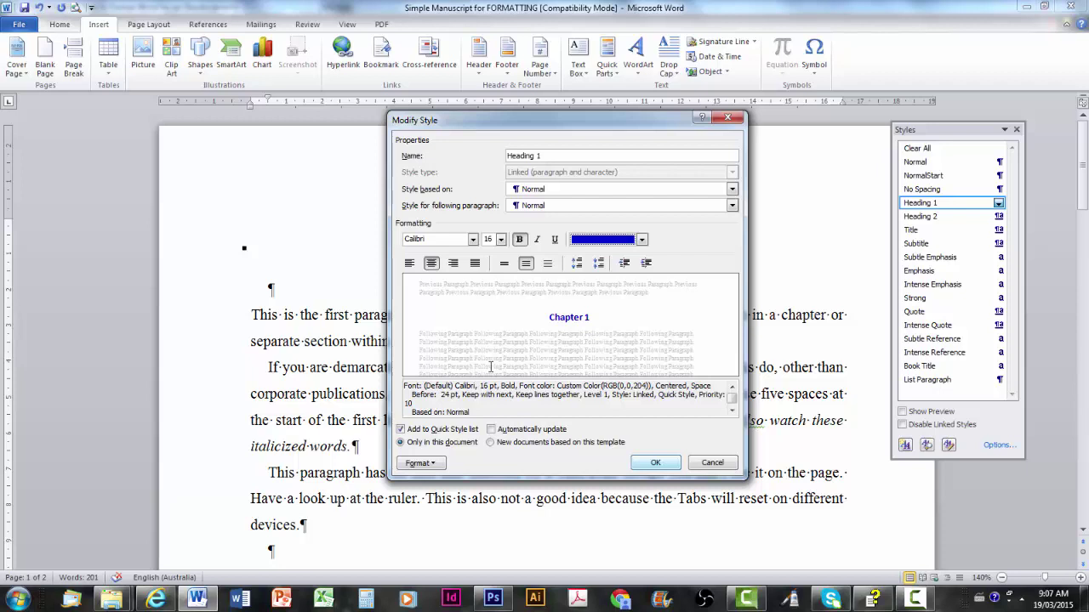
# Set the special indentation in the Heading 1 style's paragraph format to (none).
pyautogui.hotkey('alt', 'o')
pyautogui.press('Up')
pyautogui.press('Up')
pyautogui.press('Up')
pyautogui.press('Up')
pyautogui.press('Up')
pyautogui.press('Up')
pyautogui.press('Up')
pyautogui.press('Return')
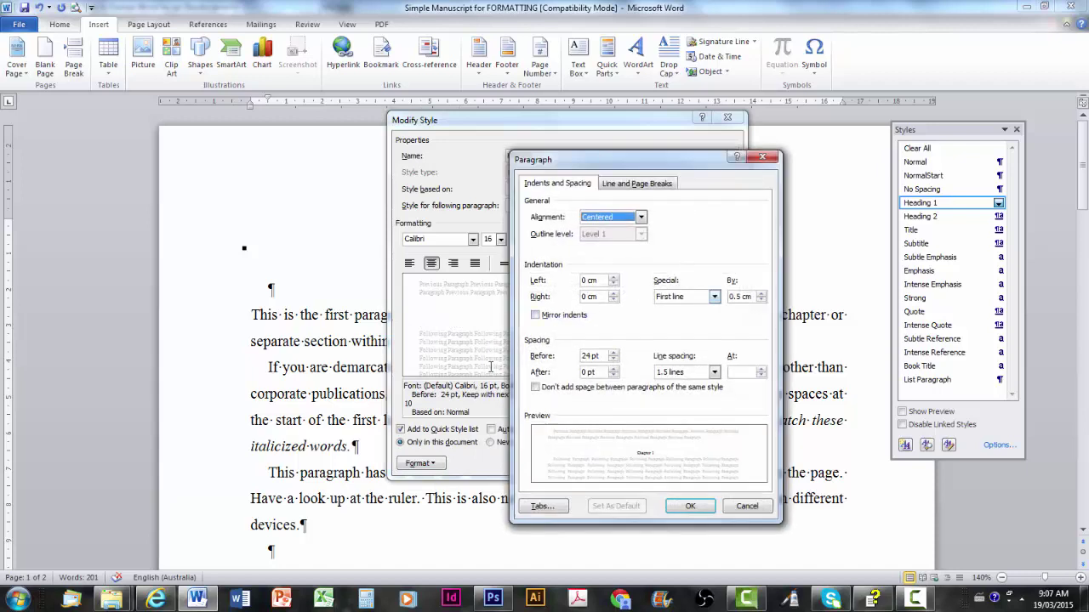
pyautogui.hotkey('alt', 's')
pyautogui.hotkey('alt', 'Down')
pyautogui.press('Up')
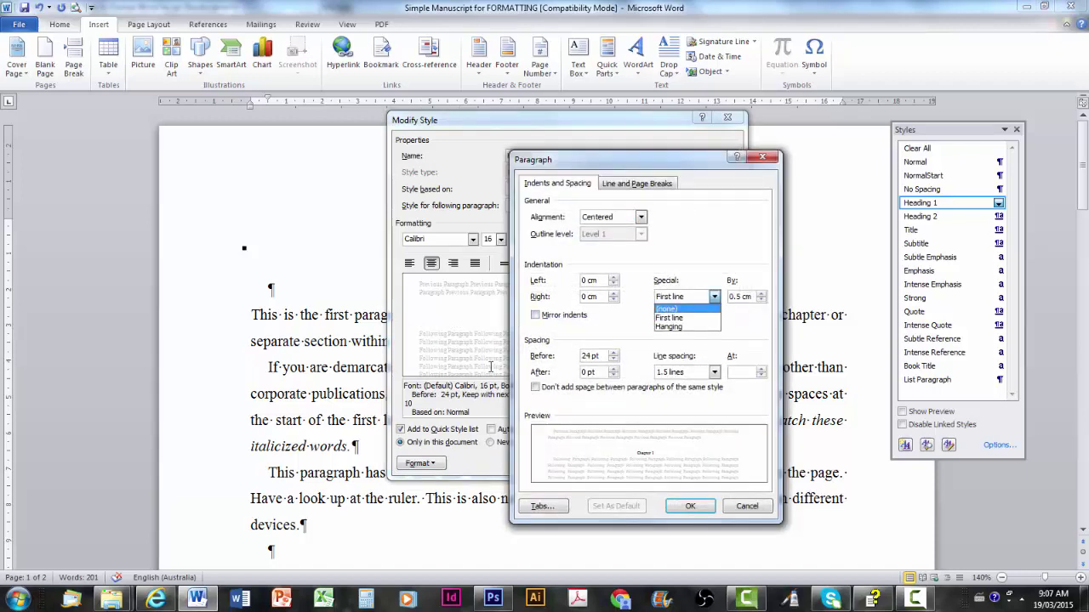
pyautogui.press('Return')
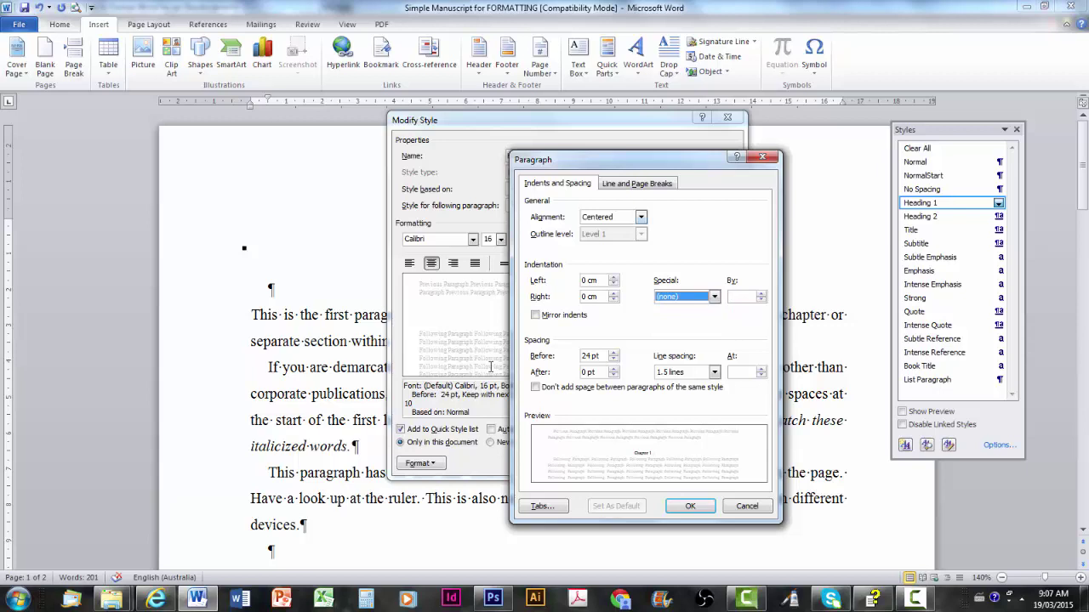
# Set the Heading 1 style's spacing before to 0 pt and accept the style changes.
pyautogui.hotkey('alt', 'b')
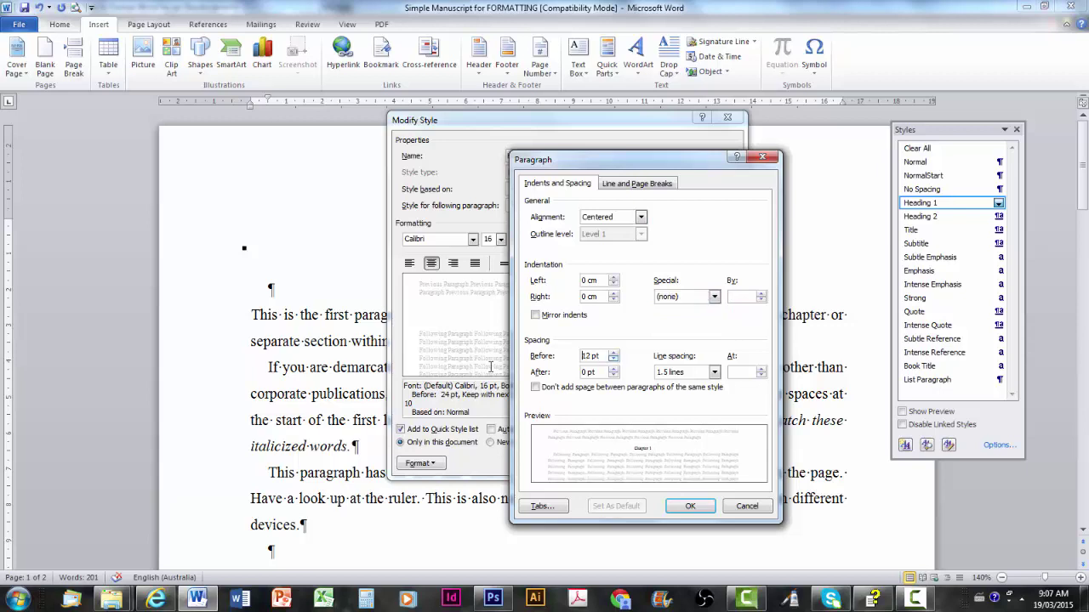
pyautogui.write('5 pt')
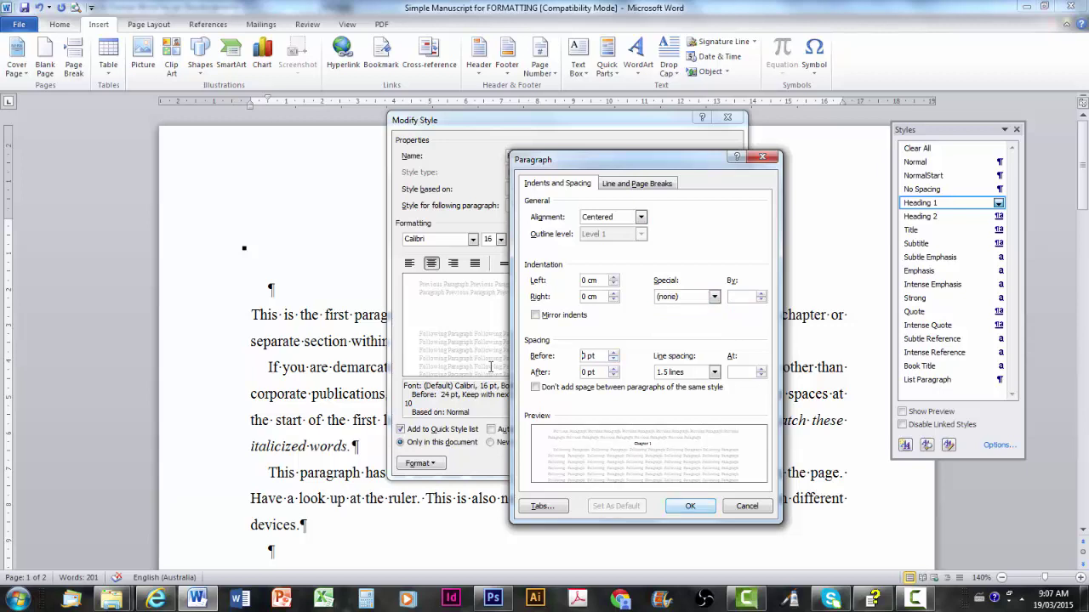
pyautogui.press('Return')
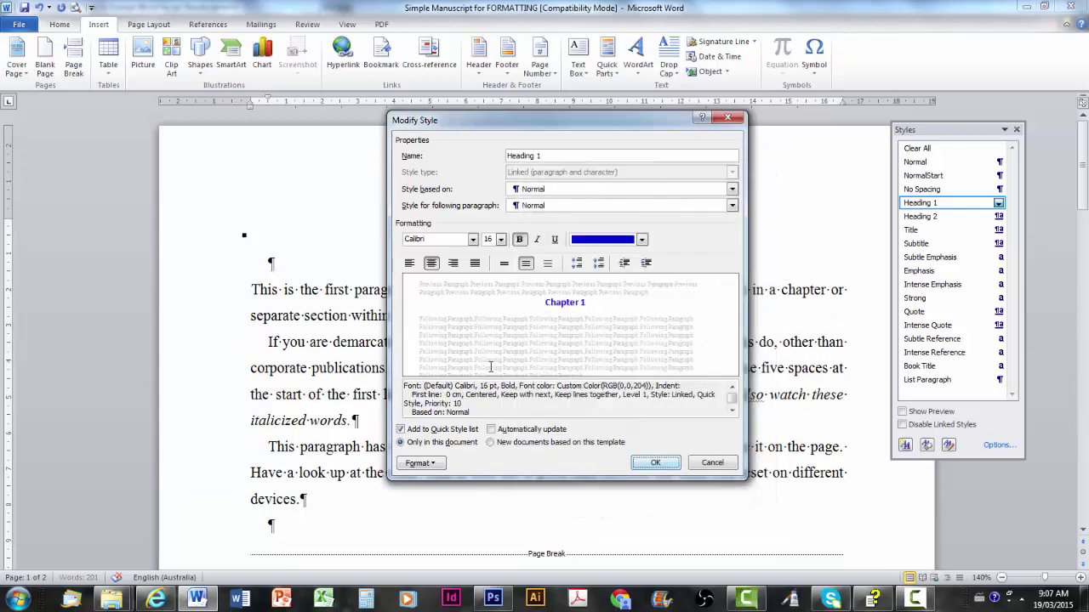
pyautogui.press('Return')
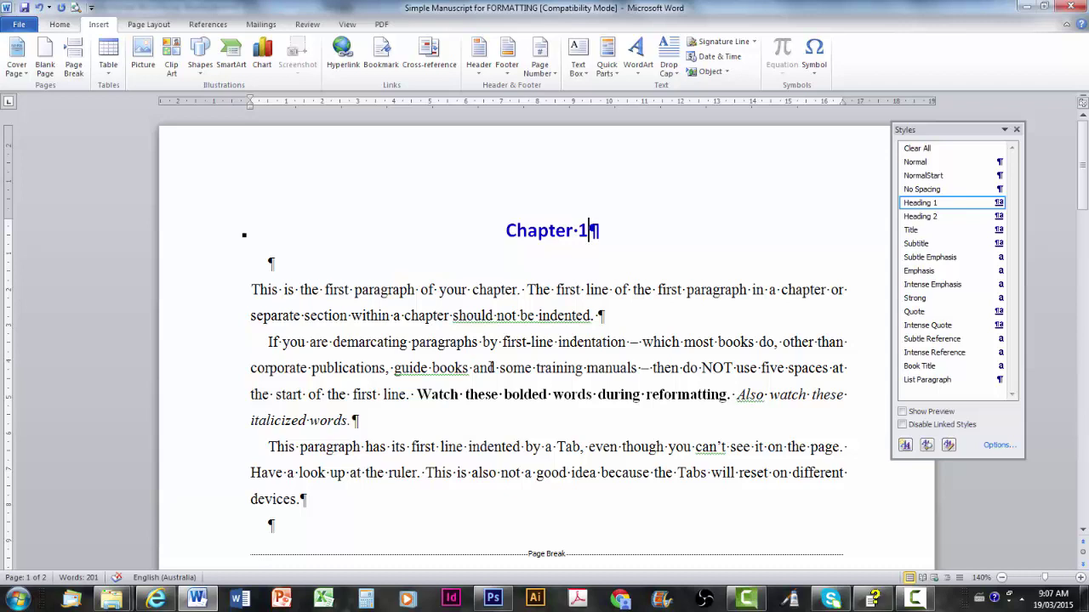
# Add two more blank paragraphs below the Chapter 1 heading.
pyautogui.press('Down')
pyautogui.press('Return')
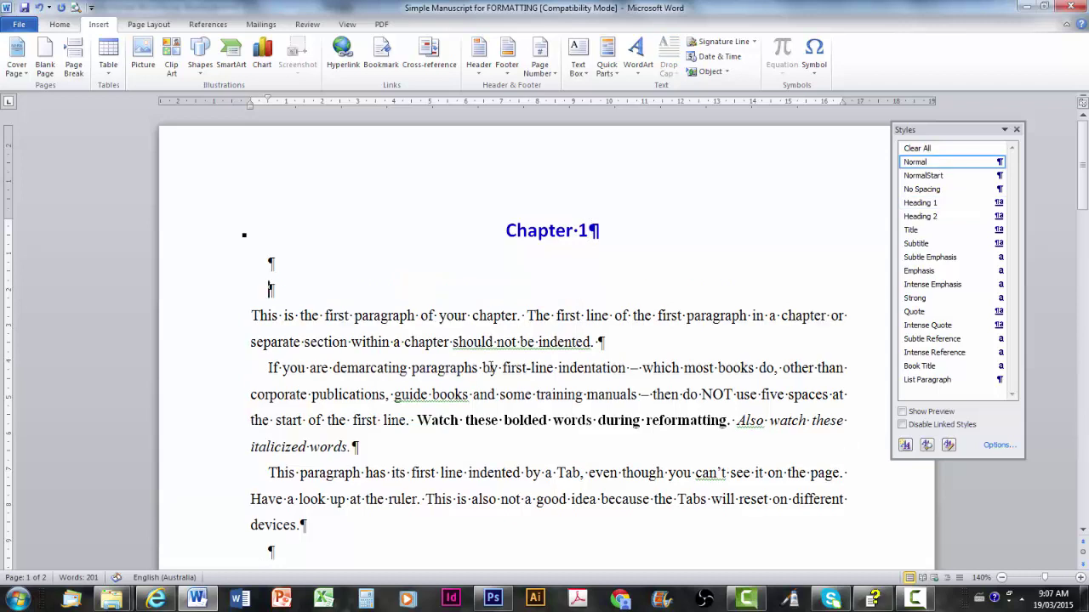
pyautogui.press('Return')
# Apply the Heading 1 style to the Chapter 2 heading.
pyautogui.scroll(-2, 490, 367)
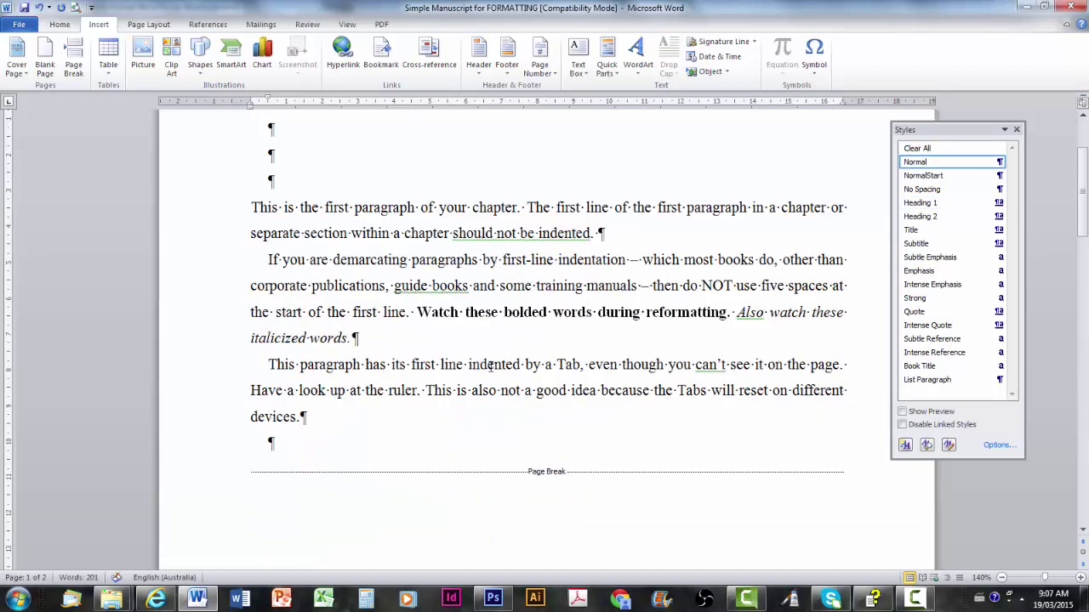
pyautogui.scroll(-10, 490, 367)
pyautogui.click(490, 366)
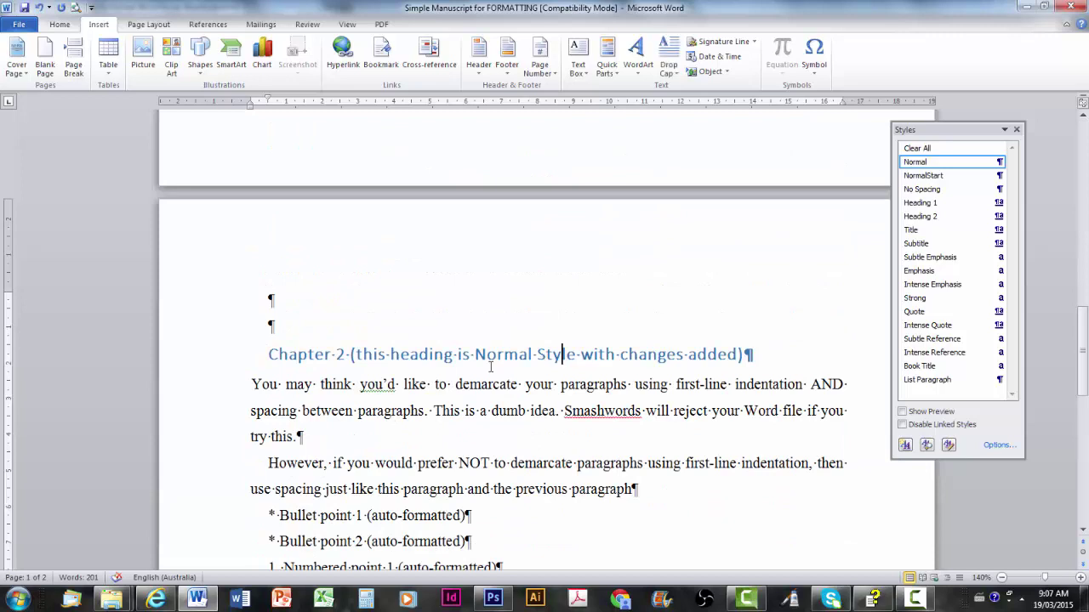
pyautogui.hotkey('ctrl', 'alt', '1')
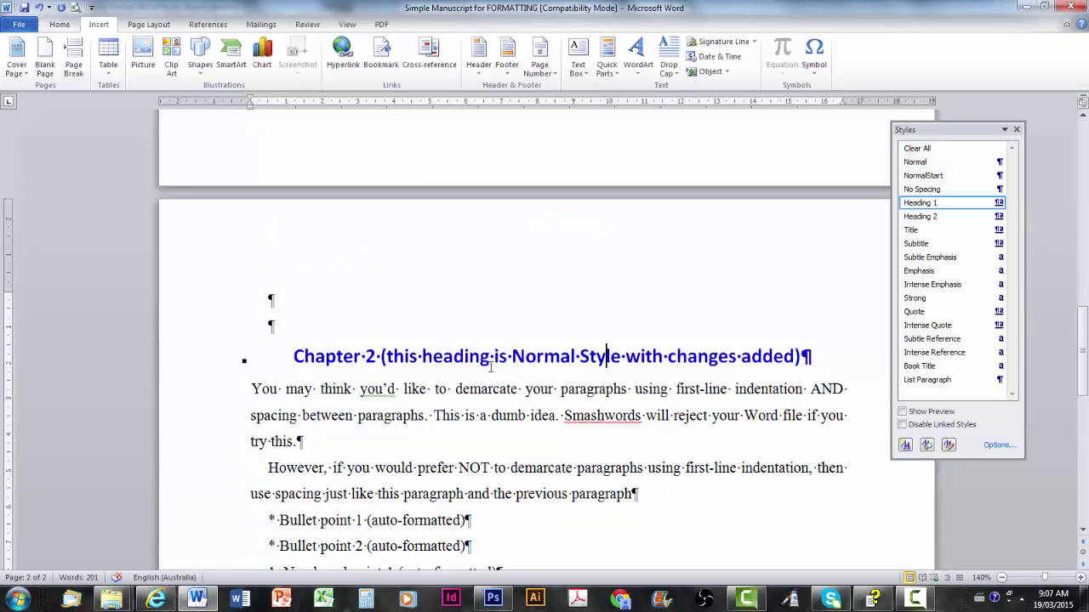
# Remove "(this heading is Normal Style with changes added)" from the Chapter 2 heading and add three blank paragraphs below the heading.
pyautogui.press('End')
pyautogui.hotkey('ctrl', 'shift', 'Left')
pyautogui.hotkey('ctrl', 'shift', 'Left')
pyautogui.hotkey('ctrl', 'shift', 'Left')
pyautogui.hotkey('ctrl', 'shift', 'Left')
pyautogui.hotkey('ctrl', 'shift', 'Left')
pyautogui.hotkey('ctrl', 'shift', 'Left')
pyautogui.hotkey('ctrl', 'shift', 'Left')
pyautogui.hotkey('ctrl', 'shift', 'Left')
pyautogui.hotkey('ctrl', 'shift', 'Left')
pyautogui.hotkey('ctrl', 'shift', 'Left')
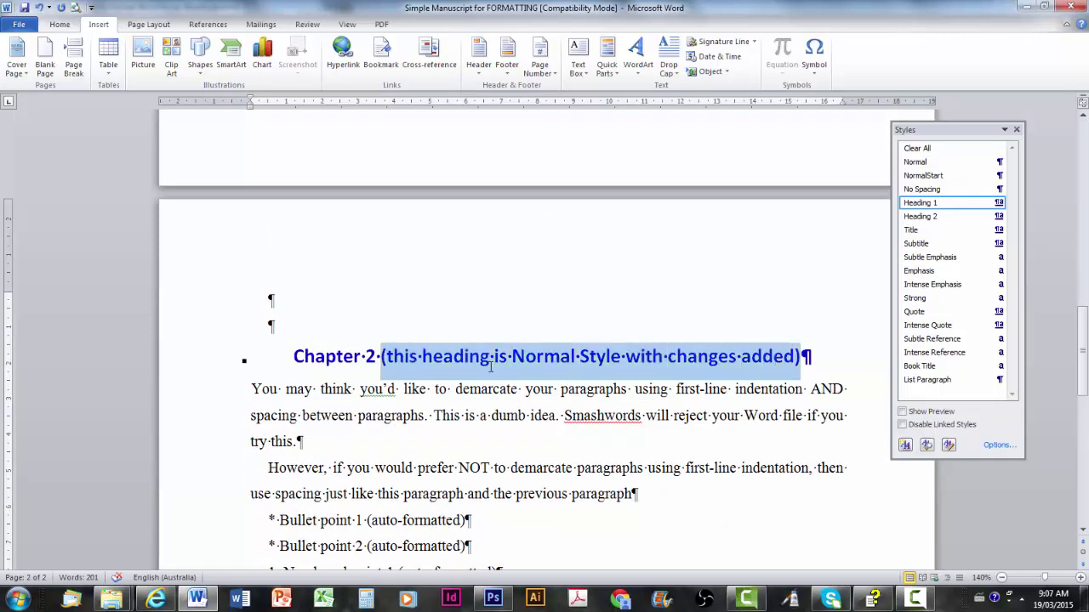
pyautogui.press('Return')
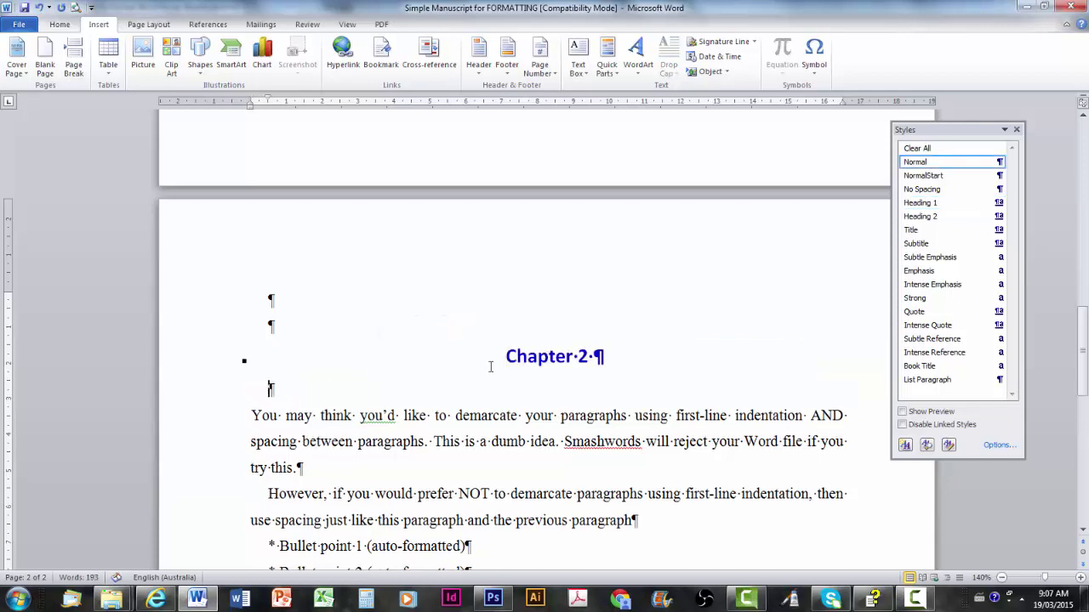
pyautogui.press('Return')
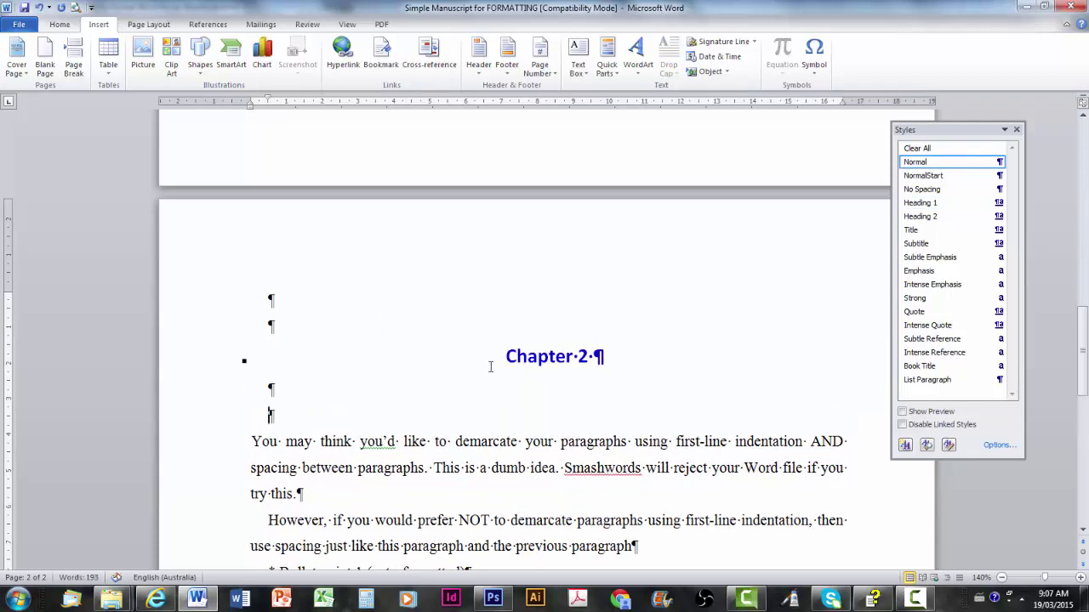
pyautogui.press('Return')
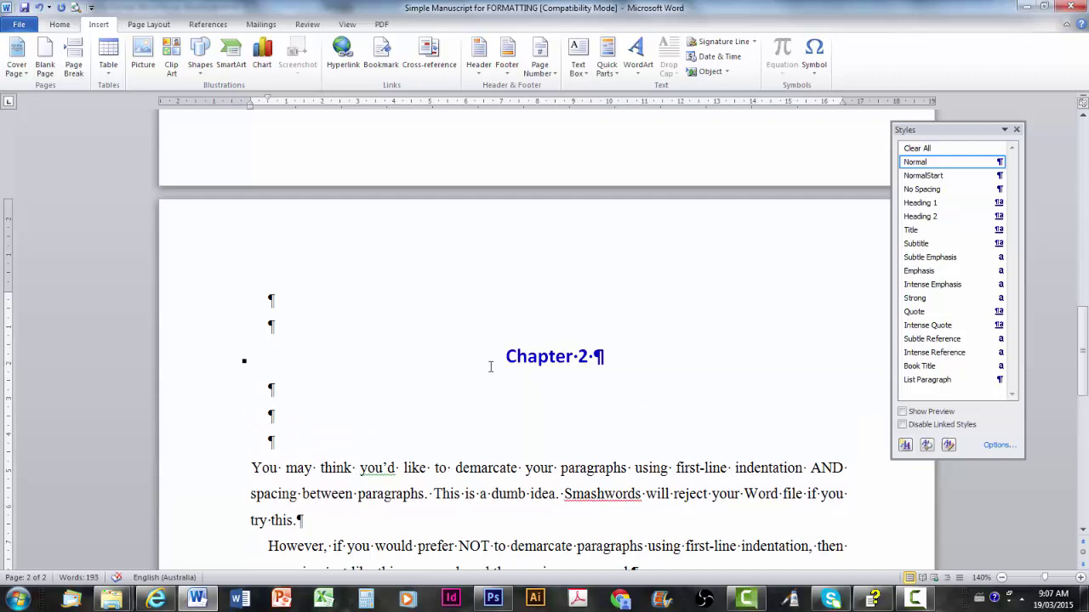
# Try the Heading 2 style on the Chapter 2 heading and restore its Heading 1 style.
pyautogui.click(566, 356)
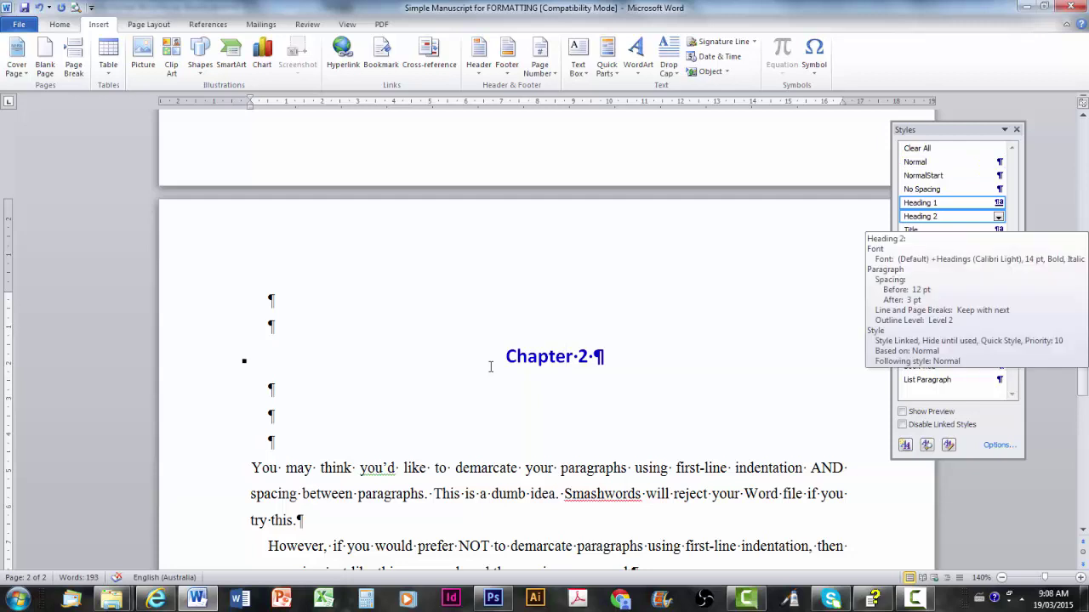
pyautogui.hotkey('ctrl', 'alt', '2')
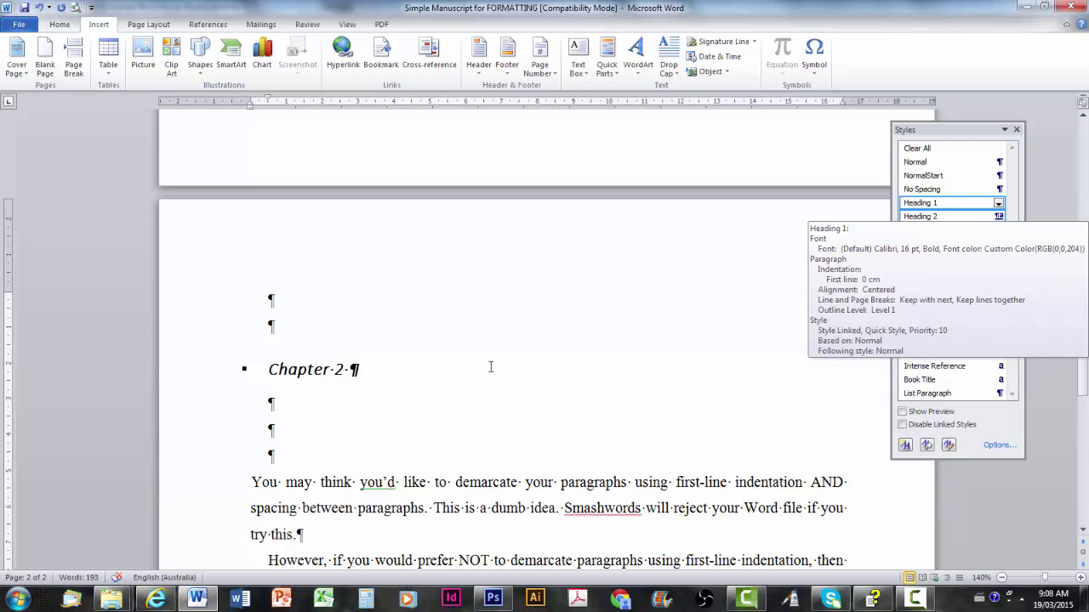
pyautogui.hotkey('ctrl', 'alt', '1')
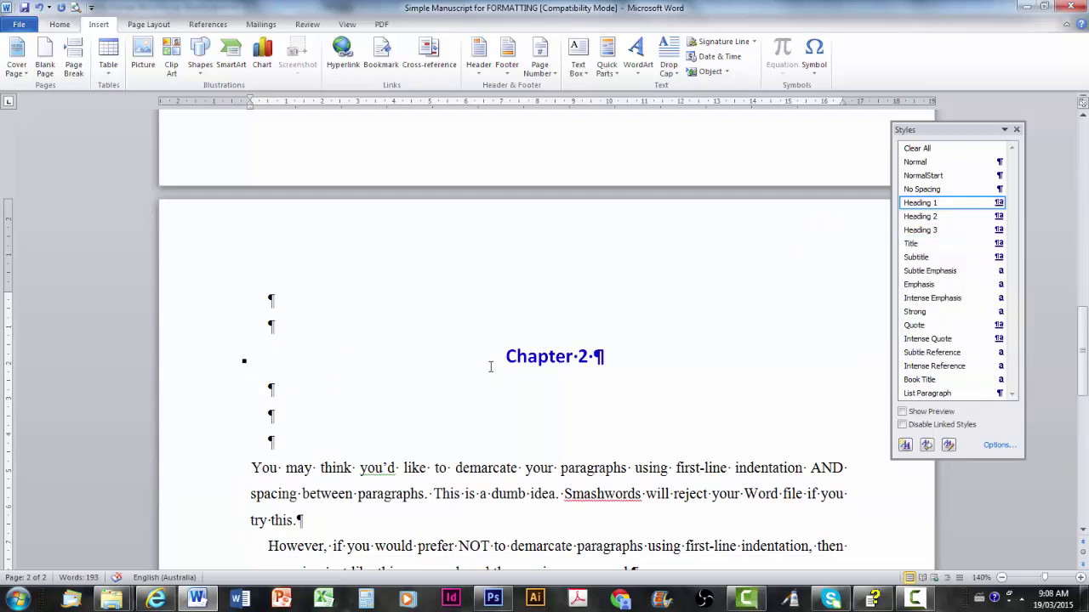
# Delete the beach photo below the numbered points in Chapter 2.
pyautogui.scroll(-3, 490, 367)
pyautogui.scroll(-4, 489, 367)
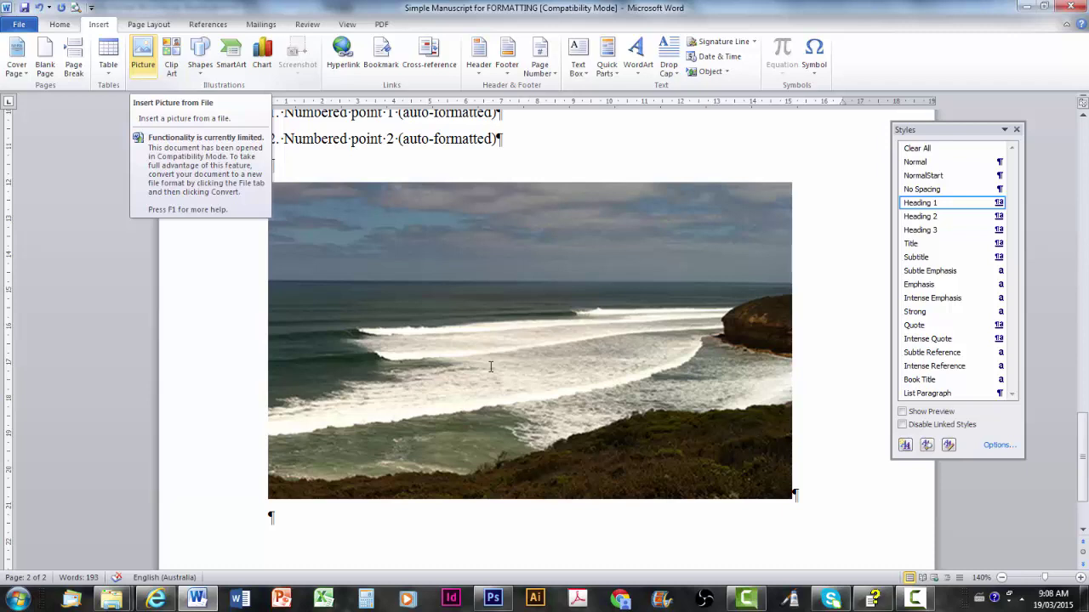
pyautogui.click(490, 367)
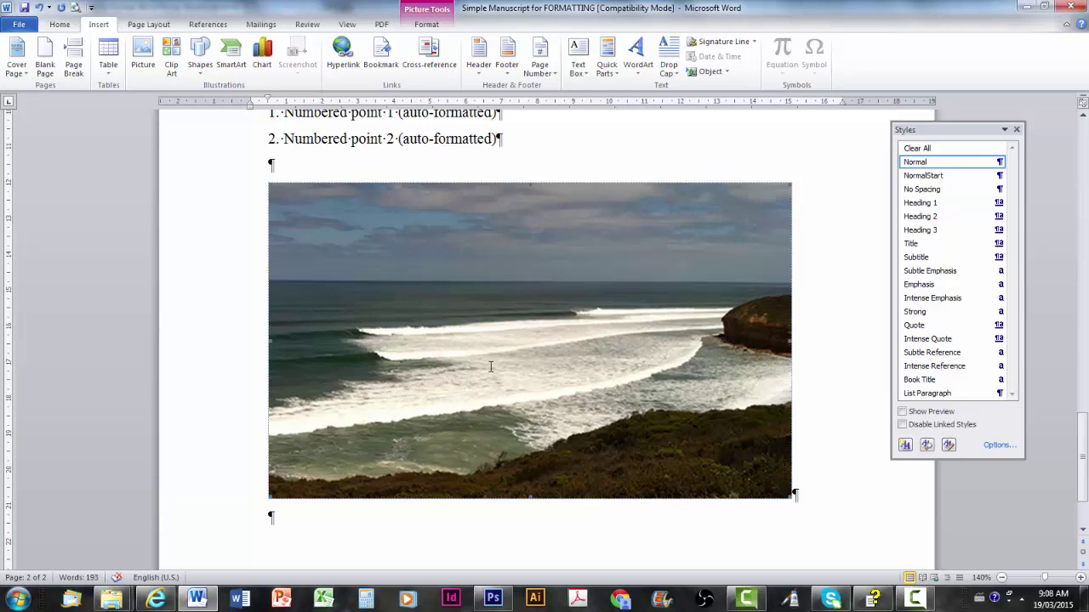
pyautogui.press('Delete')
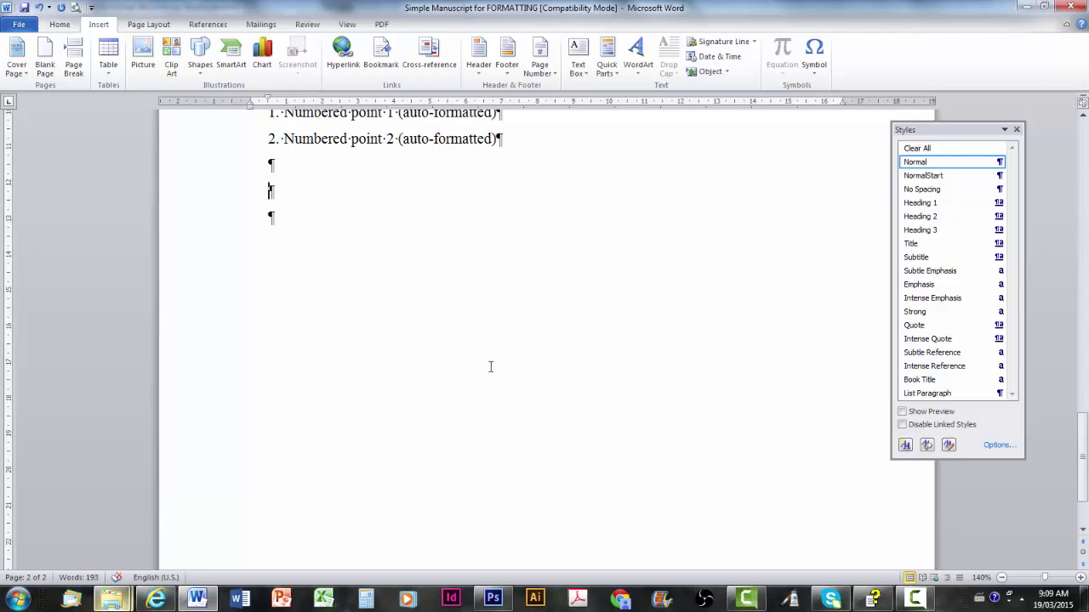
# Switch to Windows Explorer and view the Session 3 - March 2015 WV folder containing the Bells Beach pic image.
pyautogui.click(111, 600)
pyautogui.click(236, 529)
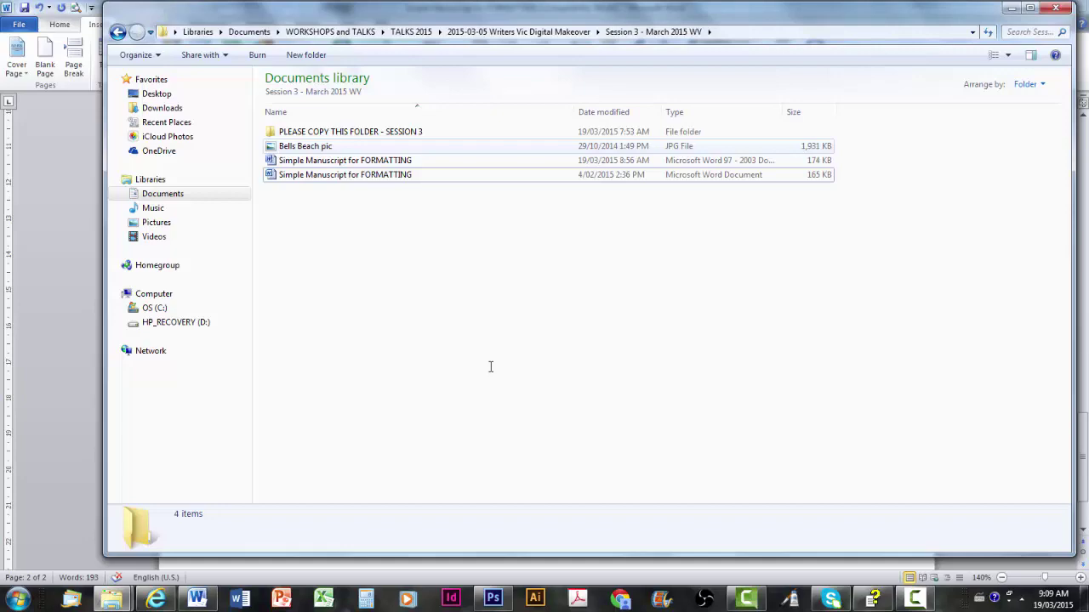
# Switch to paint.net and open the Bells Beach pic image from the Session 3 - March 2015 WV folder.
pyautogui.press('super+d')
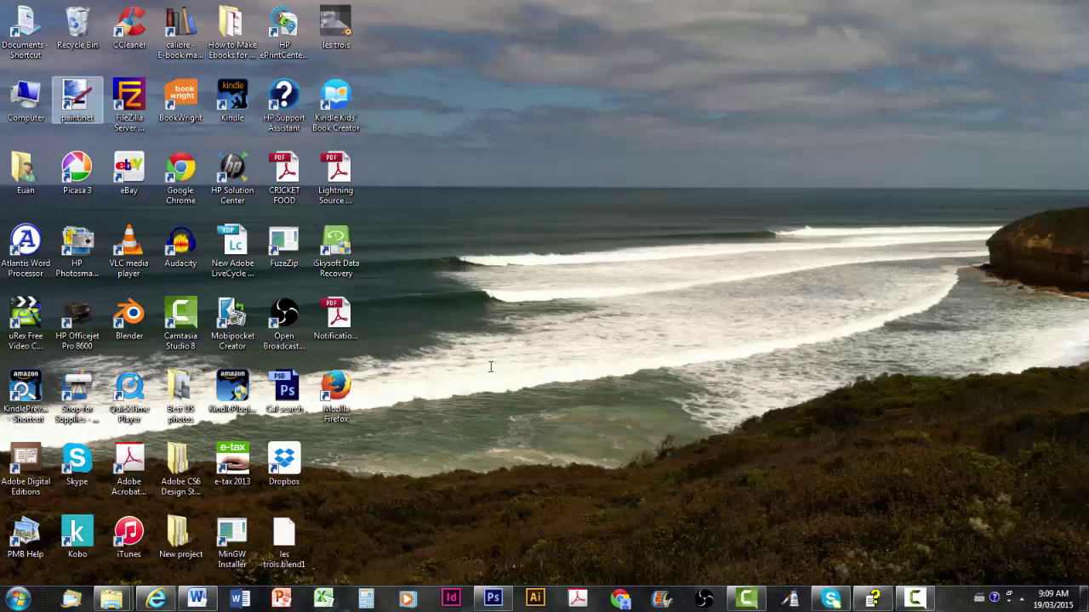
pyautogui.press('Return')
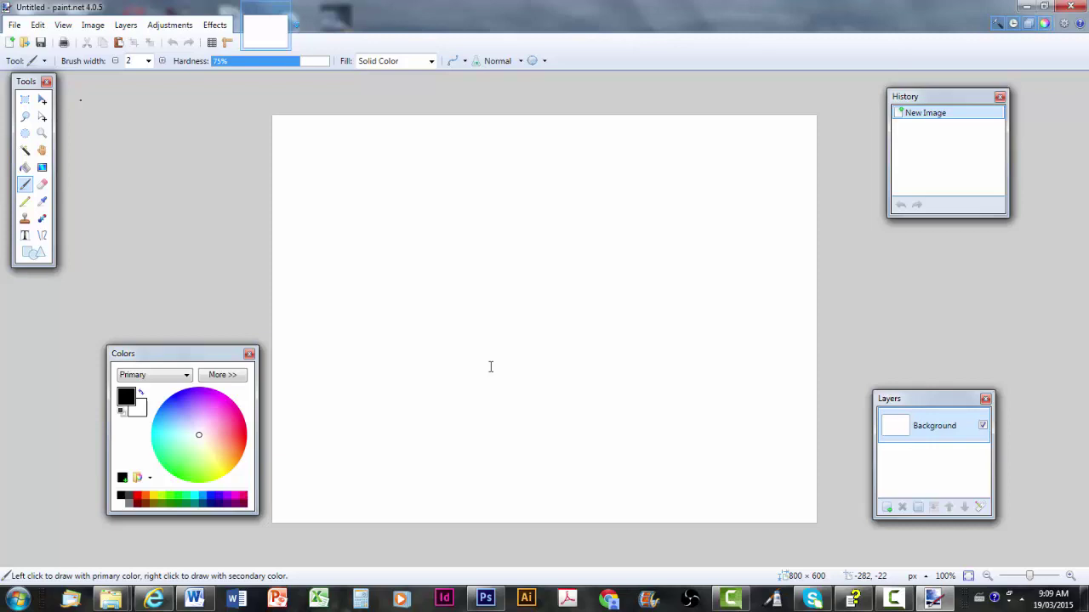
pyautogui.click(14, 25)
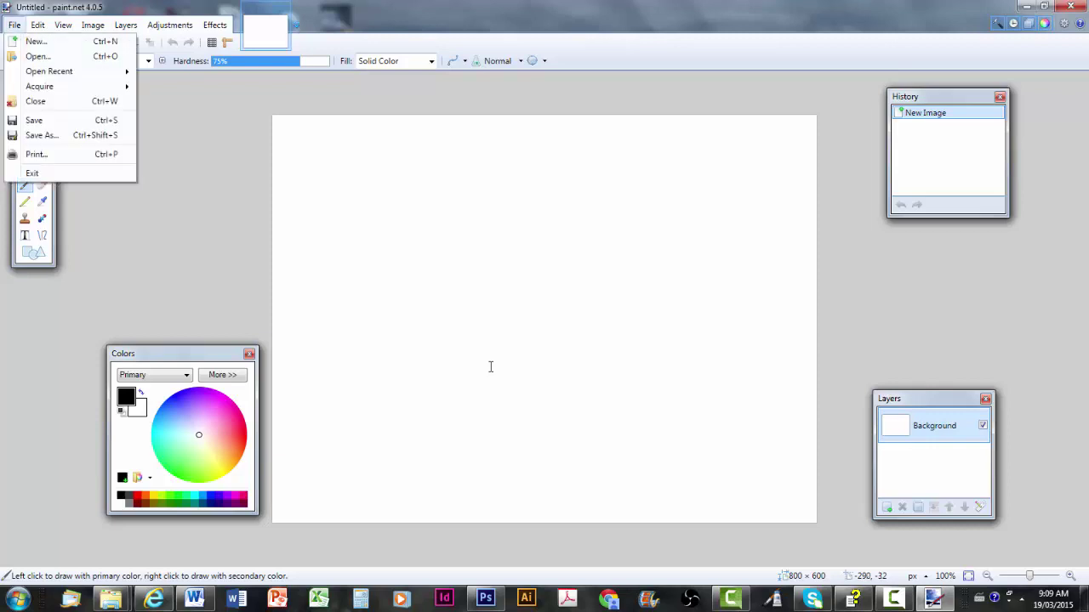
pyautogui.press('Return')
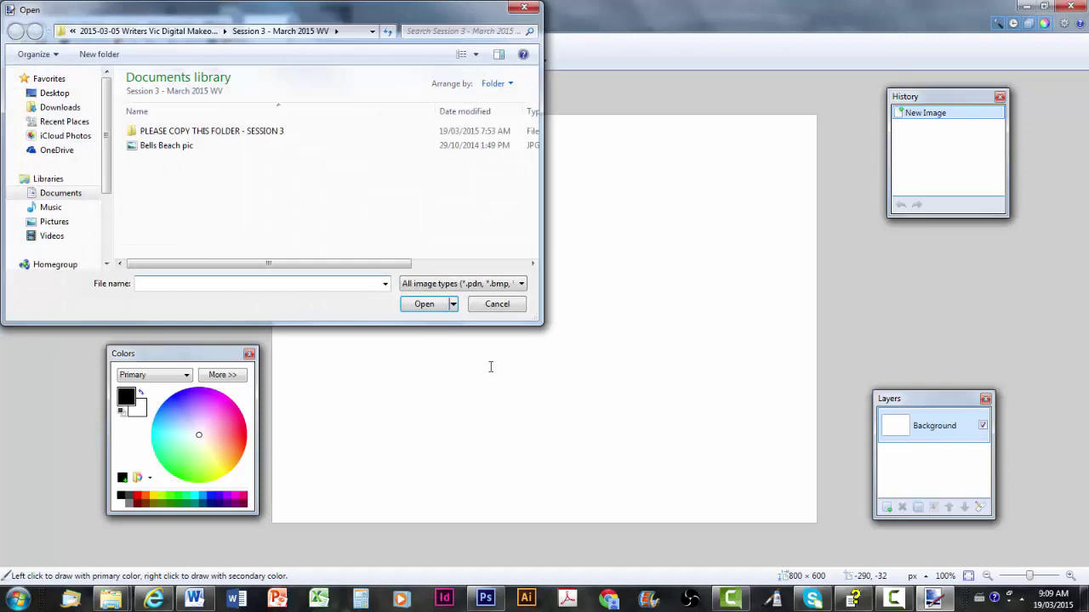
pyautogui.press('Down')
pyautogui.press('Down')
pyautogui.press('Return')
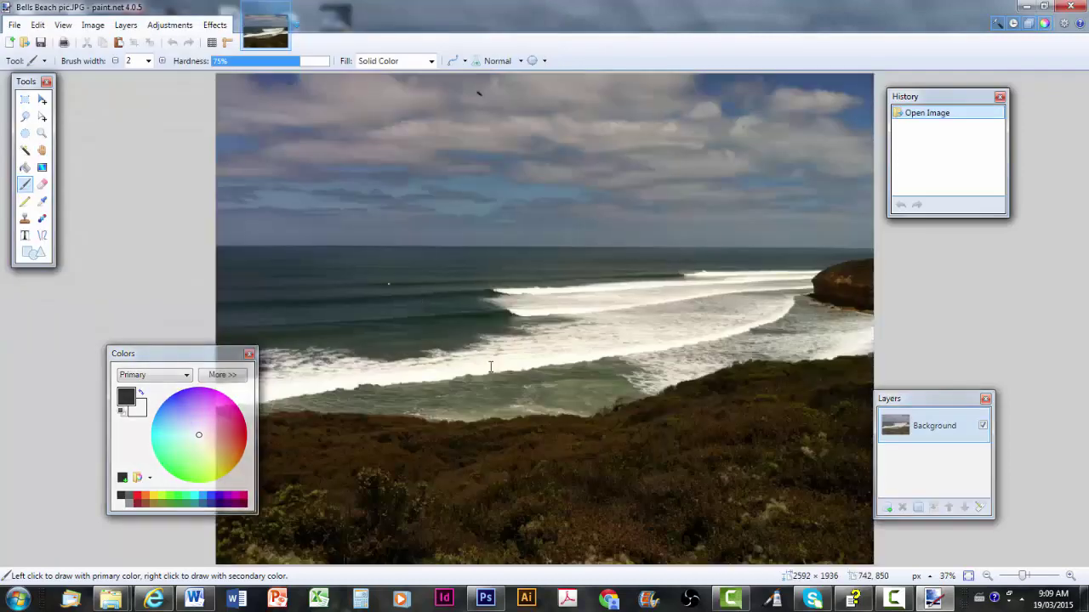
# Resize the Bells Beach picture to a width of 600 pixels with the aspect ratio maintained.
pyautogui.hotkey('alt', 'i')
pyautogui.press('Down')
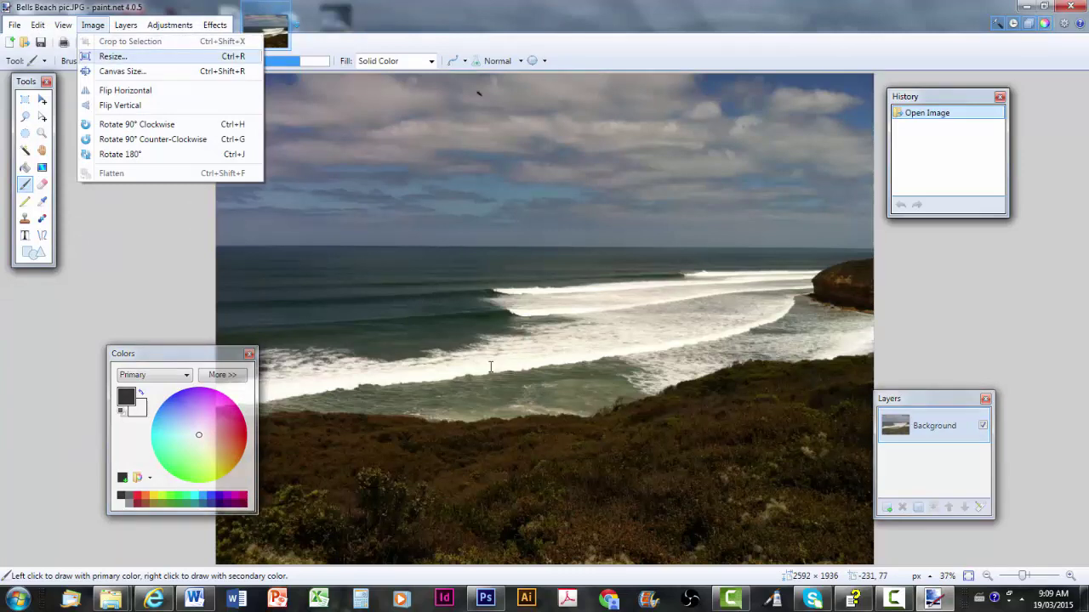
pyautogui.press('Return')
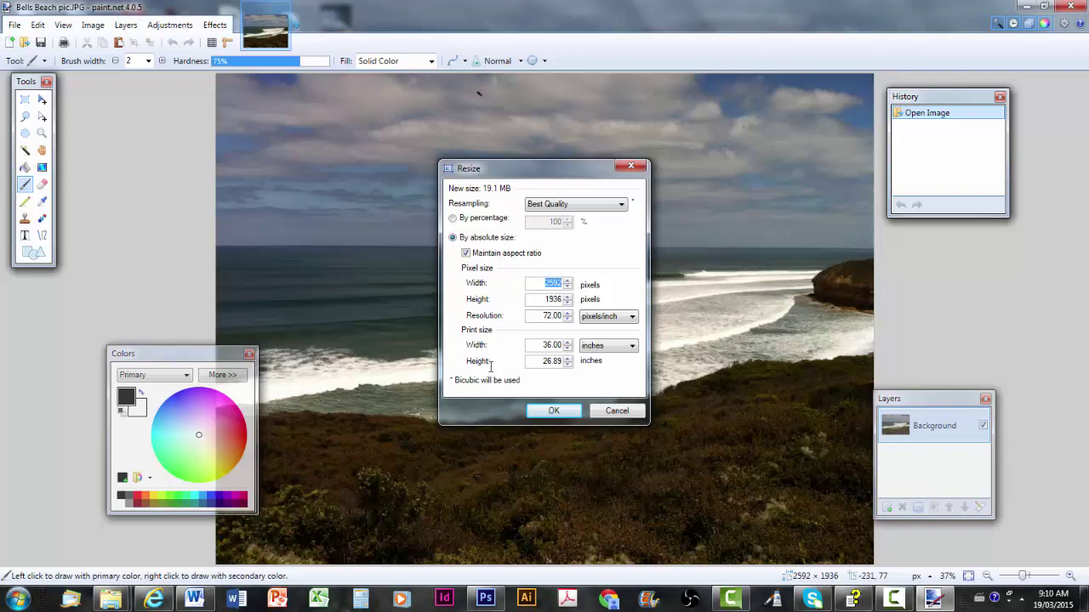
pyautogui.write('600')
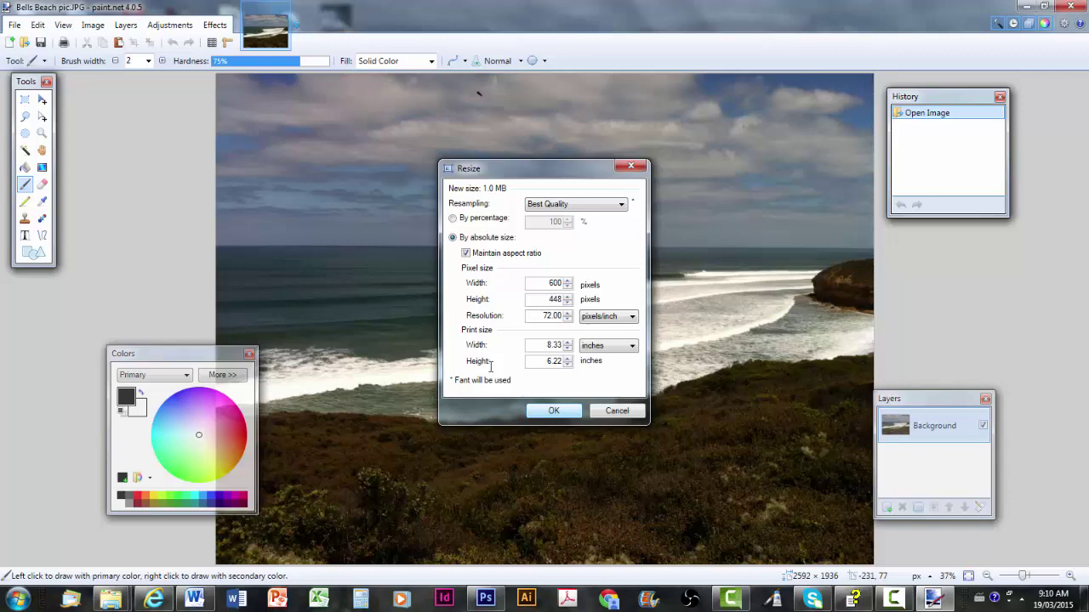
pyautogui.press('Return')
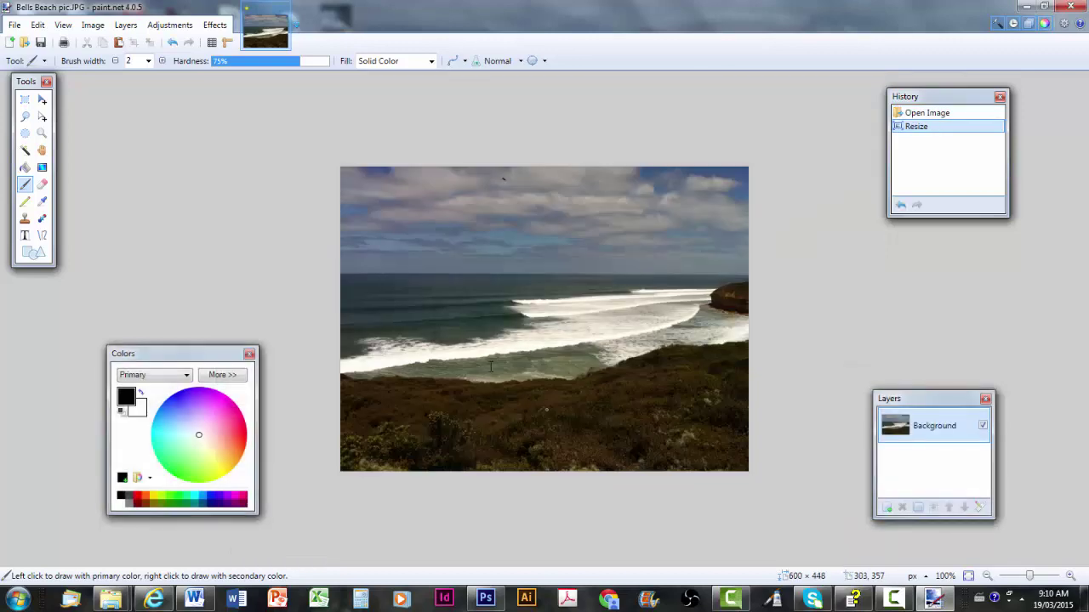
# Save the resized picture as a separate JPEG copy named Bells Beach pic2 in the same folder.
pyautogui.click(14, 24)
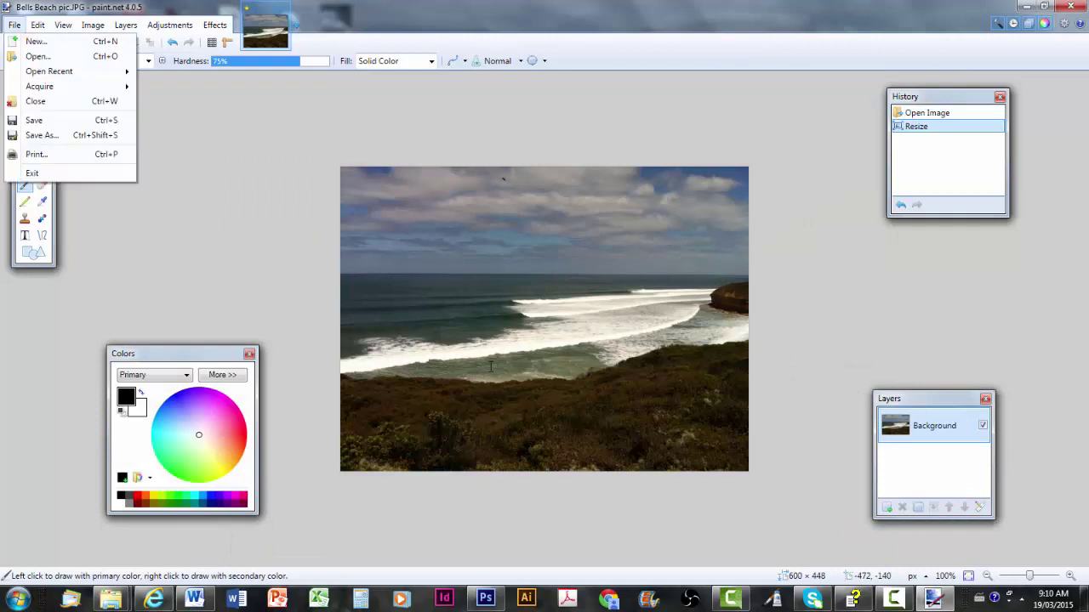
pyautogui.click(38, 135)
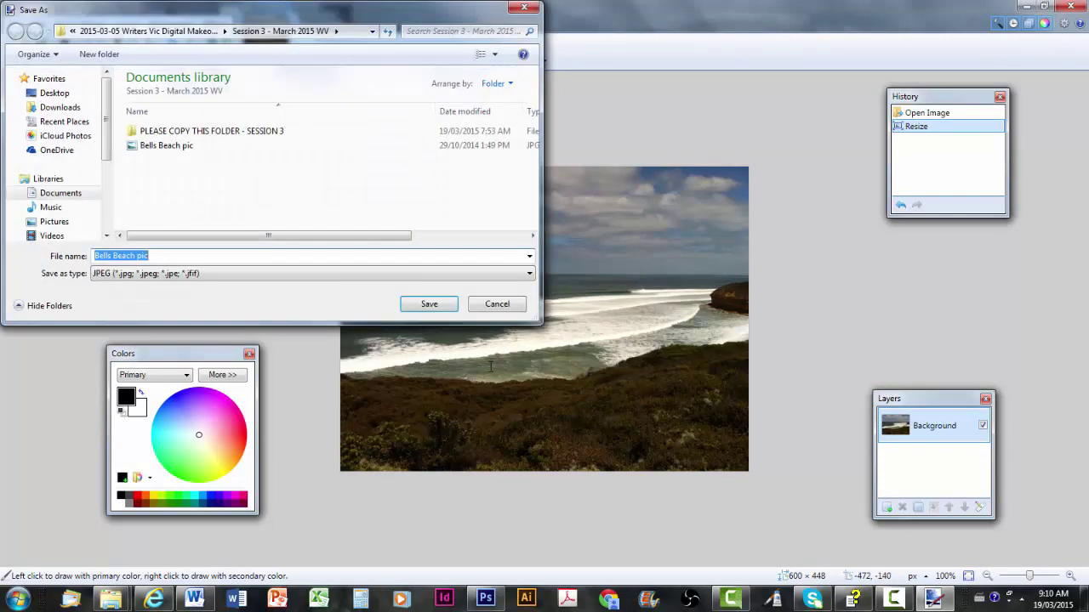
pyautogui.press('Tab')
pyautogui.hotkey('alt', 'Down')
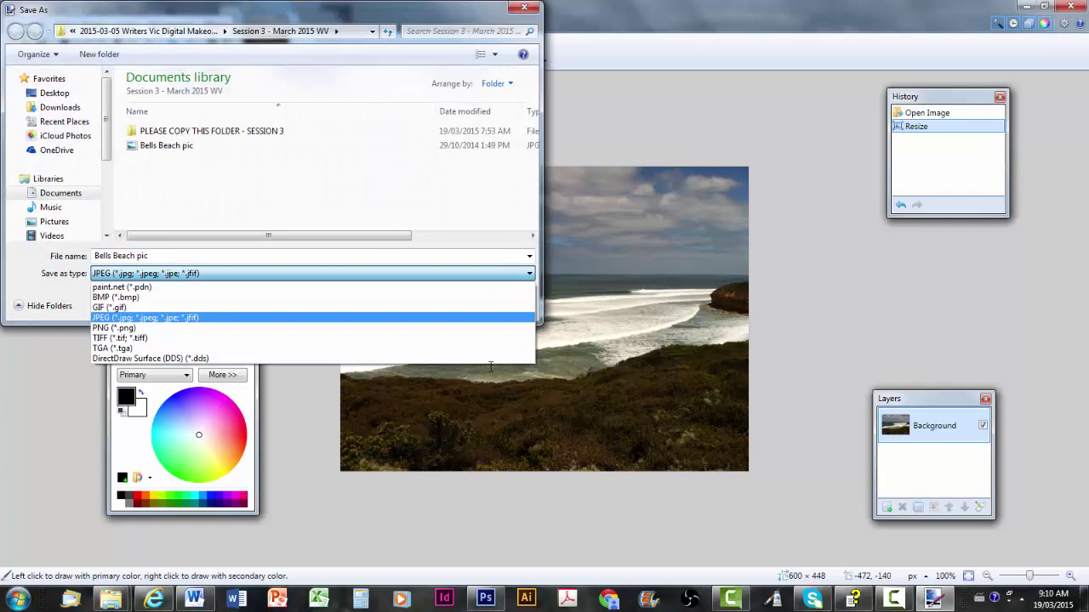
pyautogui.press('Return')
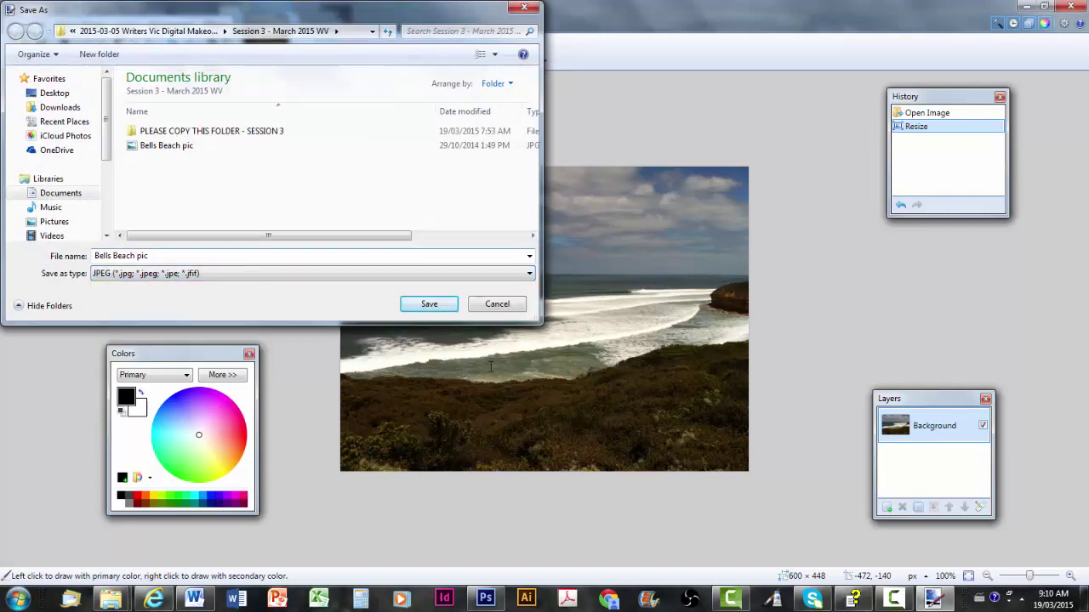
pyautogui.hotkey('shift', 'Tab')
pyautogui.press('End')
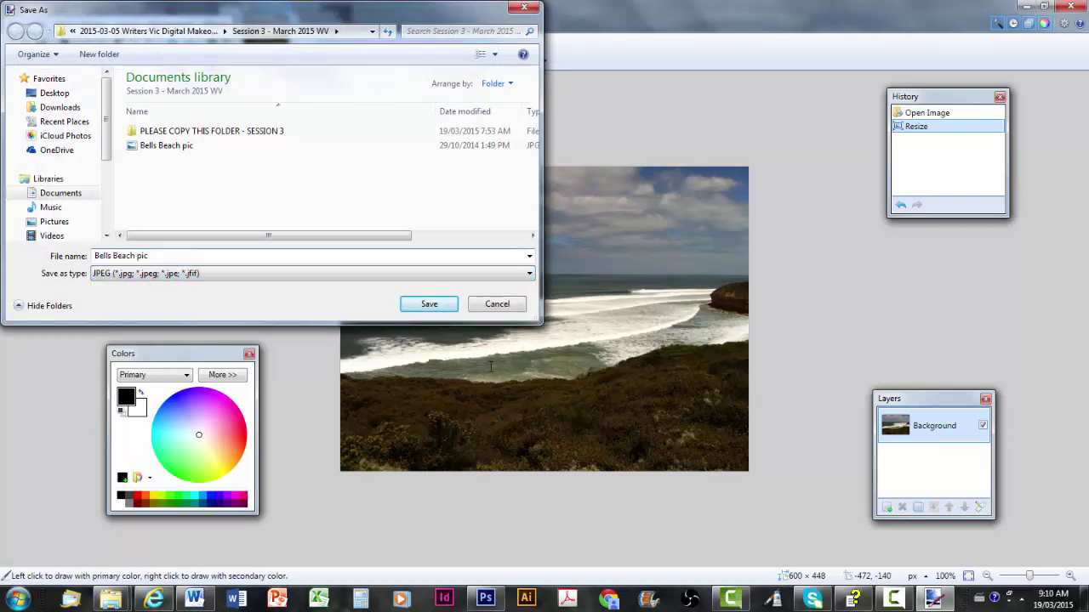
pyautogui.write('2')
pyautogui.press('Return')
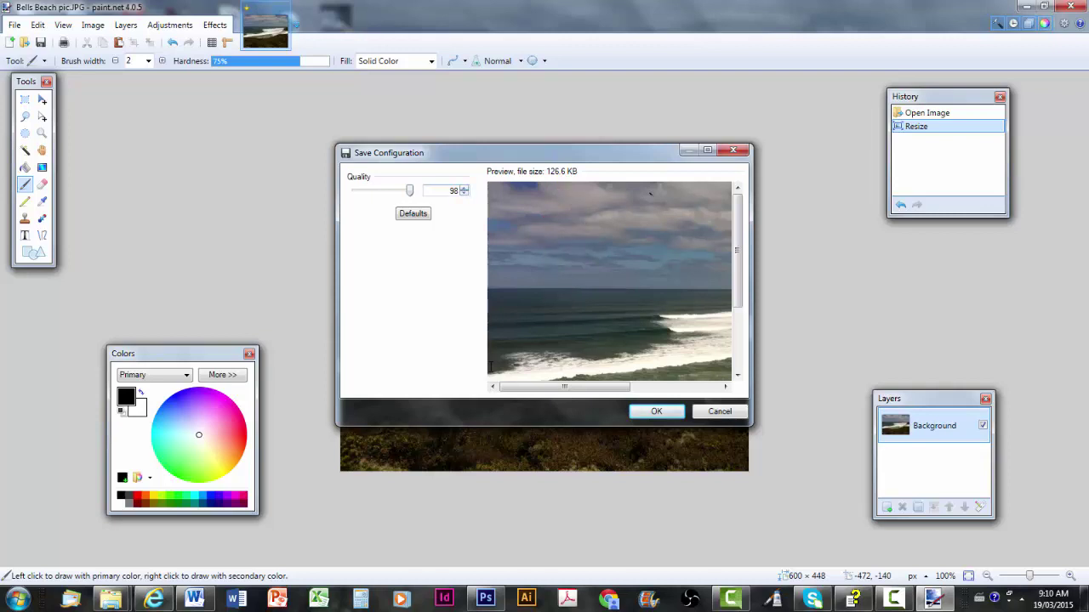
# Try other JPEG quality values, return to 98 and finish saving the picture.
pyautogui.click(465, 187)
pyautogui.click(465, 187)
pyautogui.press('Down')
pyautogui.press('Down')
pyautogui.press('Return')
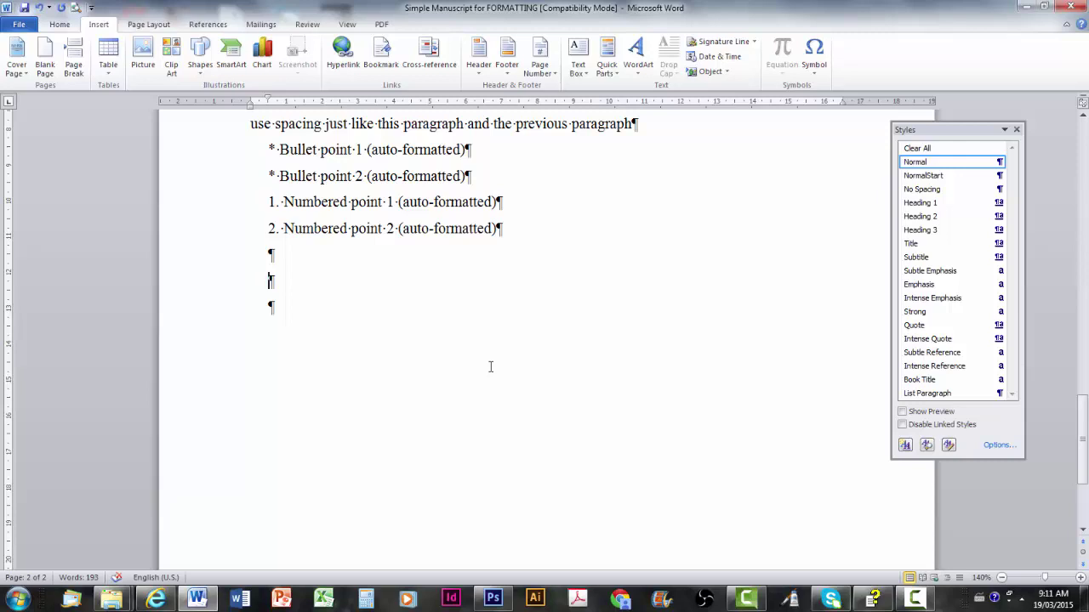
# Switch to Word and apply the NormalStart style to the three blank paragraphs below the numbered points.
pyautogui.scroll(3, 490, 367)
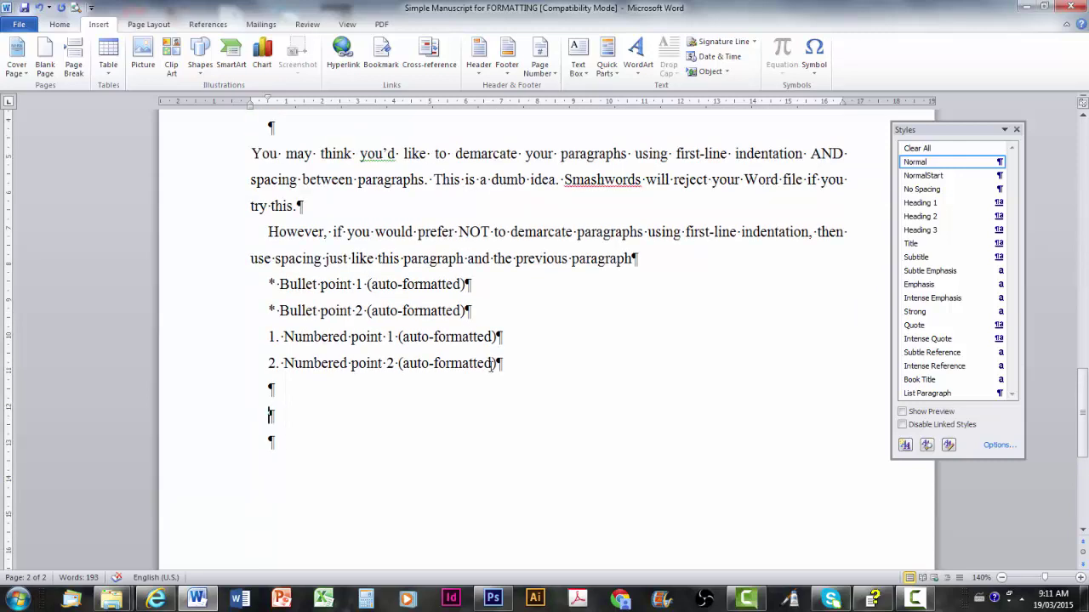
pyautogui.press('Up')
pyautogui.hotkey('shift', 'Down')
pyautogui.hotkey('shift', 'Down')
pyautogui.hotkey('shift', 'Down')
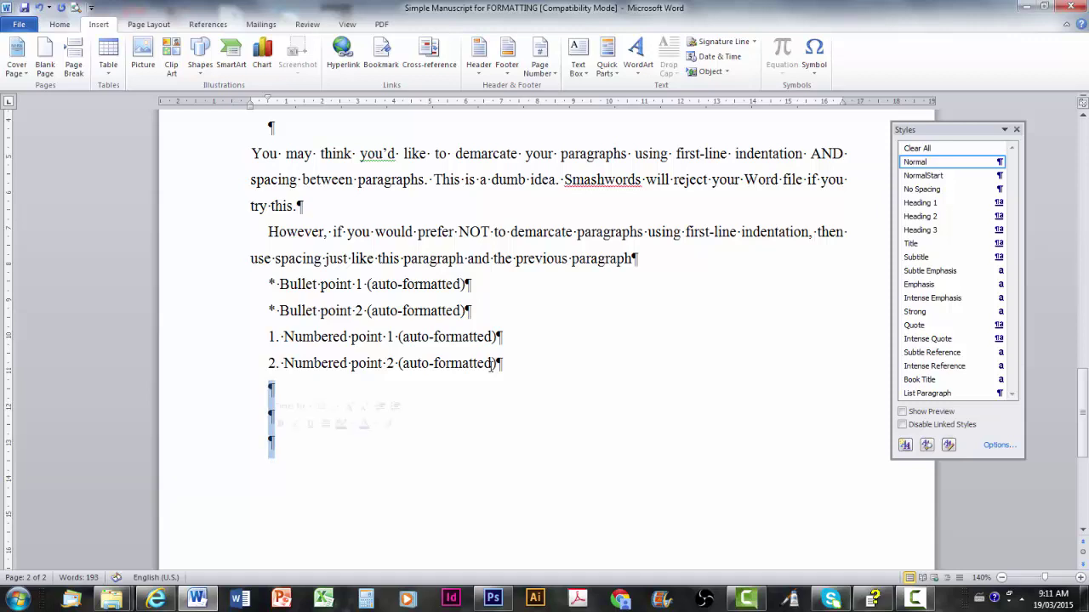
pyautogui.hotkey('alt', 'shift')
pyautogui.hotkey('alt', 'h')
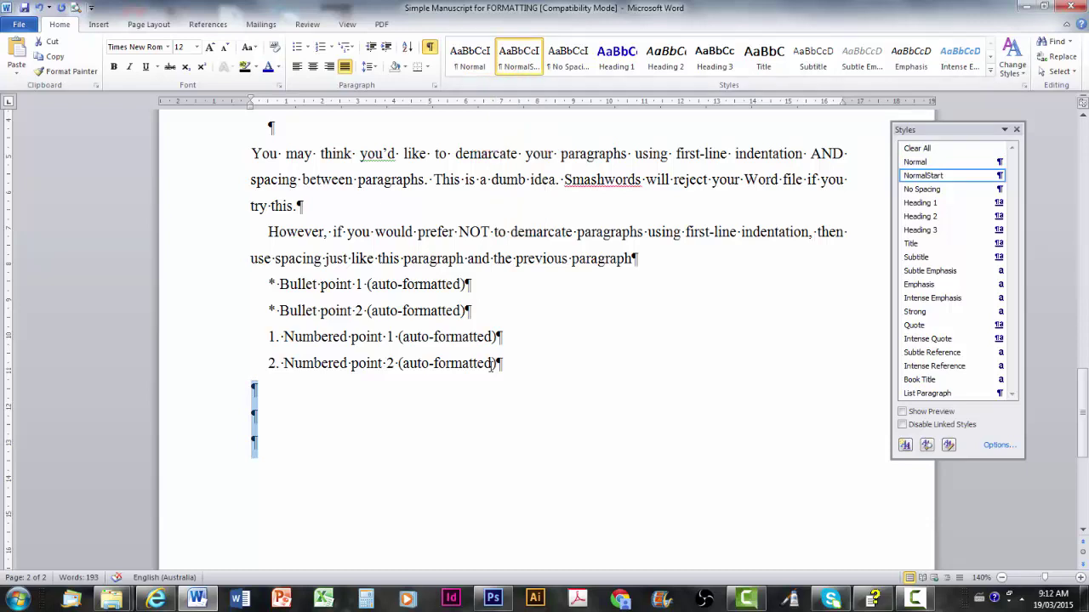
# Centre the middle blank paragraph below the numbered points and insert the Bells Beach pic2 picture there.
pyautogui.click(492, 365)
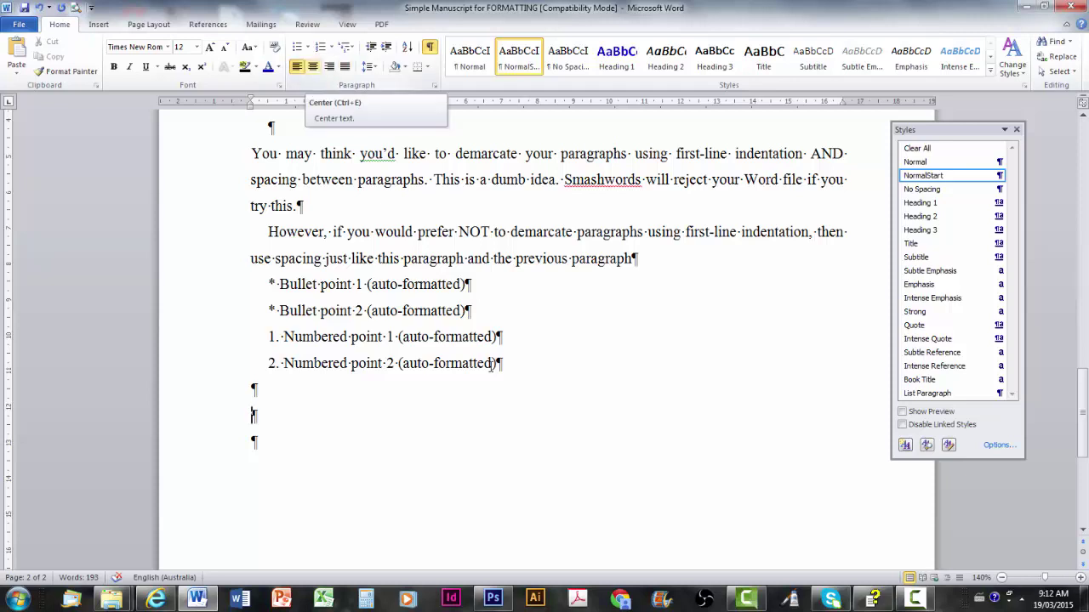
pyautogui.hotkey('ctrl', 'e')
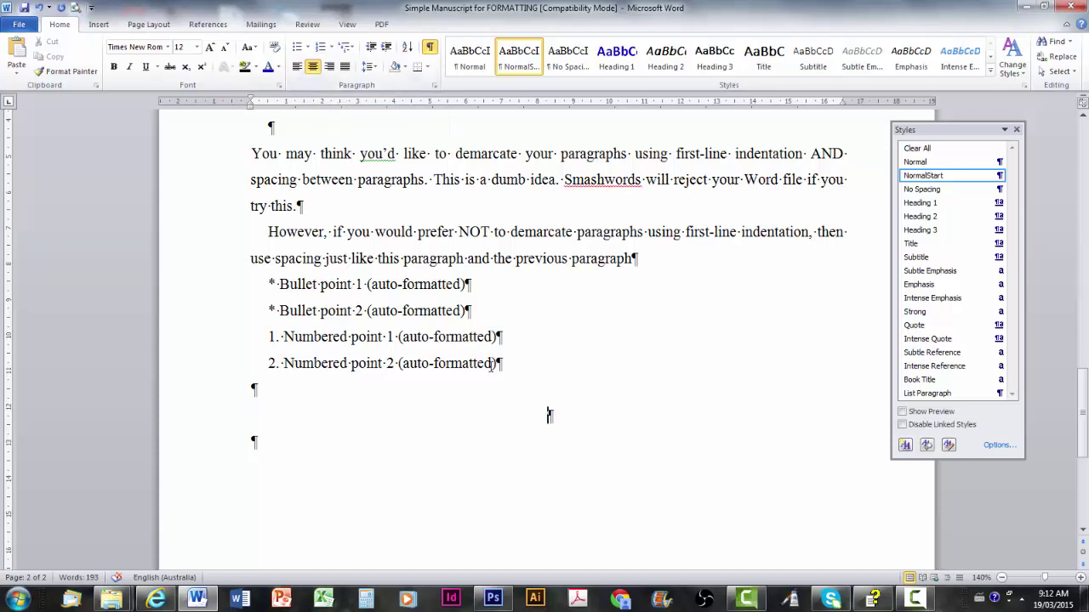
pyautogui.click(99, 23)
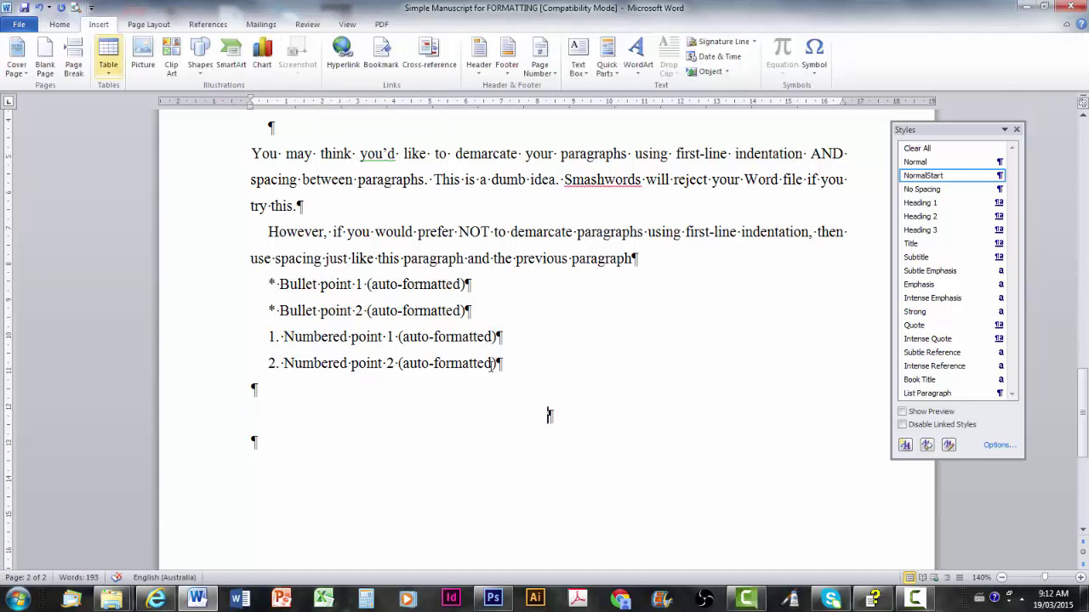
pyautogui.click(142, 56)
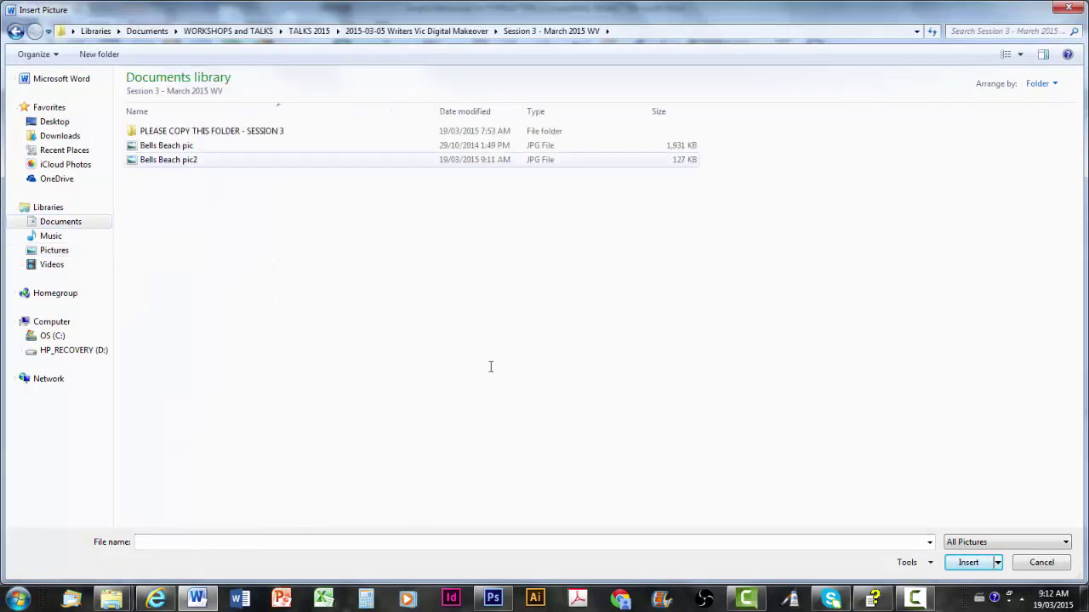
pyautogui.press('End')
pyautogui.press('Return')
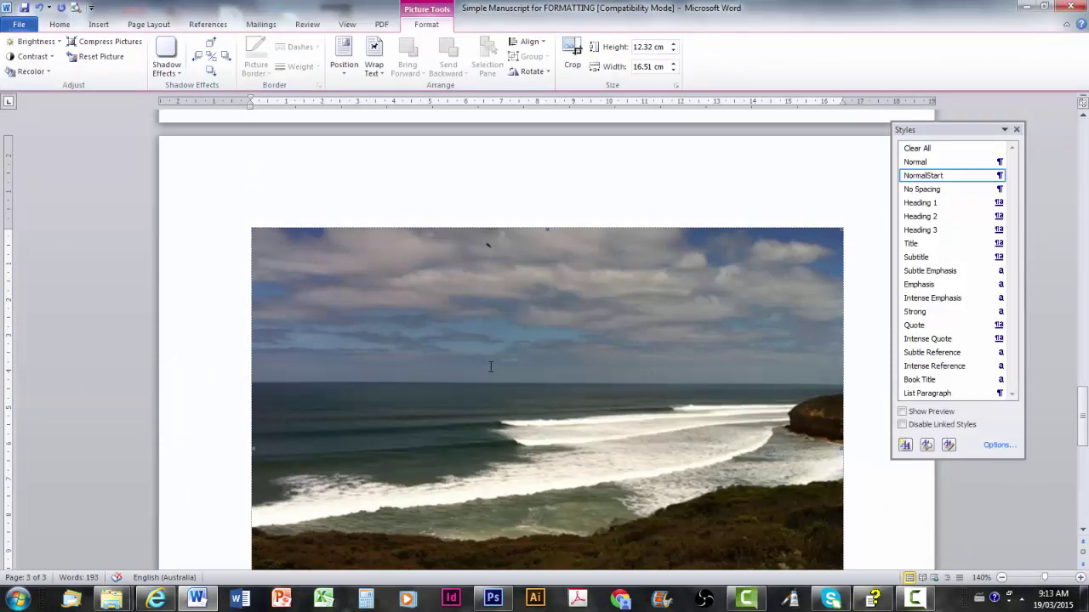
pyautogui.scroll(10, 490, 367)
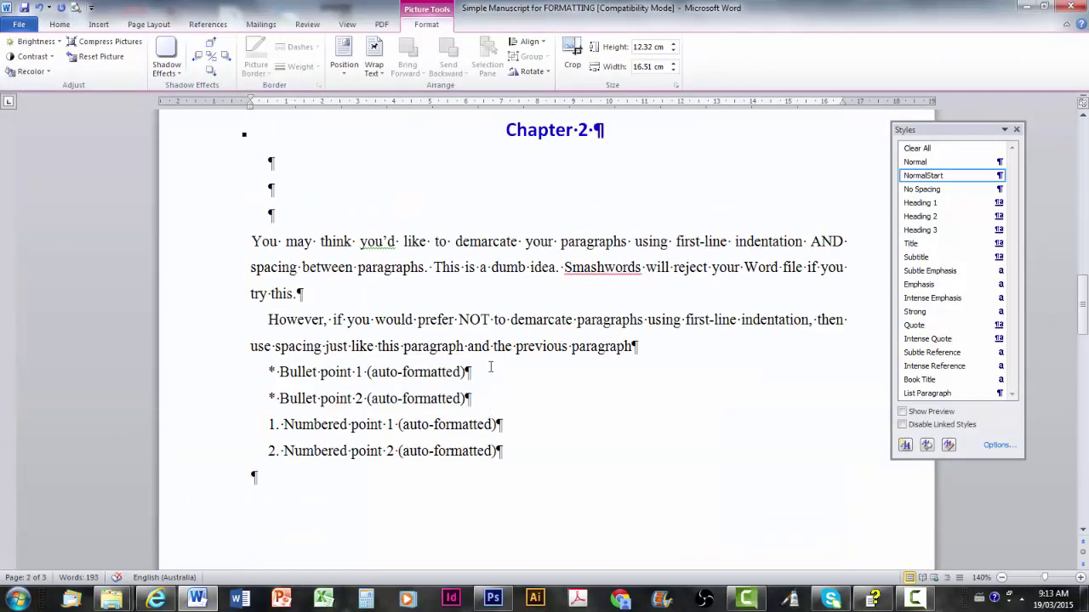
pyautogui.scroll(-10, 490, 367)
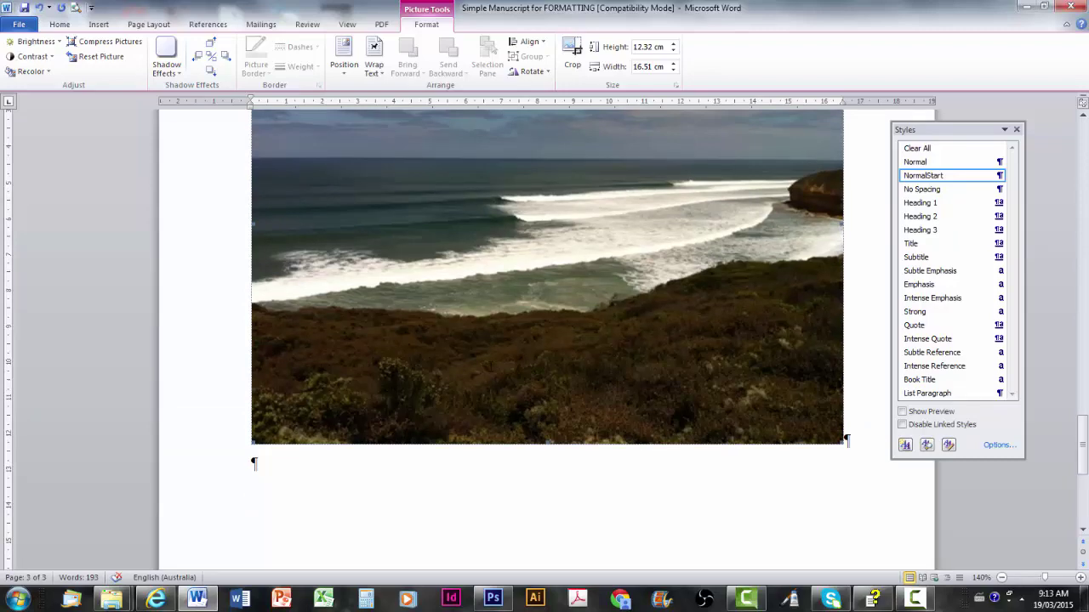
pyautogui.scroll(10, 486, 287)
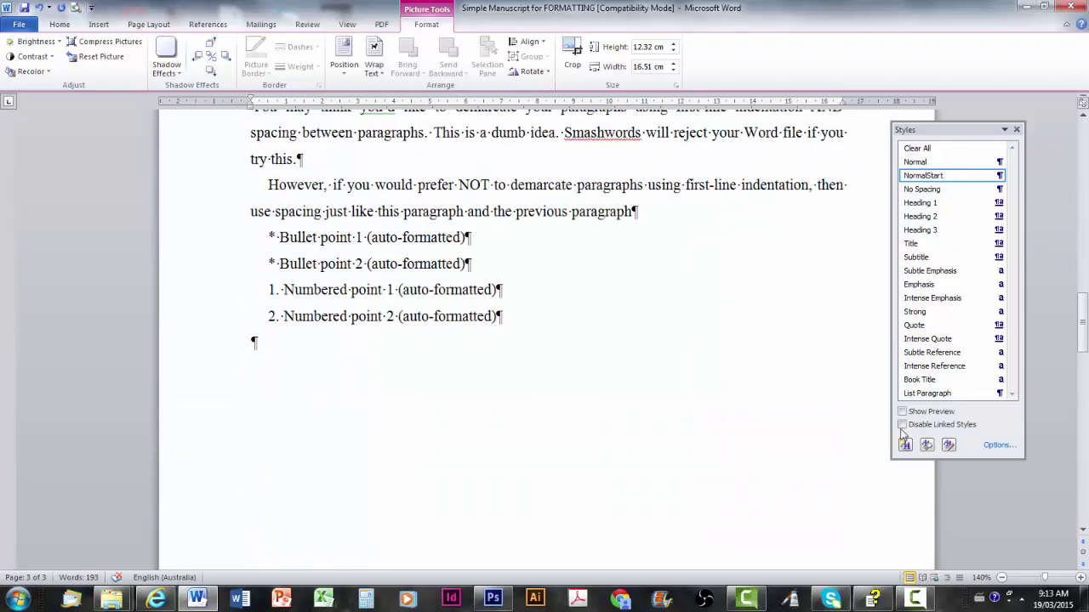
pyautogui.scroll(5, 903, 433)
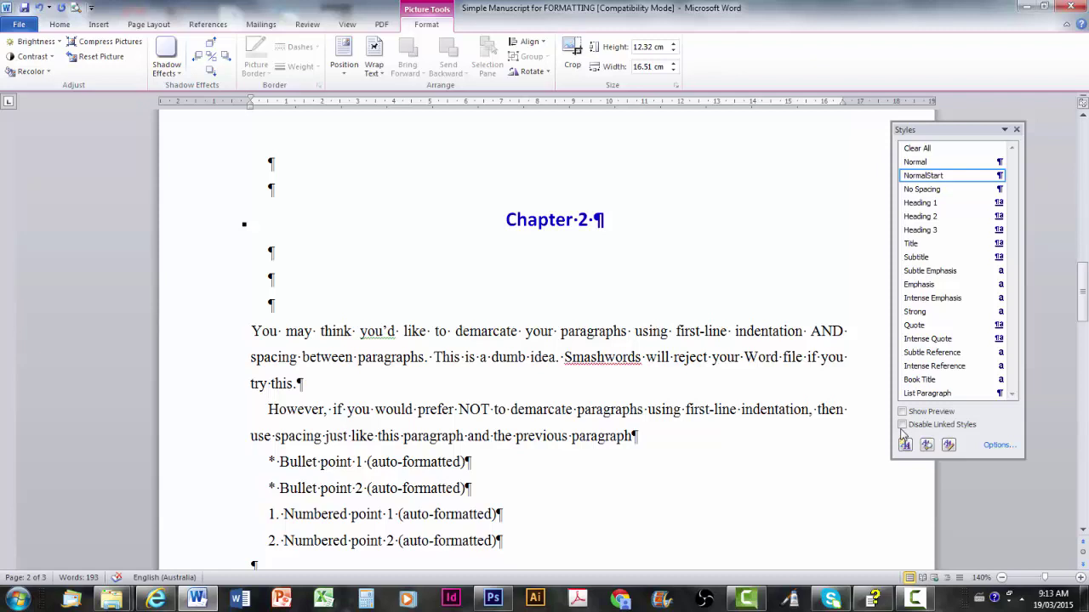
pyautogui.moveTo(564, 357); pyautogui.dragTo(603, 361)
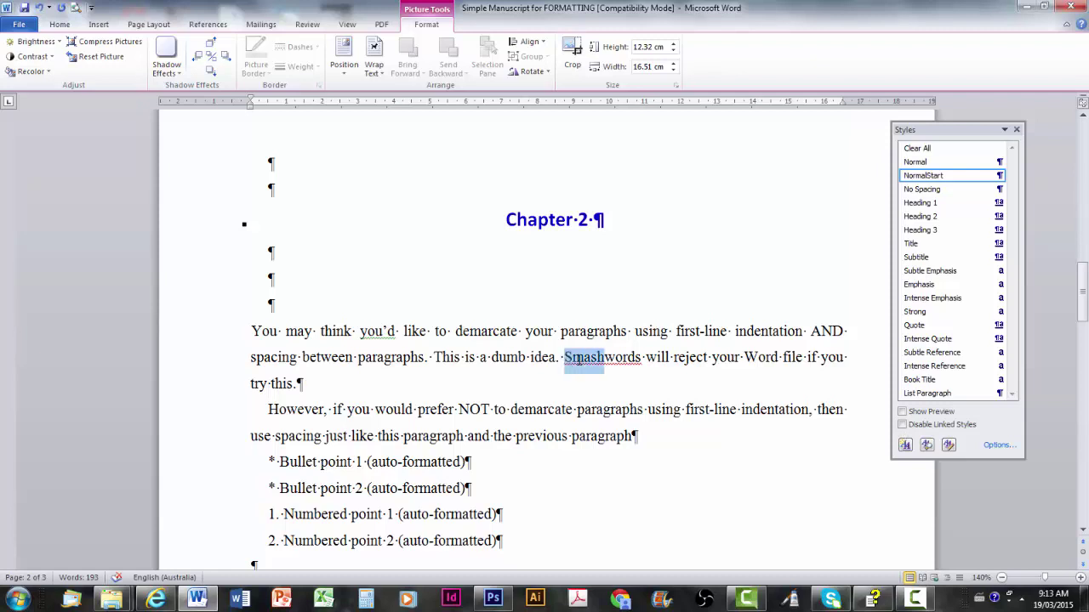
pyautogui.hotkey('shift', 'Right')
pyautogui.hotkey('shift', 'Right')
pyautogui.hotkey('shift', 'Right')
pyautogui.hotkey('shift', 'Right')
pyautogui.hotkey('shift', 'Right')
pyautogui.hotkey('shift', 'Right')
pyautogui.hotkey('shift', 'Right')
pyautogui.hotkey('shift', 'Right')
pyautogui.hotkey('shift', 'Right')
pyautogui.hotkey('shift', 'Right')
pyautogui.hotkey('shift', 'Right')
pyautogui.hotkey('shift', 'Right')
pyautogui.hotkey('shift', 'Right')
pyautogui.hotkey('shift', 'Right')
pyautogui.hotkey('shift', 'Right')
pyautogui.hotkey('shift', 'Right')
pyautogui.hotkey('shift', 'Right')
pyautogui.hotkey('shift', 'Right')
pyautogui.hotkey('shift', 'Right')
pyautogui.hotkey('shift', 'Right')
pyautogui.hotkey('shift', 'Left')
pyautogui.hotkey('shift', 'Left')
pyautogui.hotkey('shift', 'Left')
pyautogui.hotkey('shift', 'Left')
pyautogui.hotkey('shift', 'Left')
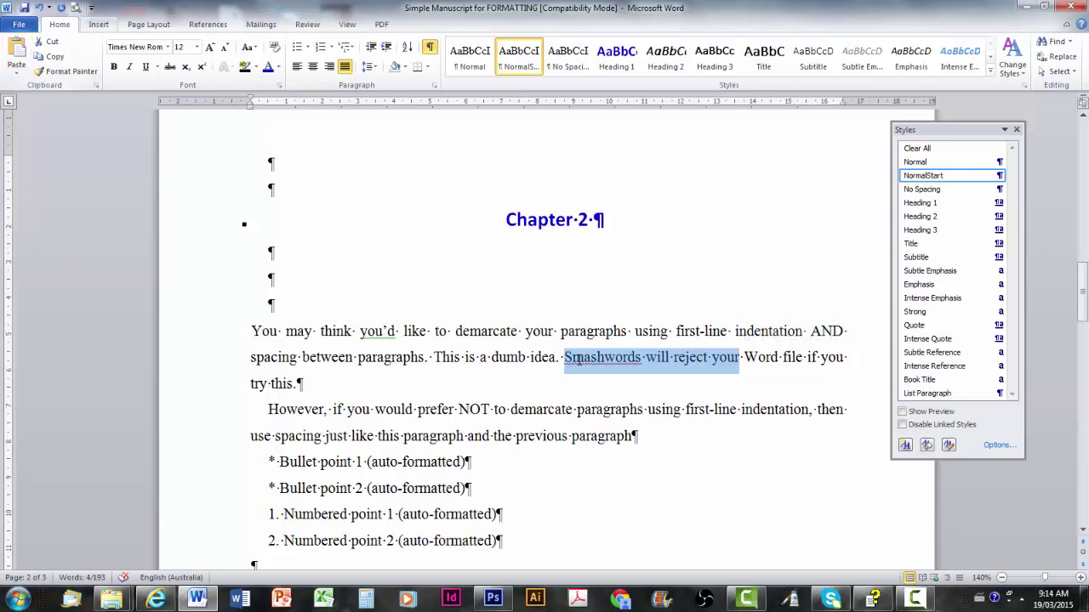
pyautogui.click(99, 24)
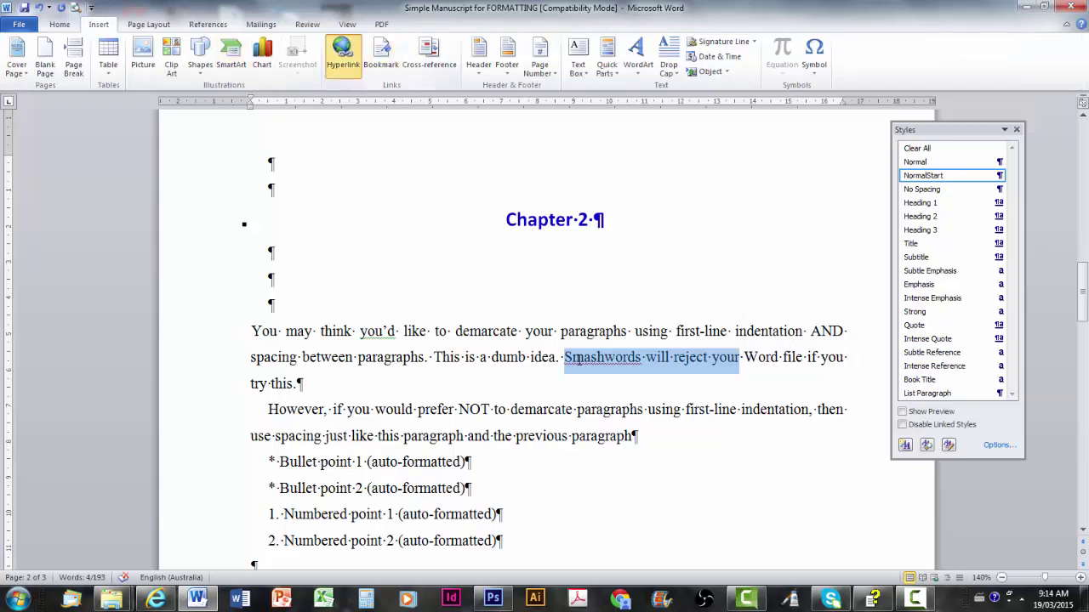
pyautogui.click(343, 53)
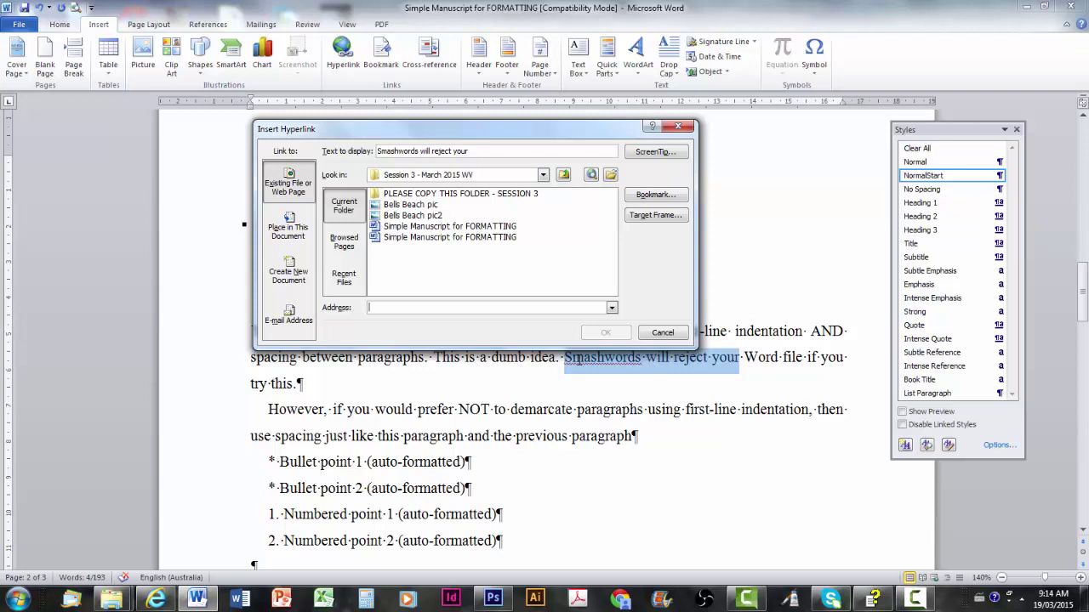
pyautogui.write('http')
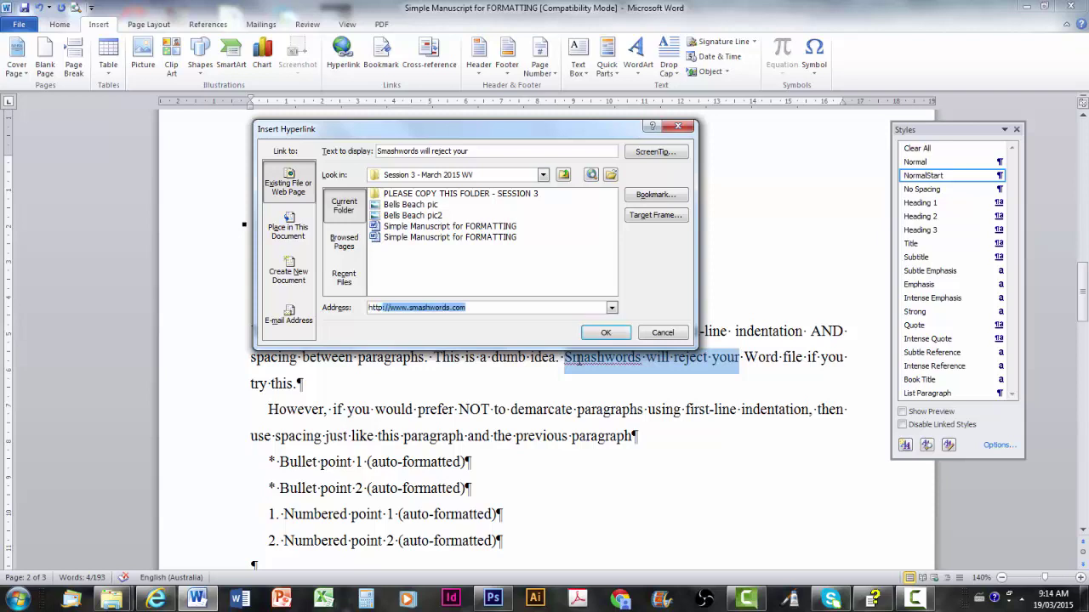
pyautogui.write(':')
pyautogui.press('Return')
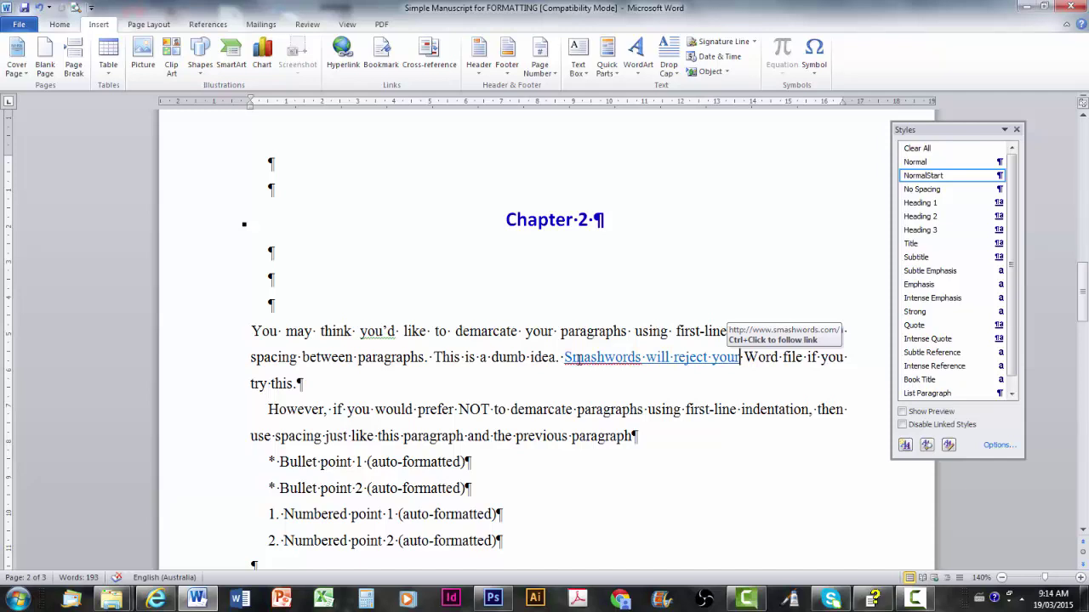
# Follow the new Smashwords hyperlink to test that it opens the website in the browser.
pyautogui.press('Left')
pyautogui.press('Left')
pyautogui.press('Left')
pyautogui.press('Left')
pyautogui.press('Left')
pyautogui.press('Left')
pyautogui.press('Left')
pyautogui.press('Left')
pyautogui.keyDown('ctrl'); pyautogui.click(578, 358); pyautogui.keyUp('ctrl')
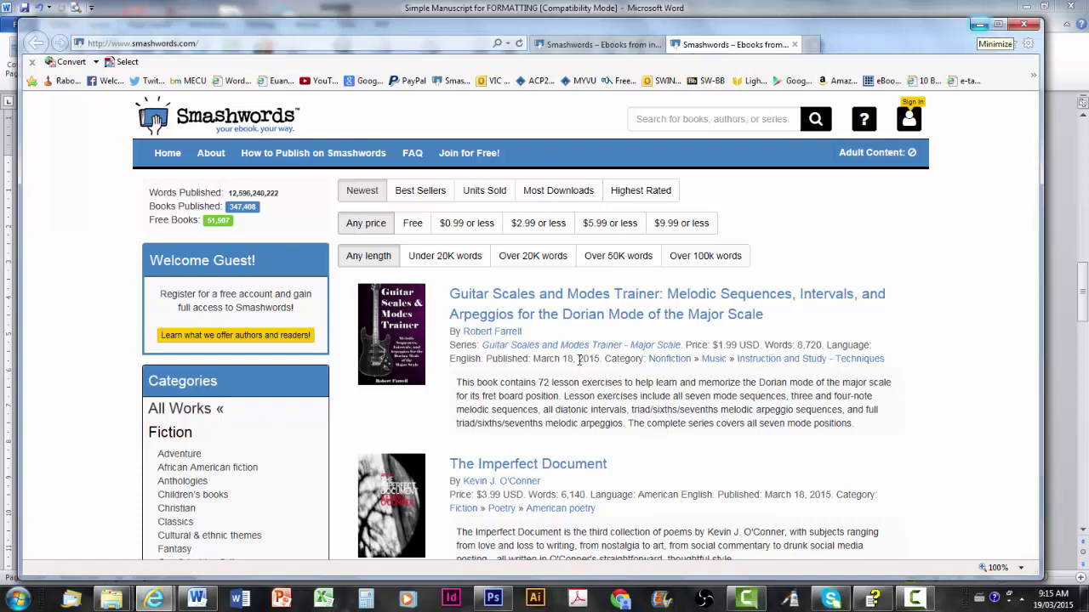
# Return to Word and save a copy of the manuscript as "Simple Manuscript for FORMATTING-complete" in the same folder.
pyautogui.click(979, 24)
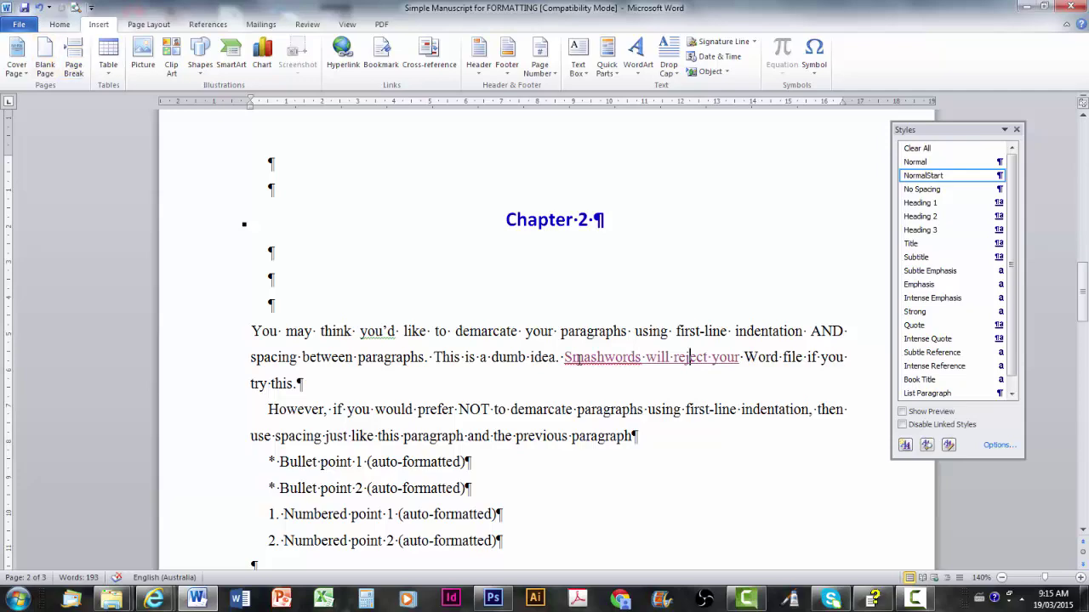
pyautogui.hotkey('alt', 'f')
pyautogui.press('Return')
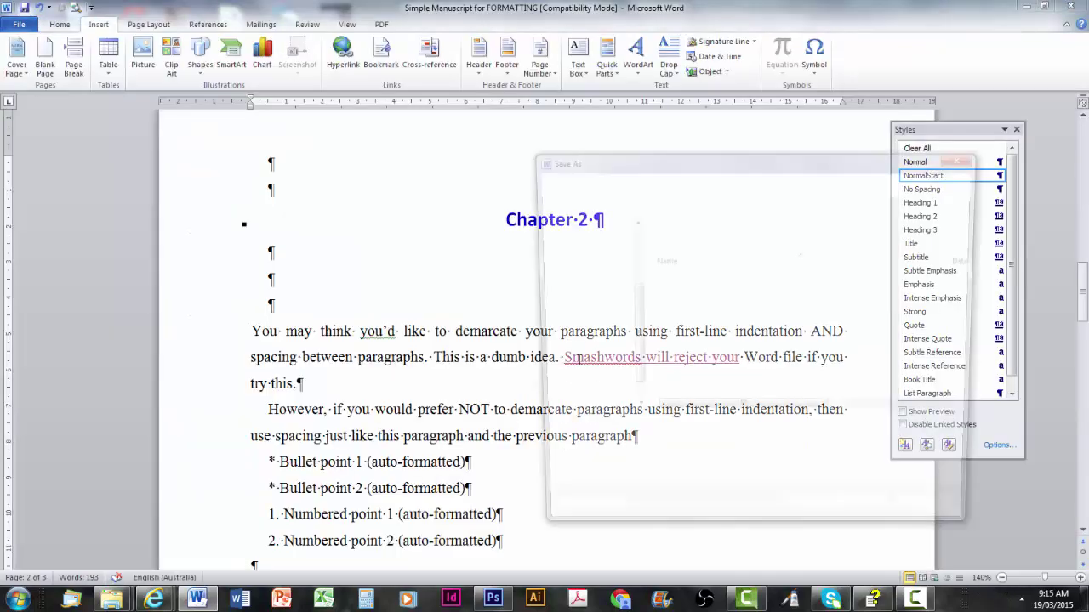
pyautogui.press('End')
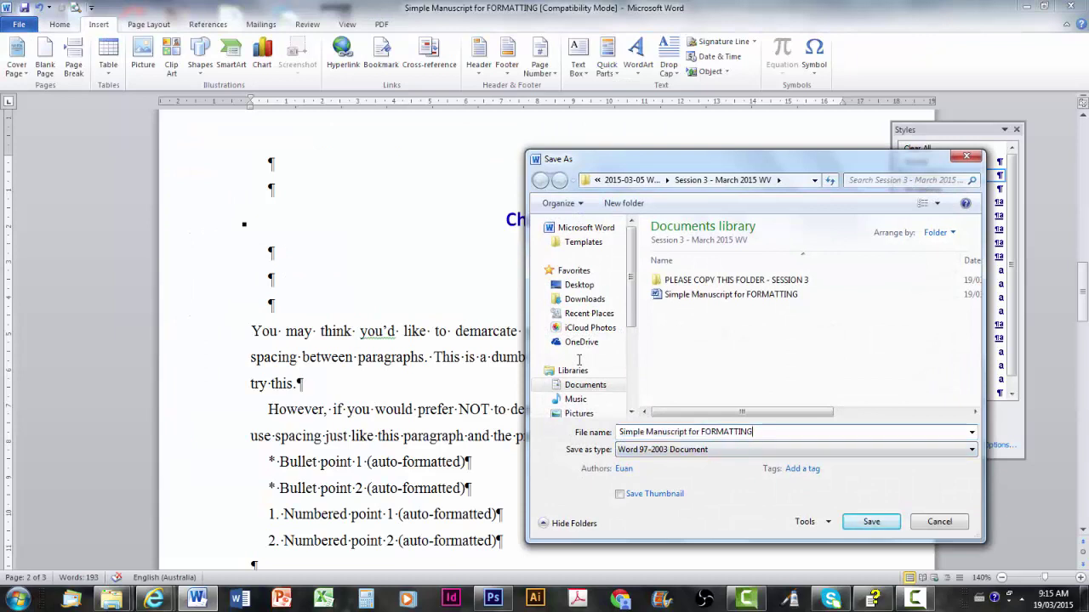
pyautogui.write('-complete')
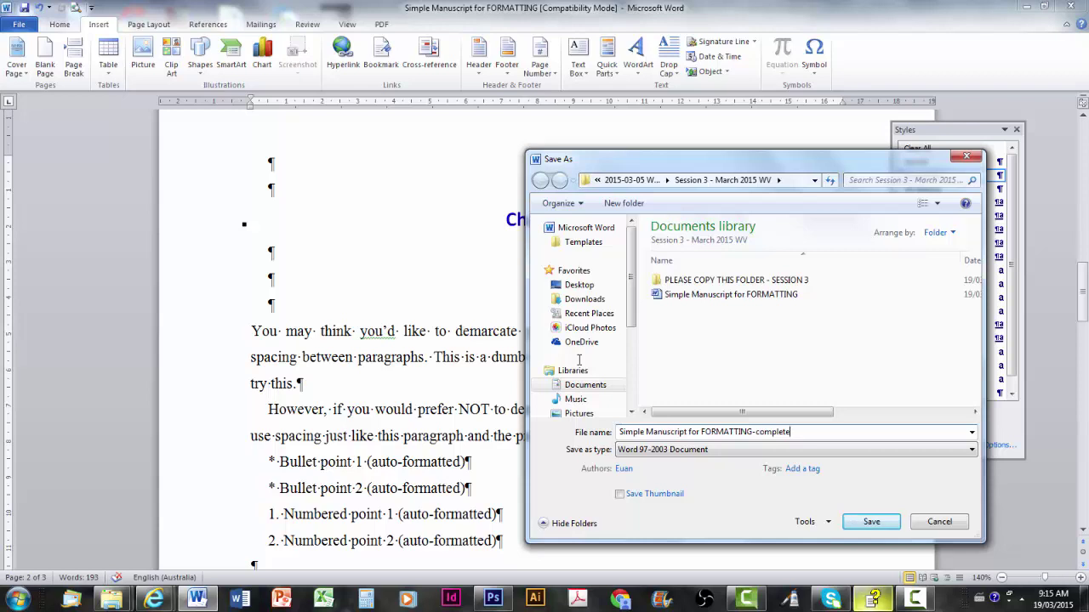
pyautogui.press('Return')
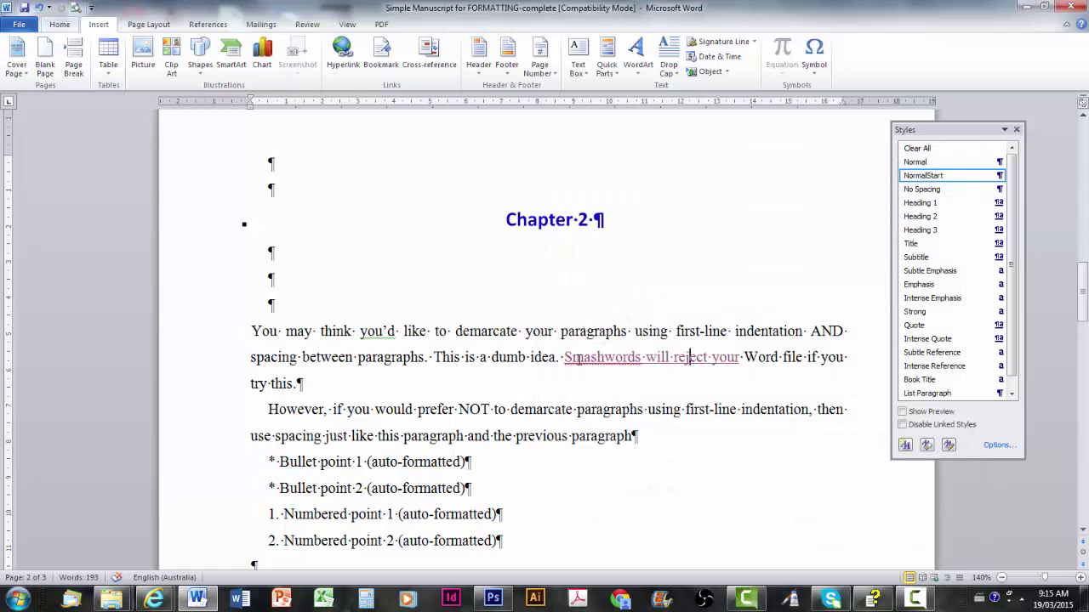
# Hide the paragraph marks and other formatting symbols in the manuscript.
pyautogui.hotkey('alt', 'h')
pyautogui.hotkey('ctrl', 'shift', '8')
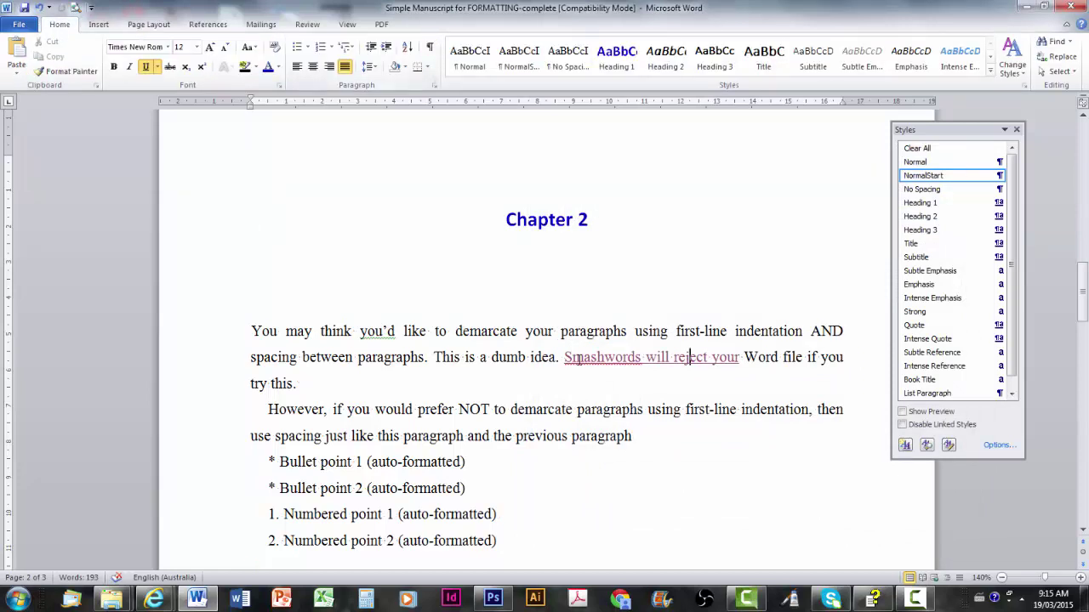
# Review the layout of the whole manuscript, from the Chapter 1 heading through Chapter 2 and its lists to the picture.
pyautogui.scroll(10, 578, 360)
pyautogui.scroll(5, 578, 360)
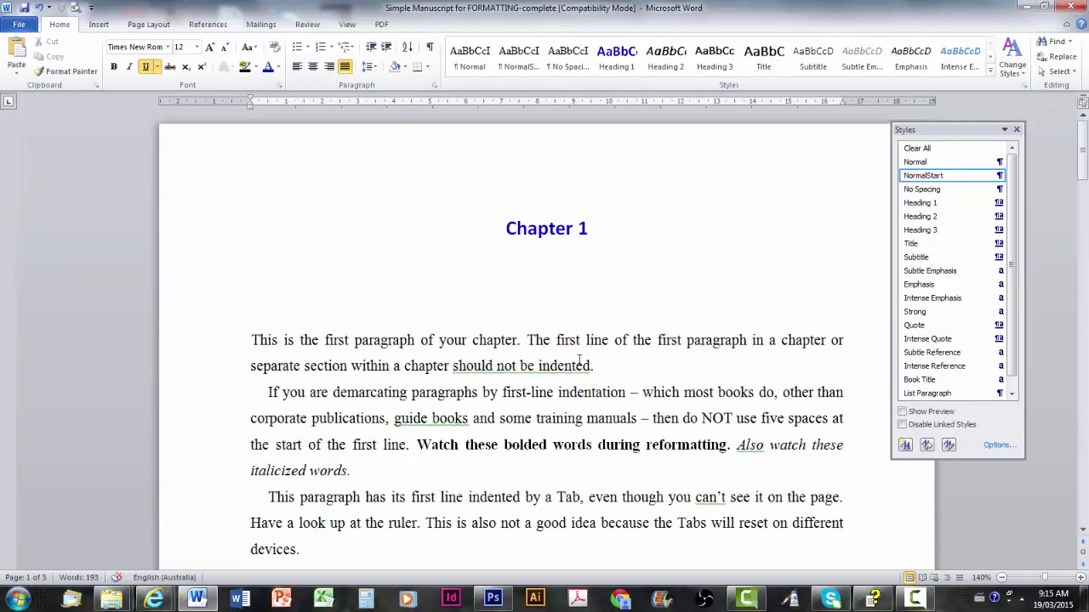
pyautogui.scroll(-6, 578, 360)
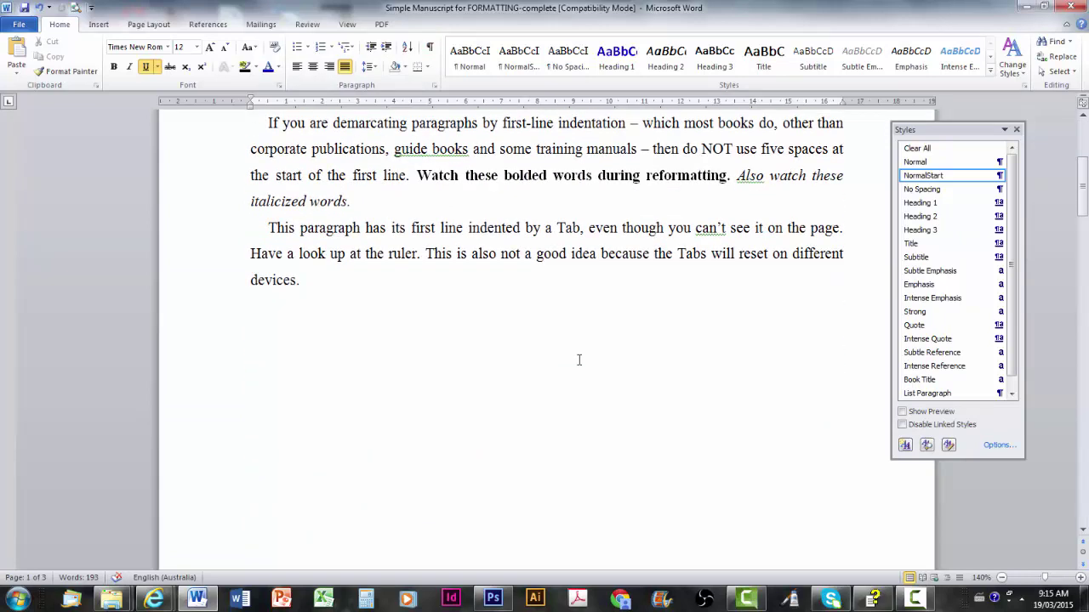
pyautogui.scroll(-20, 579, 360)
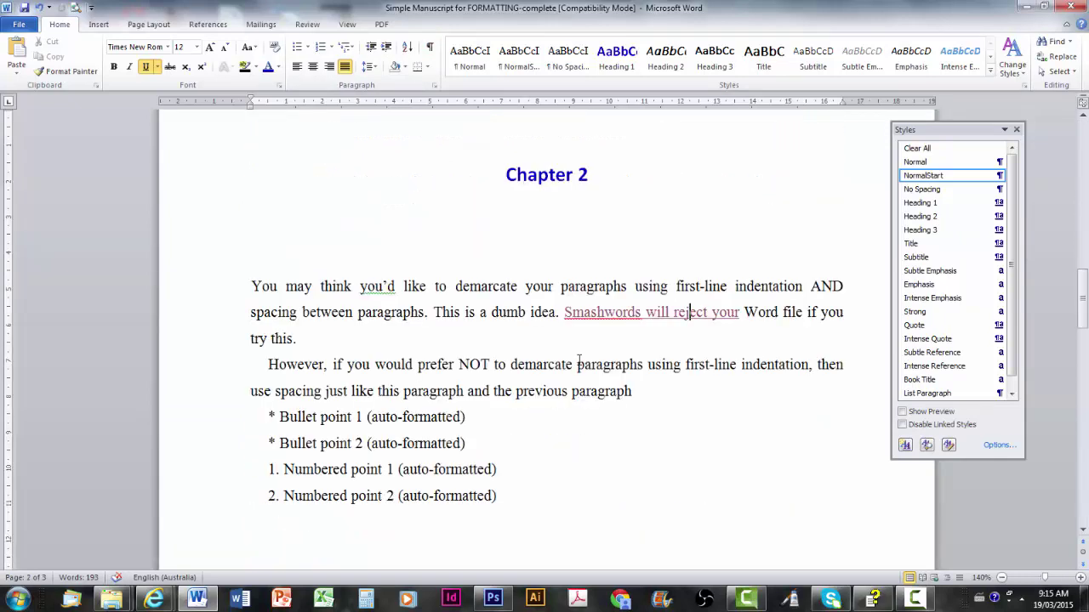
pyautogui.scroll(-12, 579, 360)
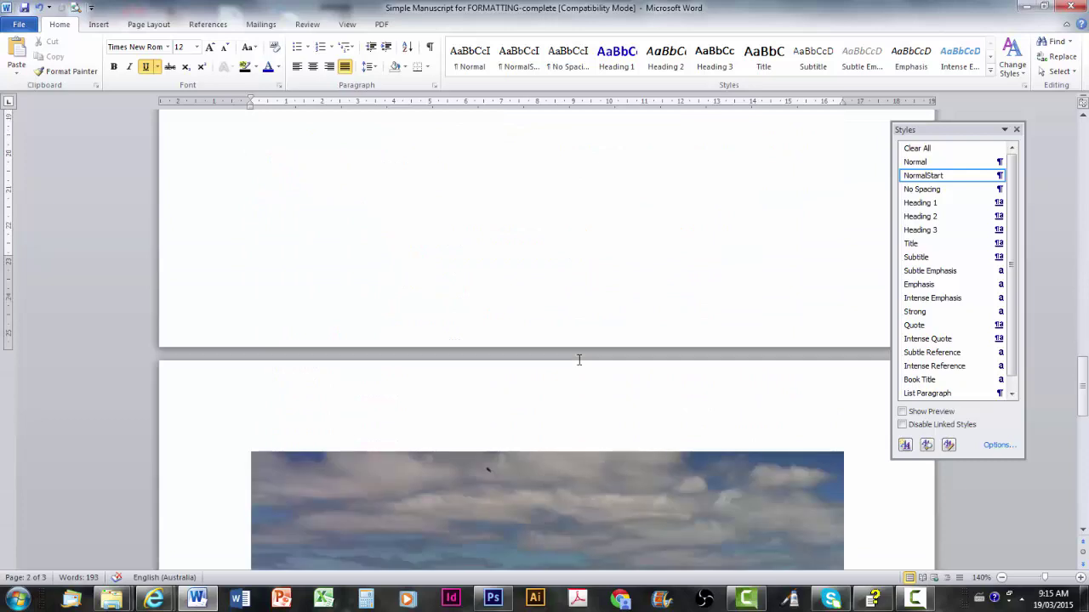
pyautogui.scroll(-7, 579, 359)
pyautogui.scroll(-4, 579, 360)
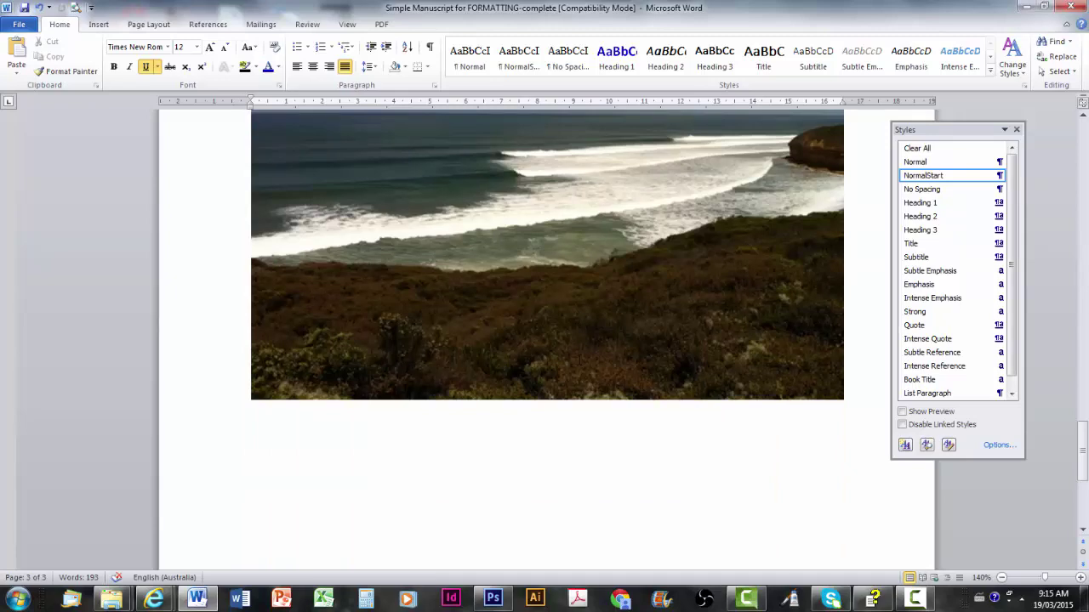
pyautogui.scroll(20, 579, 360)
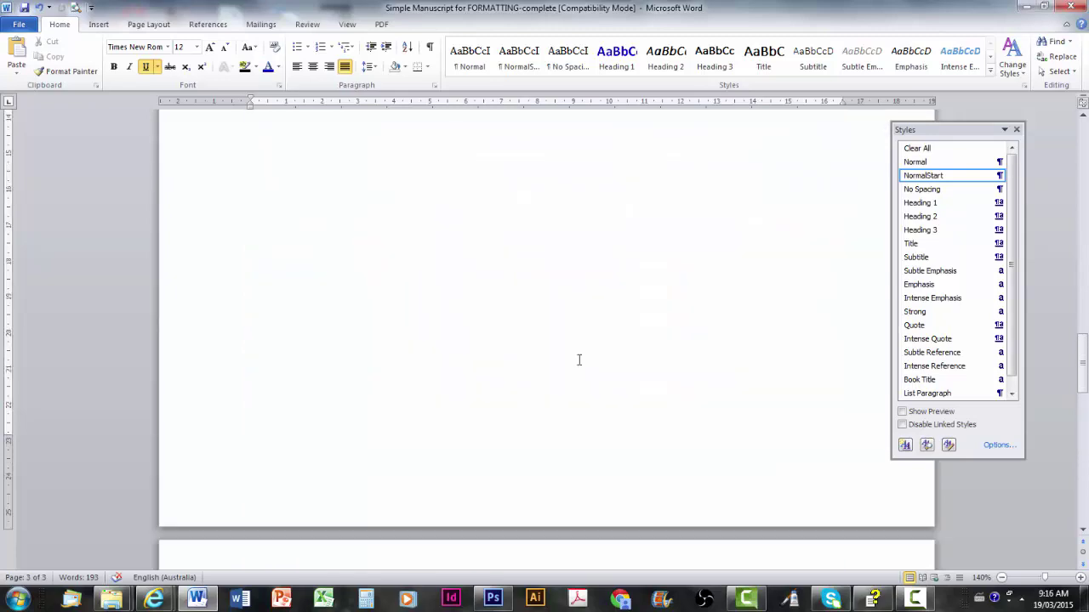
pyautogui.scroll(15, 579, 360)
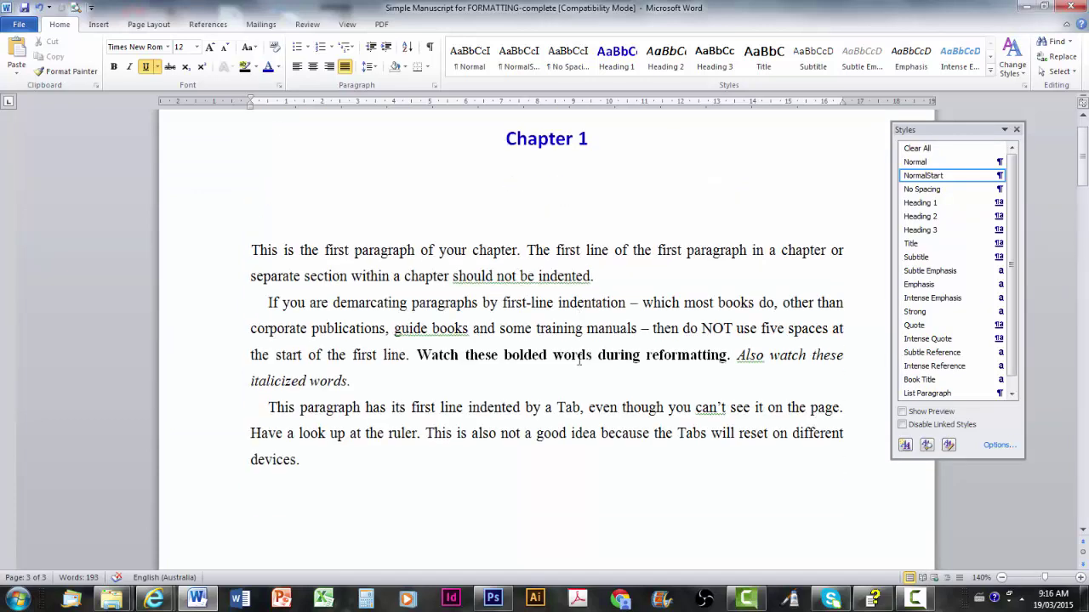